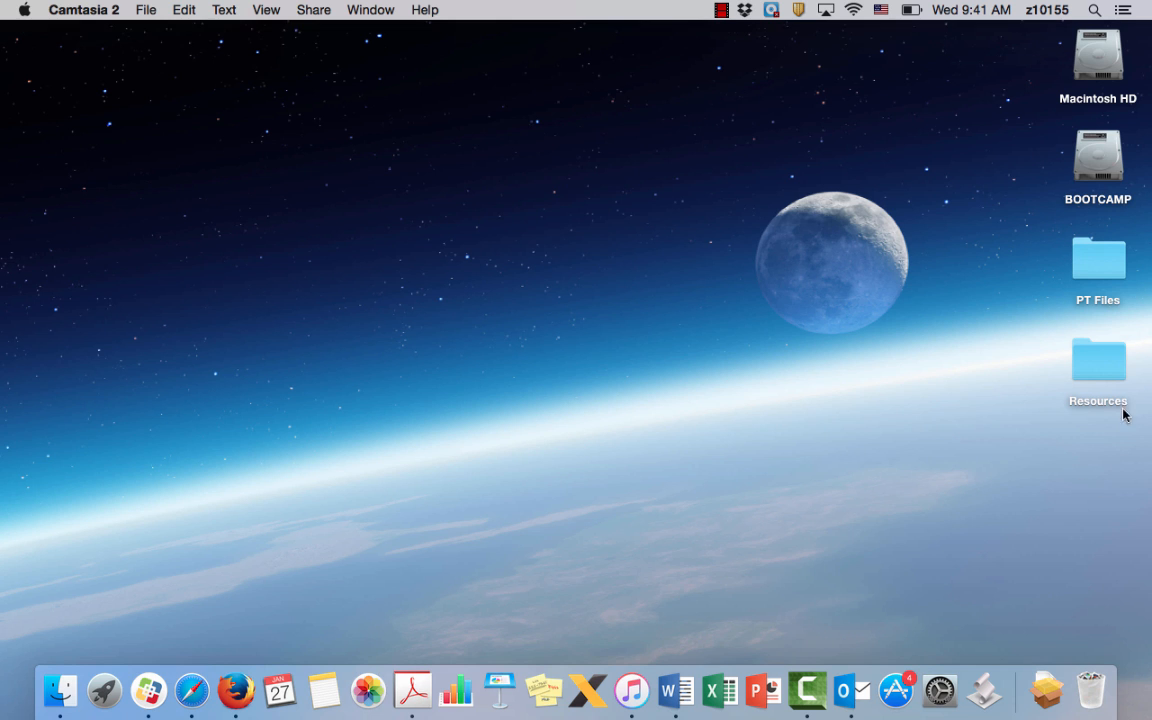
# Open the Resources folder on the desktop and look over its PlayOnMac and Cisco Packet Tracer installer files
pyautogui.doubleClick(1100, 368)
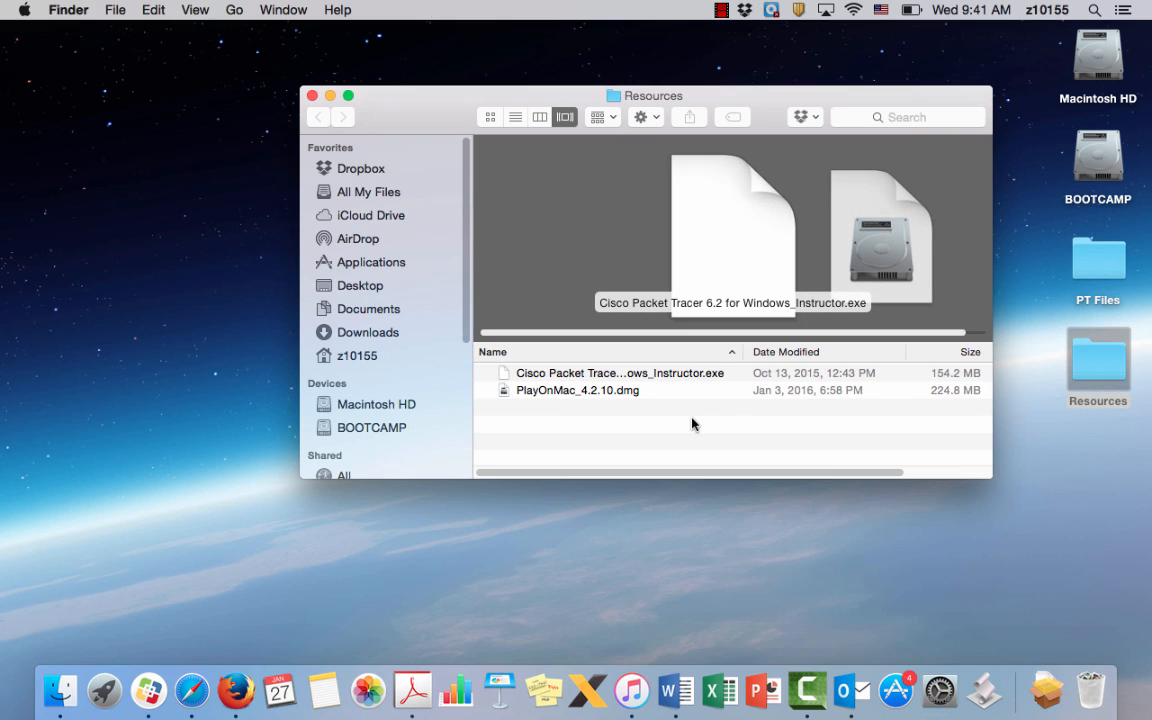
pyautogui.click(553, 392)
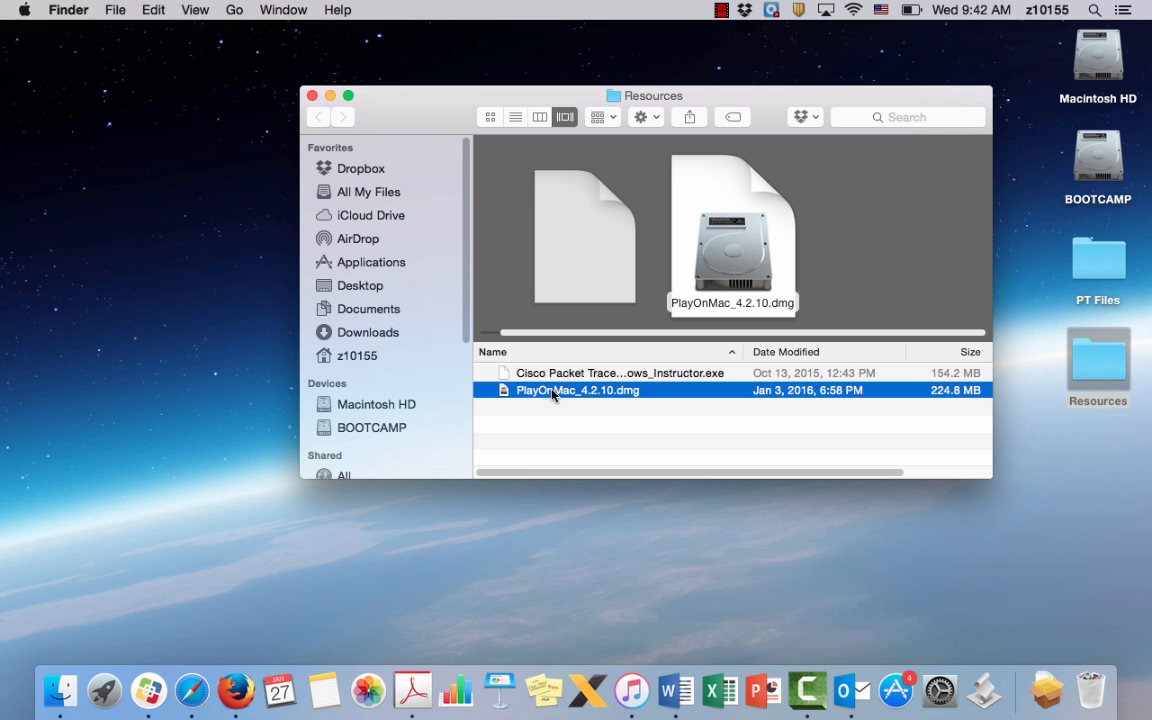
pyautogui.click(571, 378)
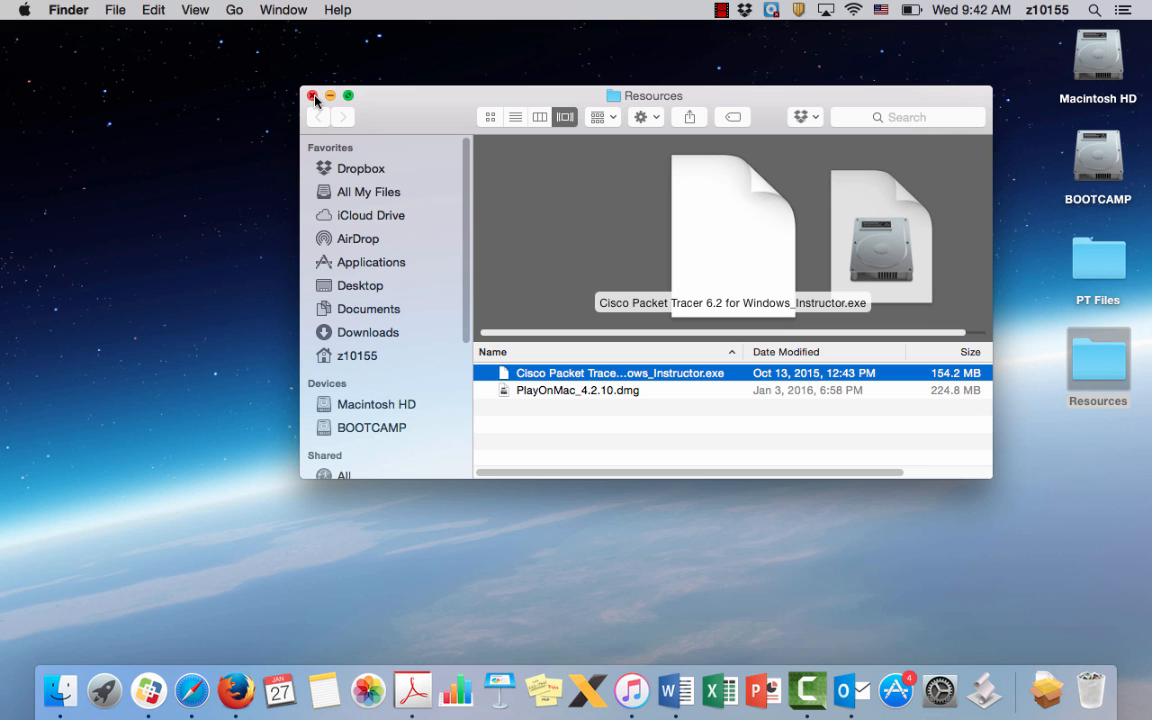
# Move the Resources window to Desktop 2 and switch to the Safari window on Desktop 1
pyautogui.hotkey('ctrl', 'Up')
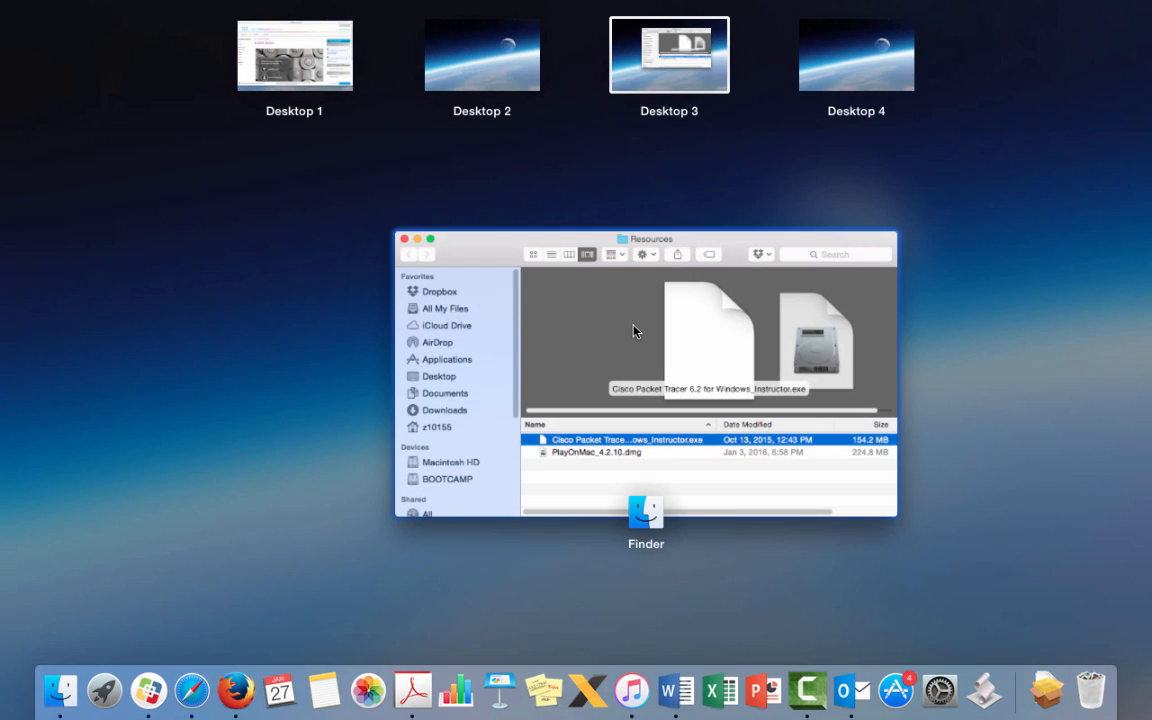
pyautogui.moveTo(630, 325); pyautogui.dragTo(482, 55)
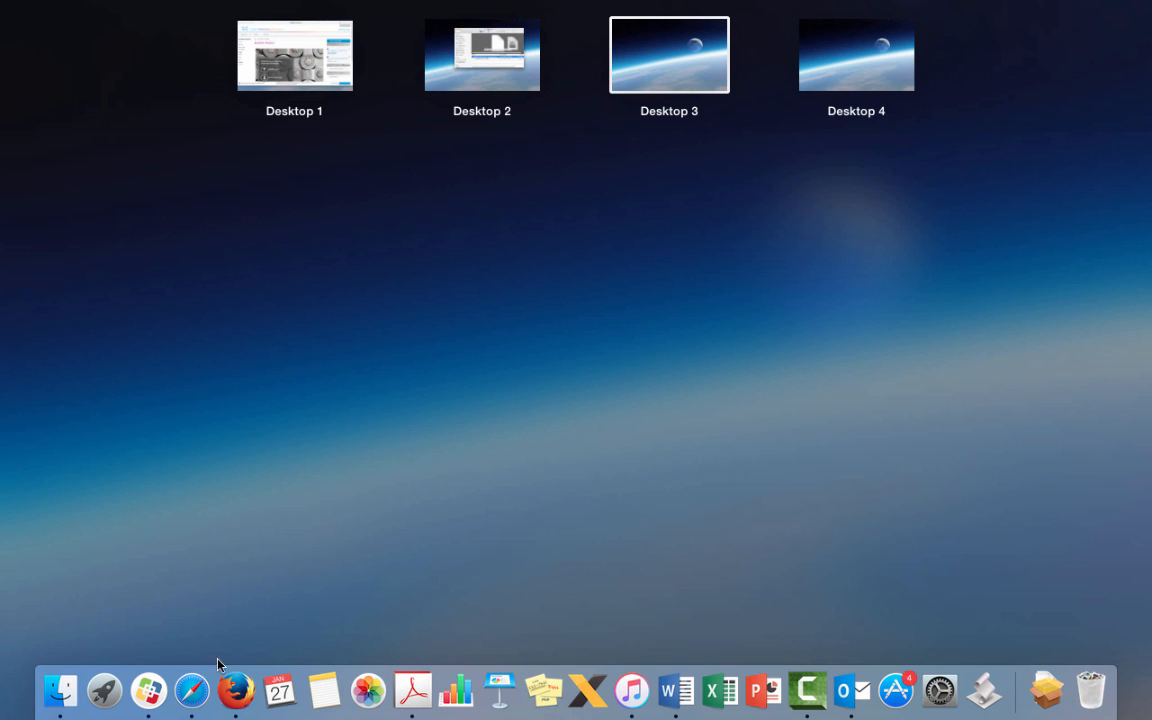
pyautogui.click(296, 35)
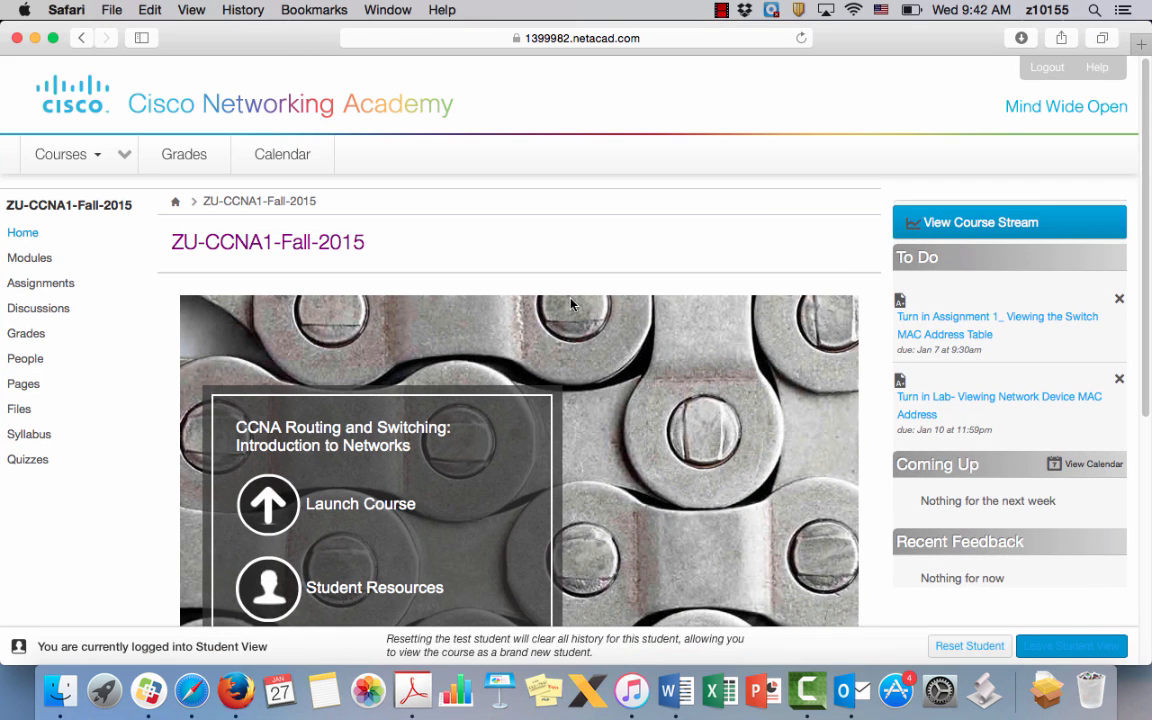
# Open the ZU-CCNA1-Fall-2015 course and go to its Student Resources page
pyautogui.scroll(-5, 710, 375)
pyautogui.scroll(5, 710, 375)
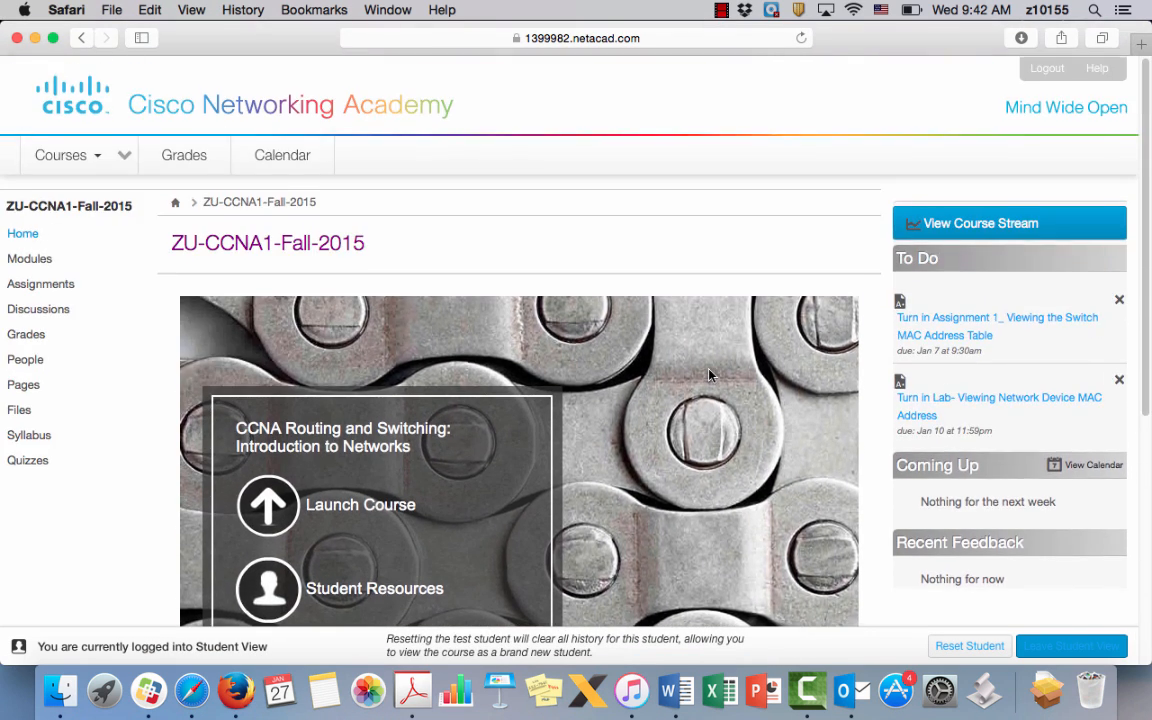
pyautogui.click(68, 156)
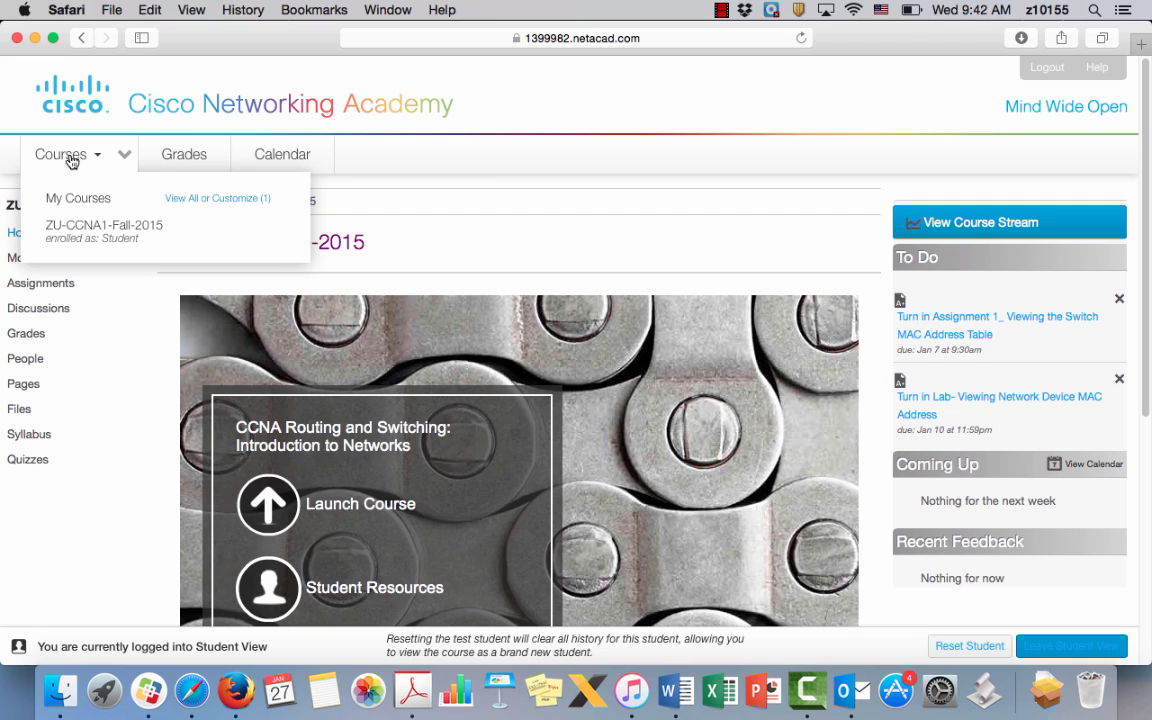
pyautogui.click(71, 160)
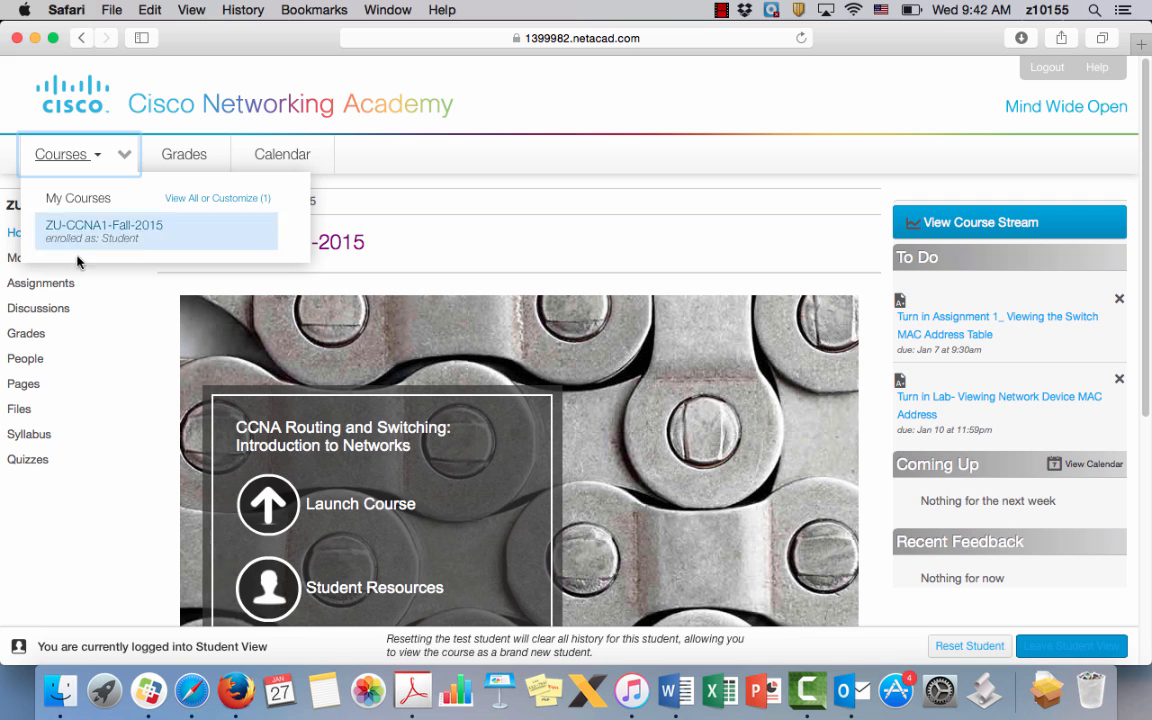
pyautogui.click(110, 230)
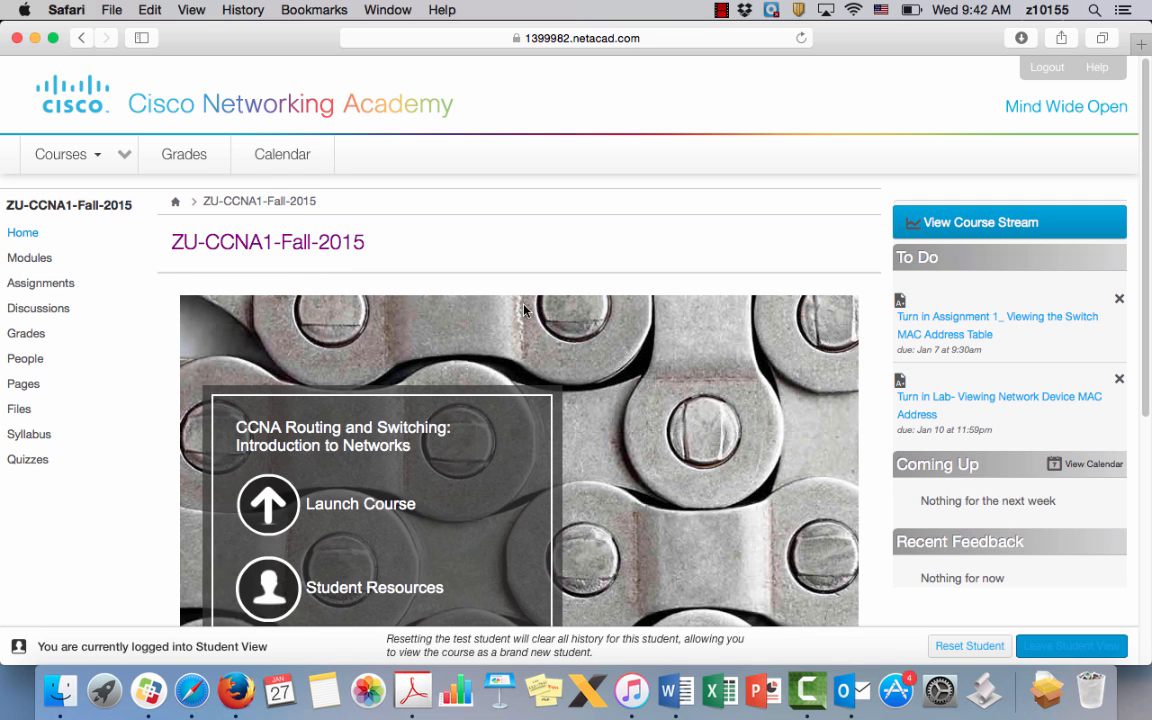
pyautogui.scroll(-5, 524, 311)
pyautogui.click(289, 365)
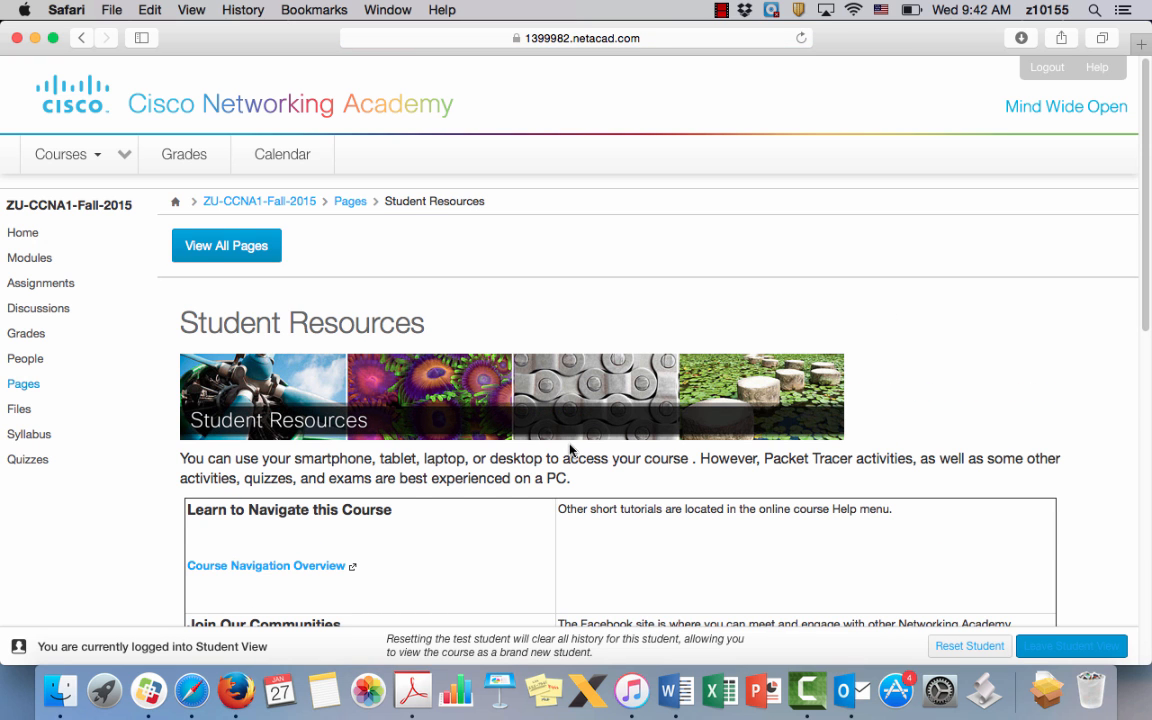
# Follow the link for downloading the latest Packet Tracer and open the Cisco Packet Tracer 6.2 - Student Version subfolder
pyautogui.scroll(-5, 571, 450)
pyautogui.scroll(-5, 570, 450)
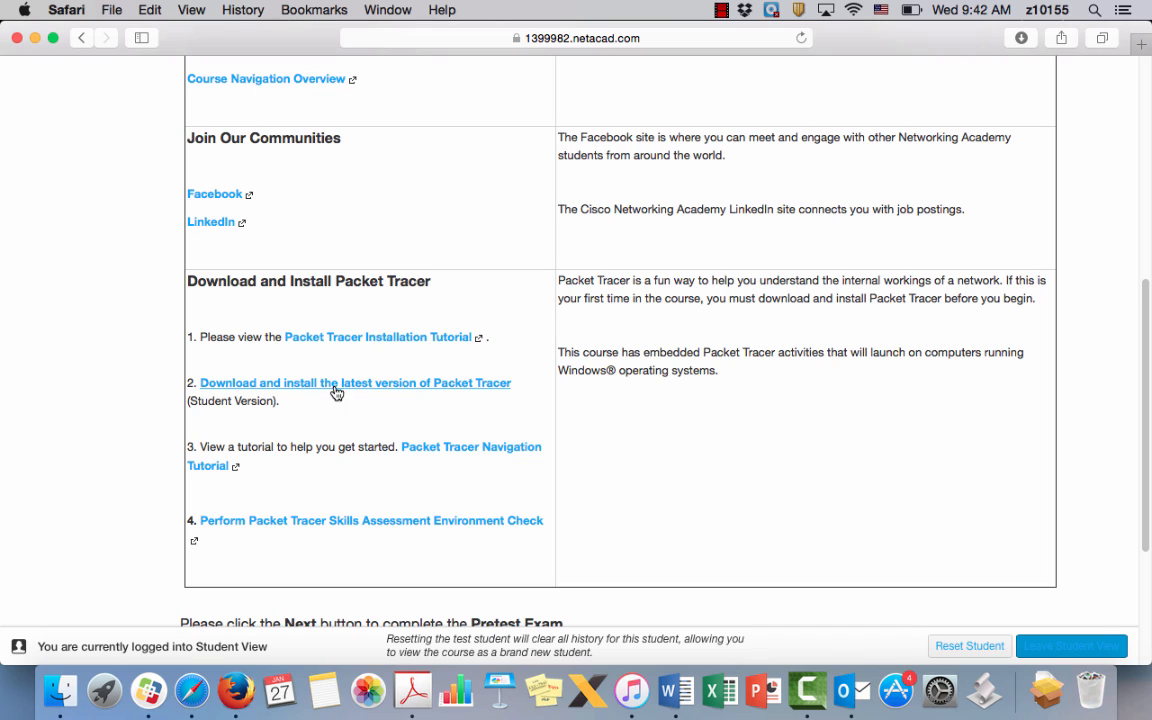
pyautogui.click(417, 384)
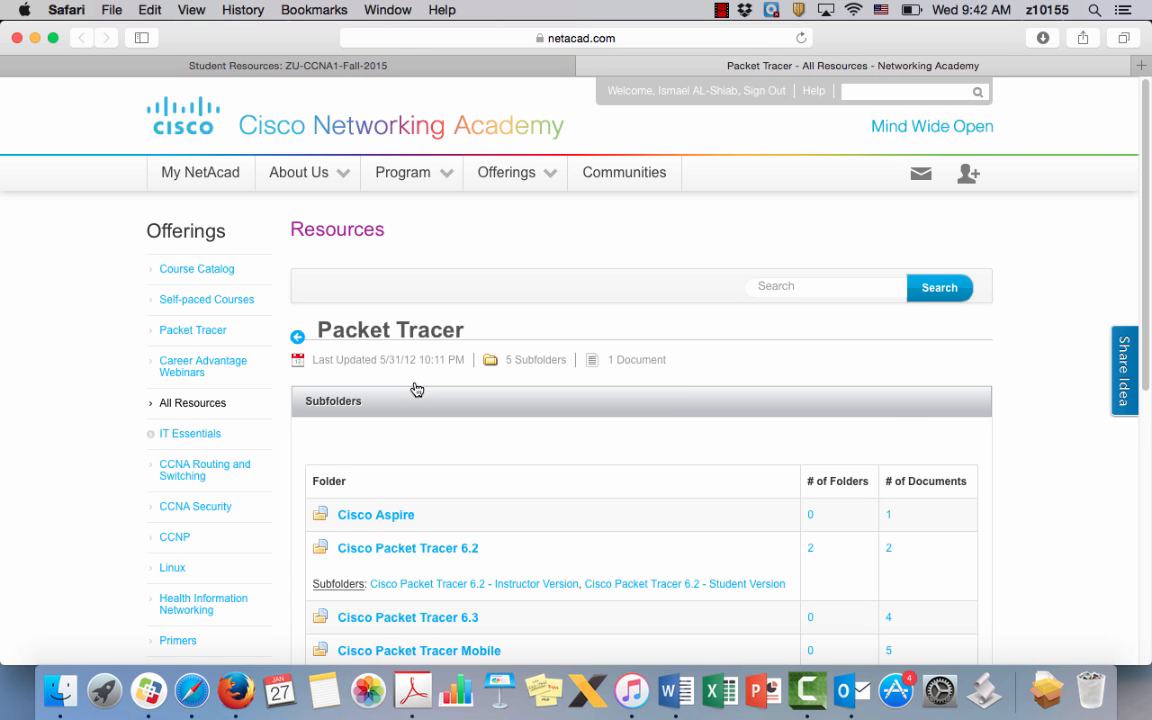
pyautogui.scroll(-5, 710, 437)
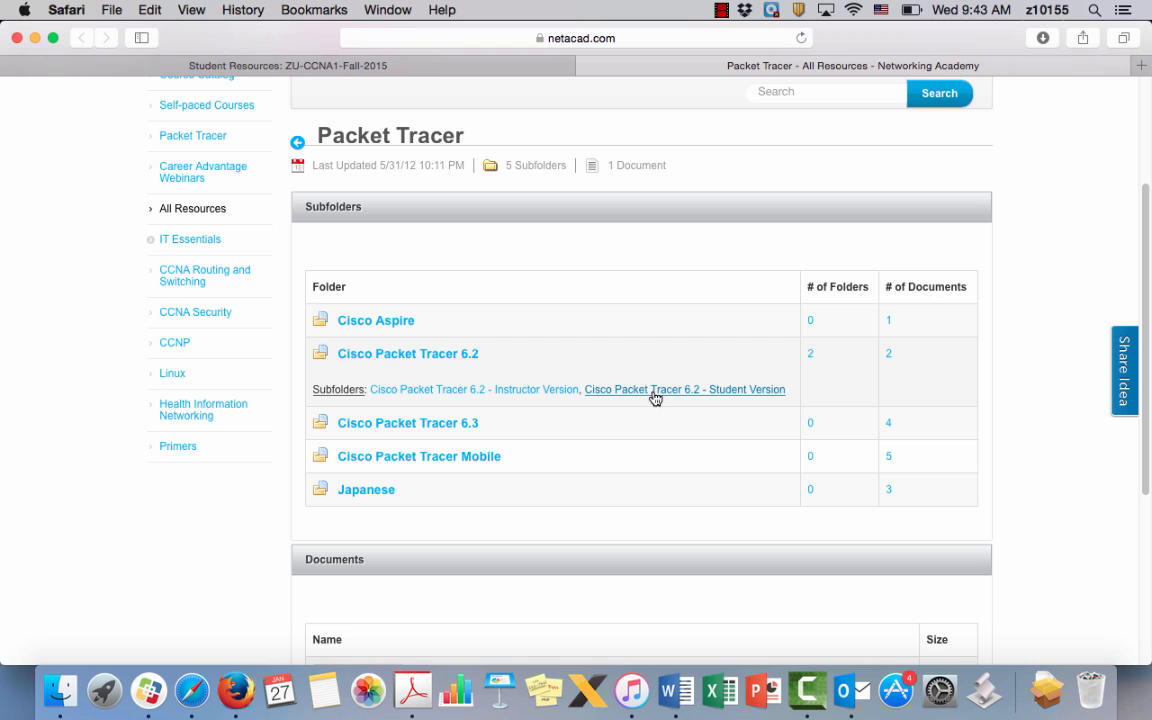
pyautogui.click(721, 394)
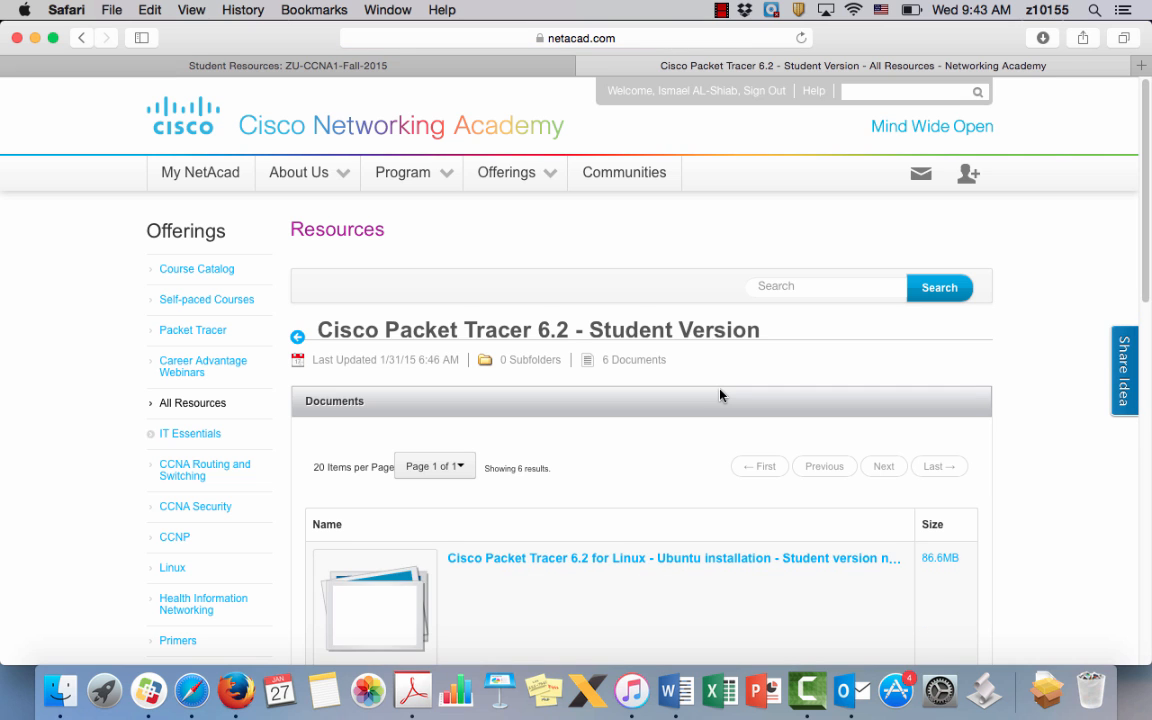
# Download Cisco Packet Tracer 6.2 for Windows Student Version.exe and check its progress
pyautogui.scroll(-5, 721, 395)
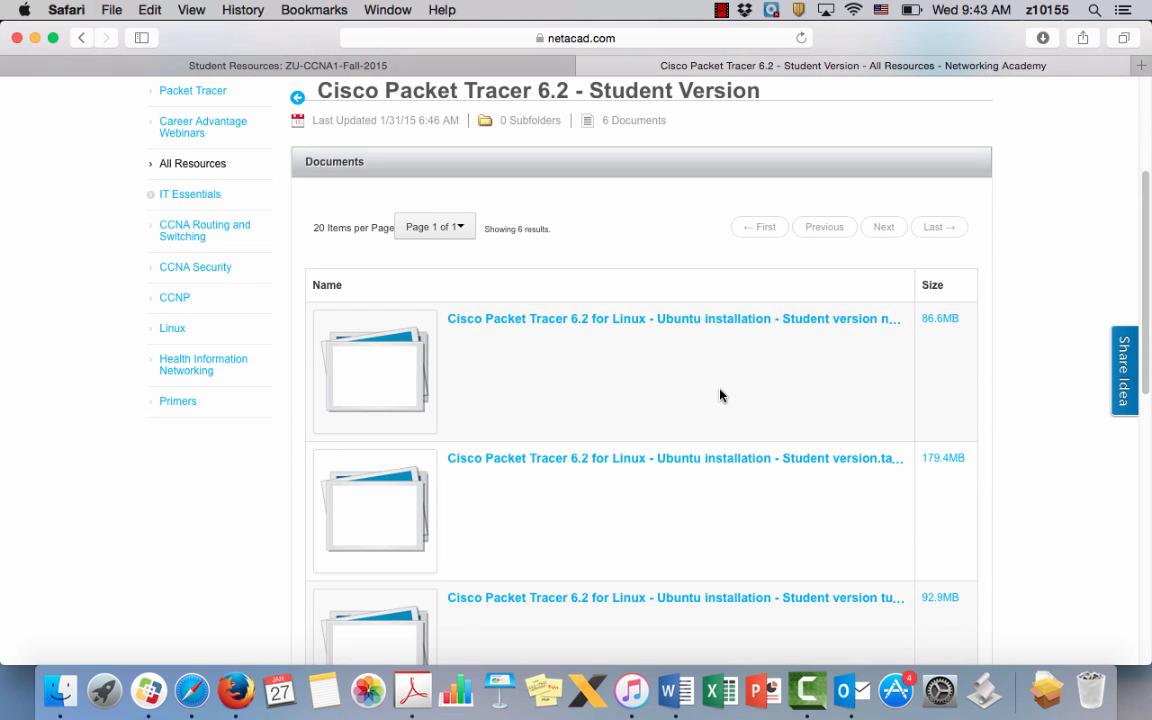
pyautogui.scroll(-2, 720, 395)
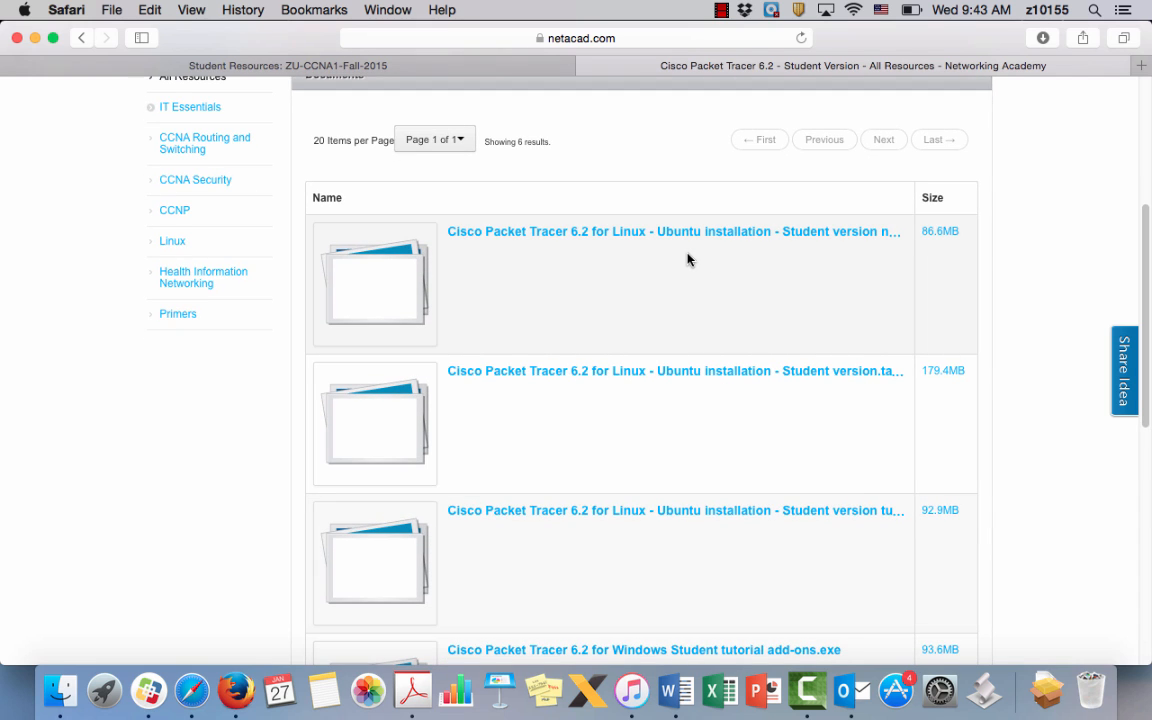
pyautogui.scroll(-1, 687, 259)
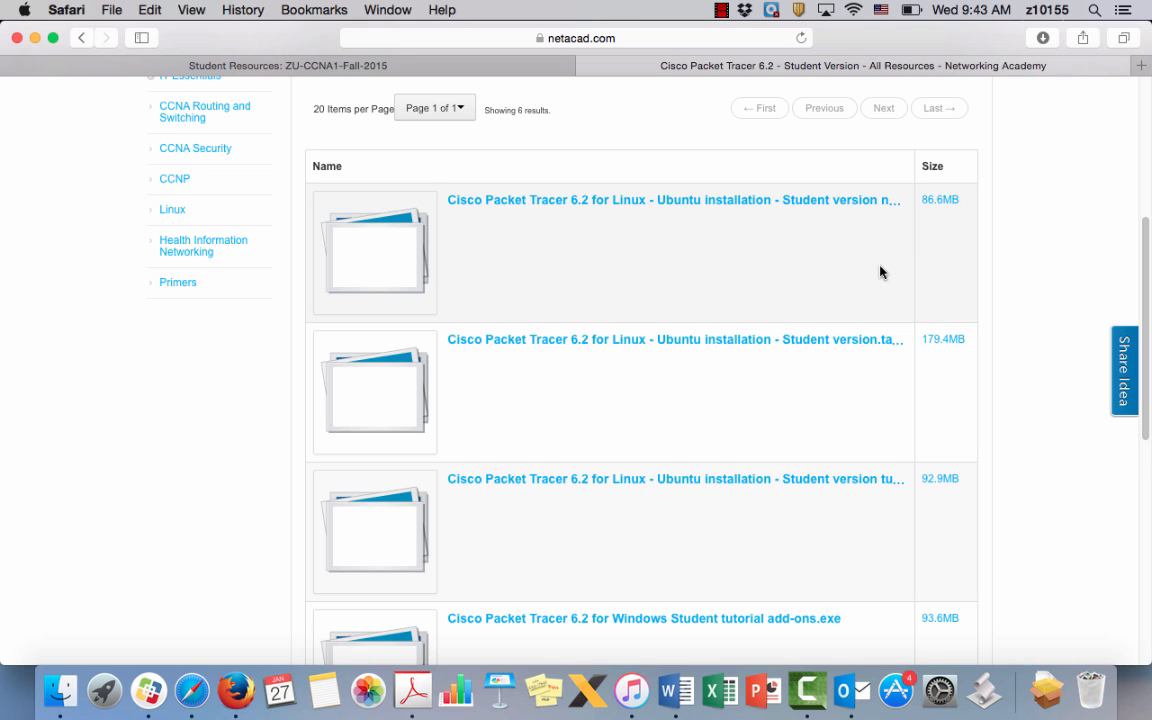
pyautogui.scroll(-3, 880, 272)
pyautogui.scroll(-2, 709, 431)
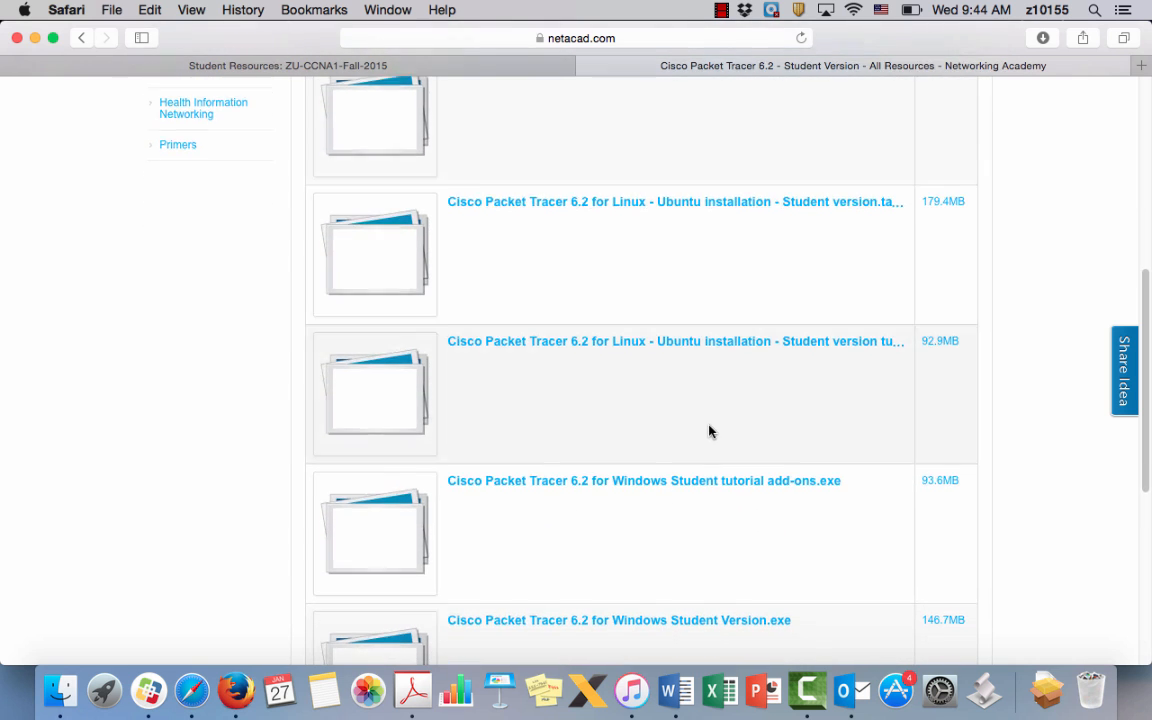
pyautogui.scroll(-1, 709, 431)
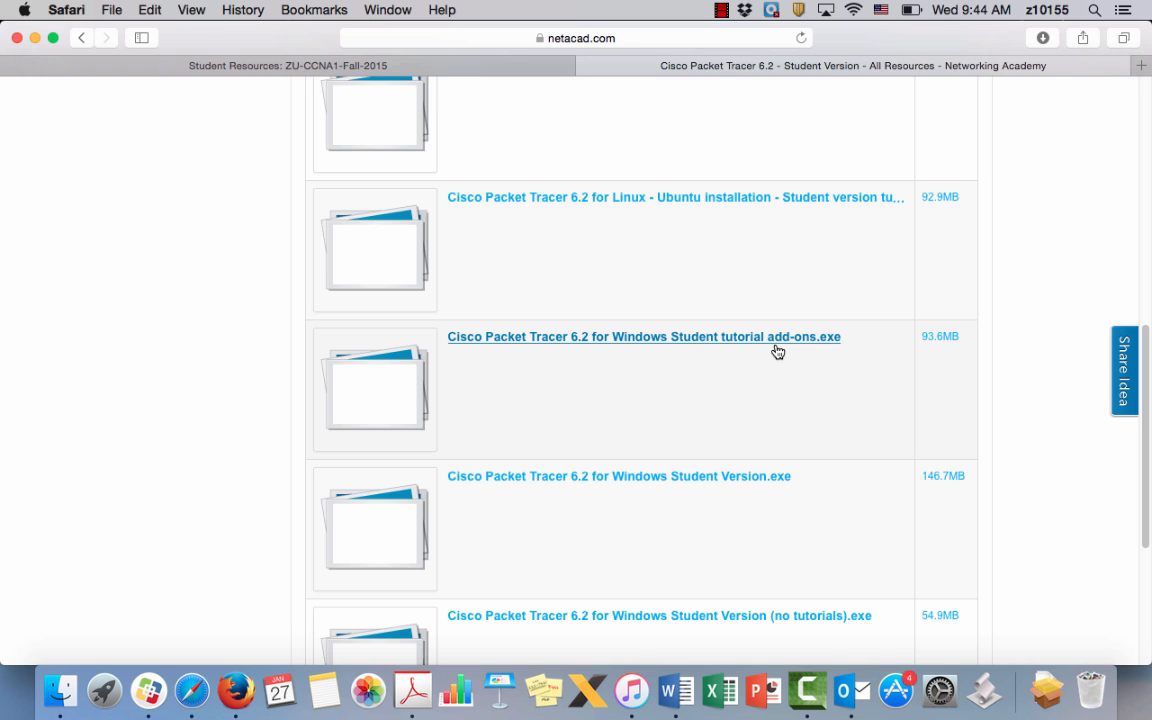
pyautogui.scroll(-5, 776, 351)
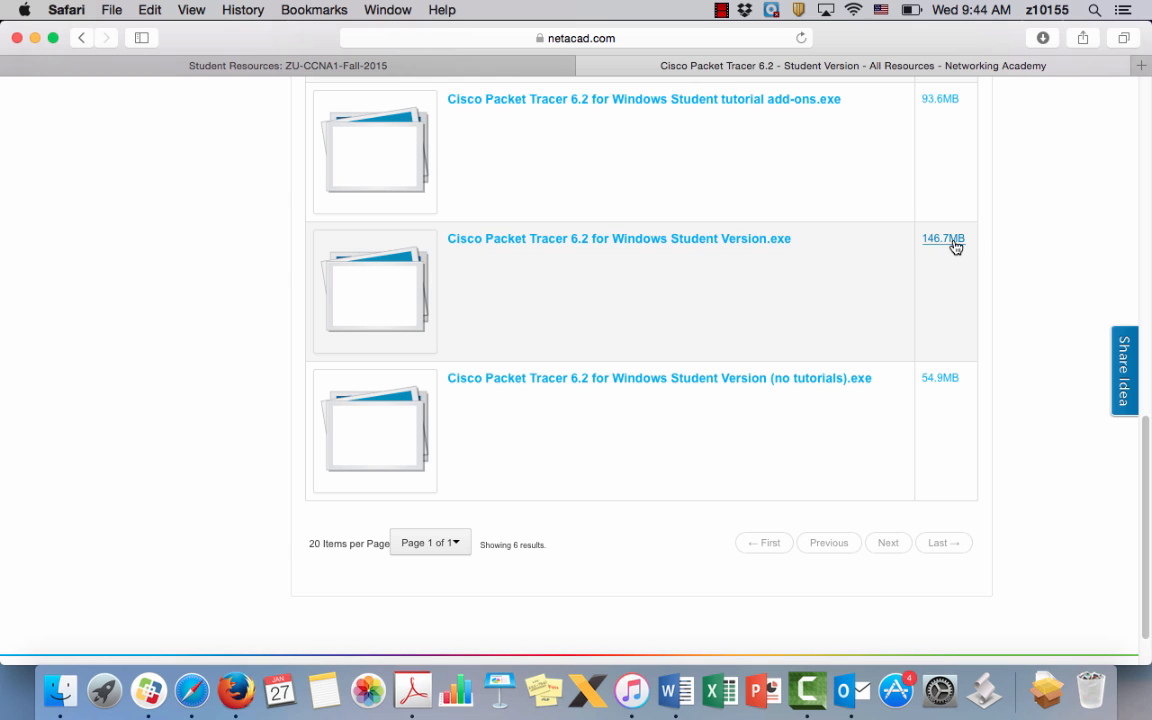
pyautogui.click(768, 242)
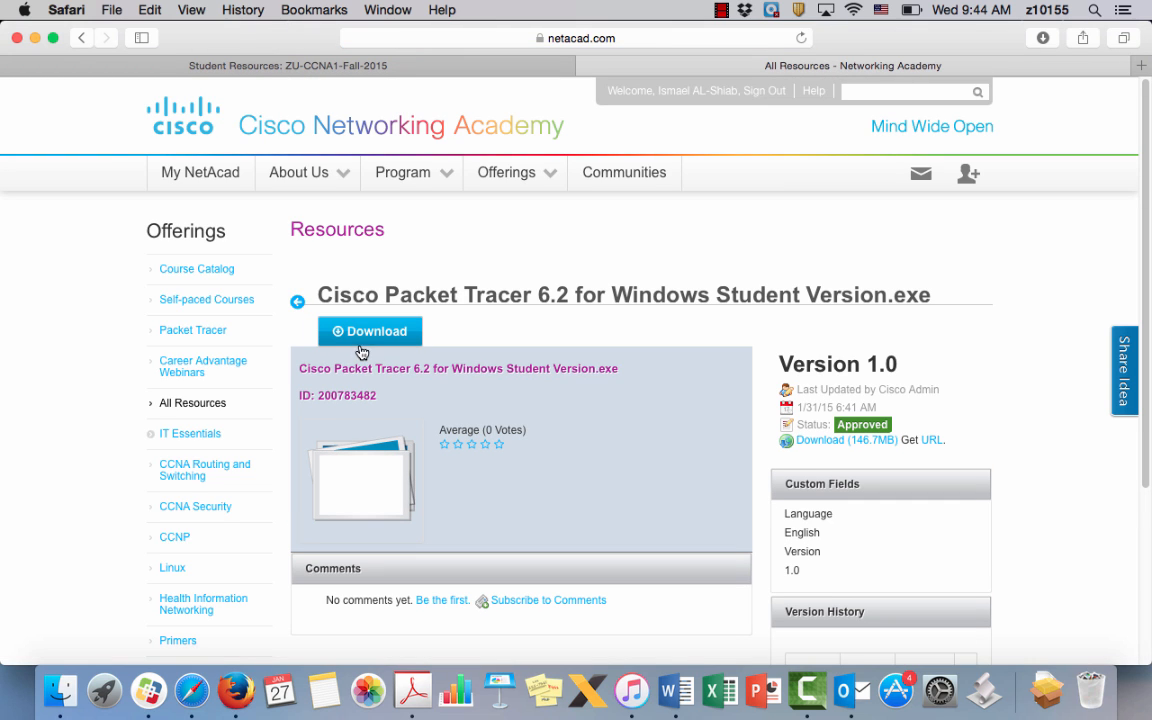
pyautogui.click(366, 333)
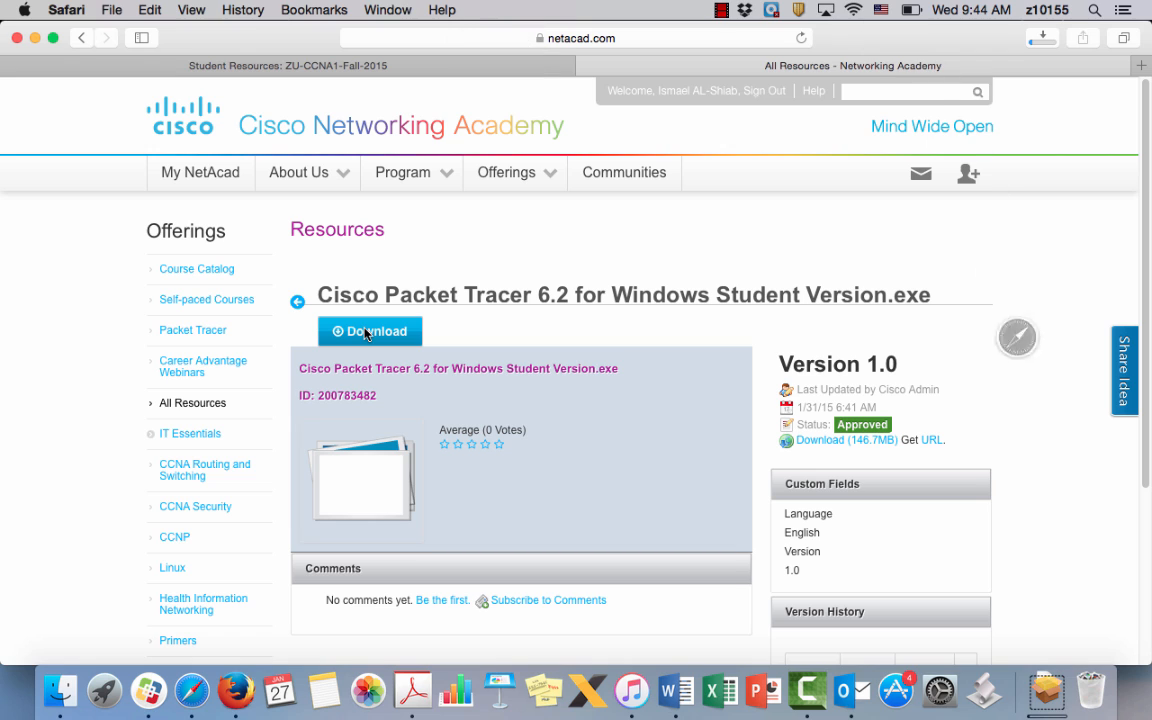
pyautogui.click(1042, 38)
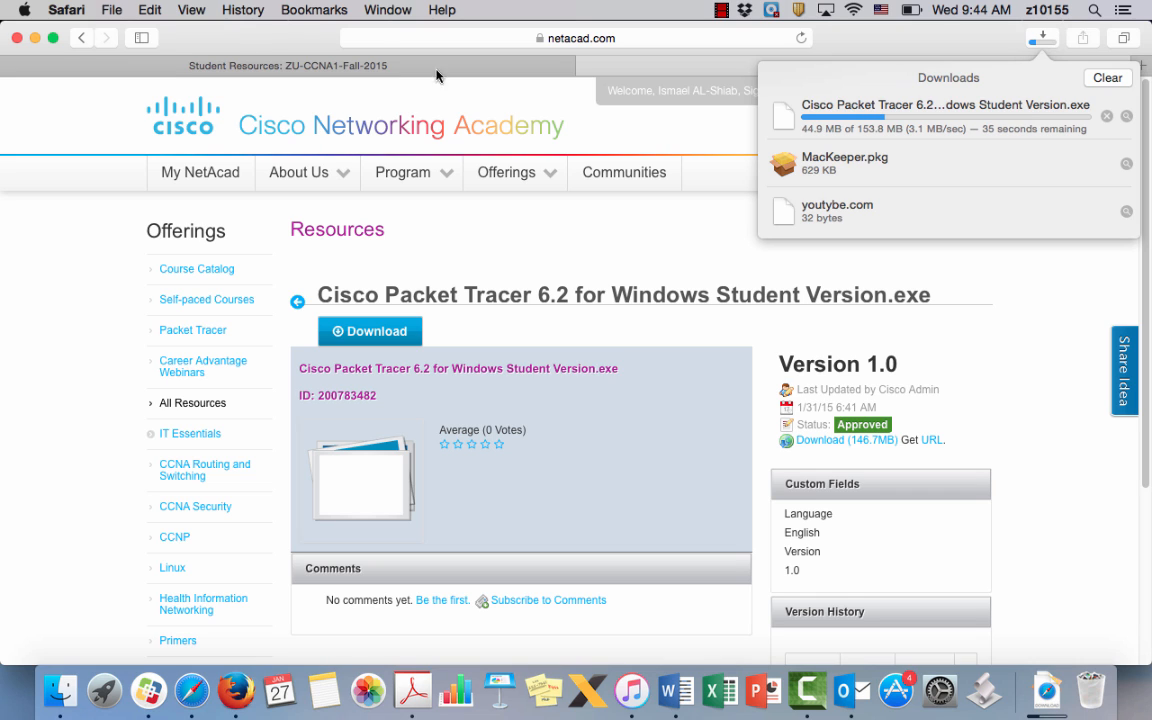
pyautogui.click(286, 31)
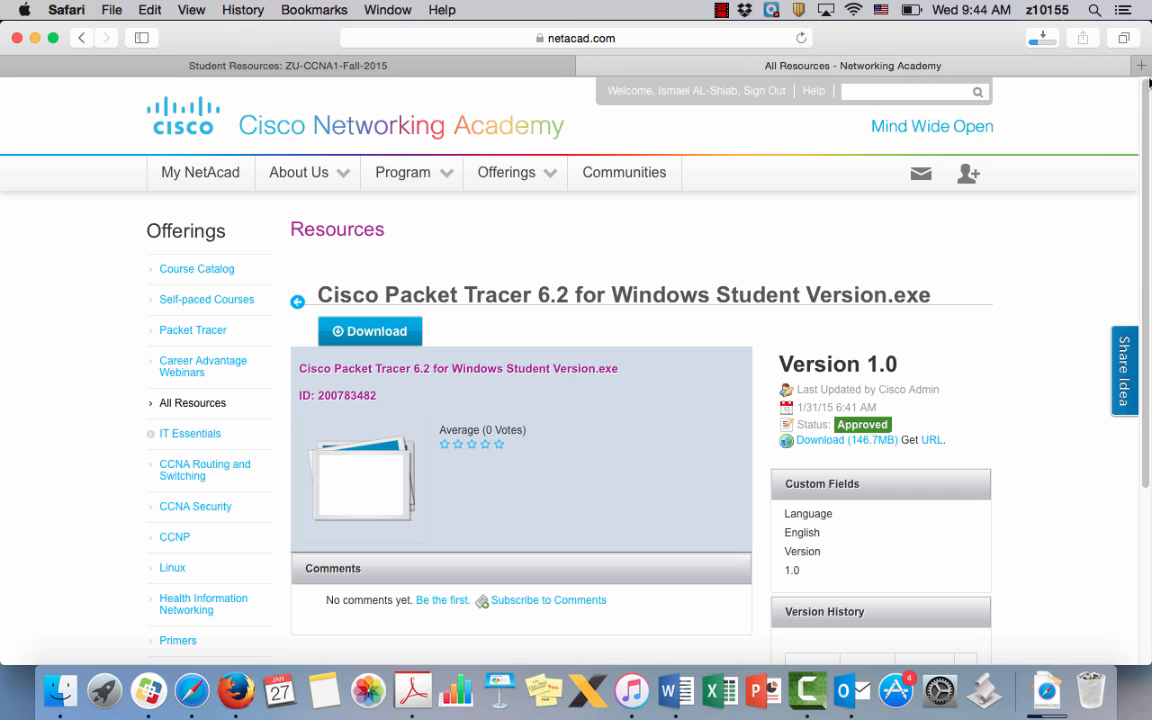
pyautogui.click(1141, 66)
pyautogui.write('www')
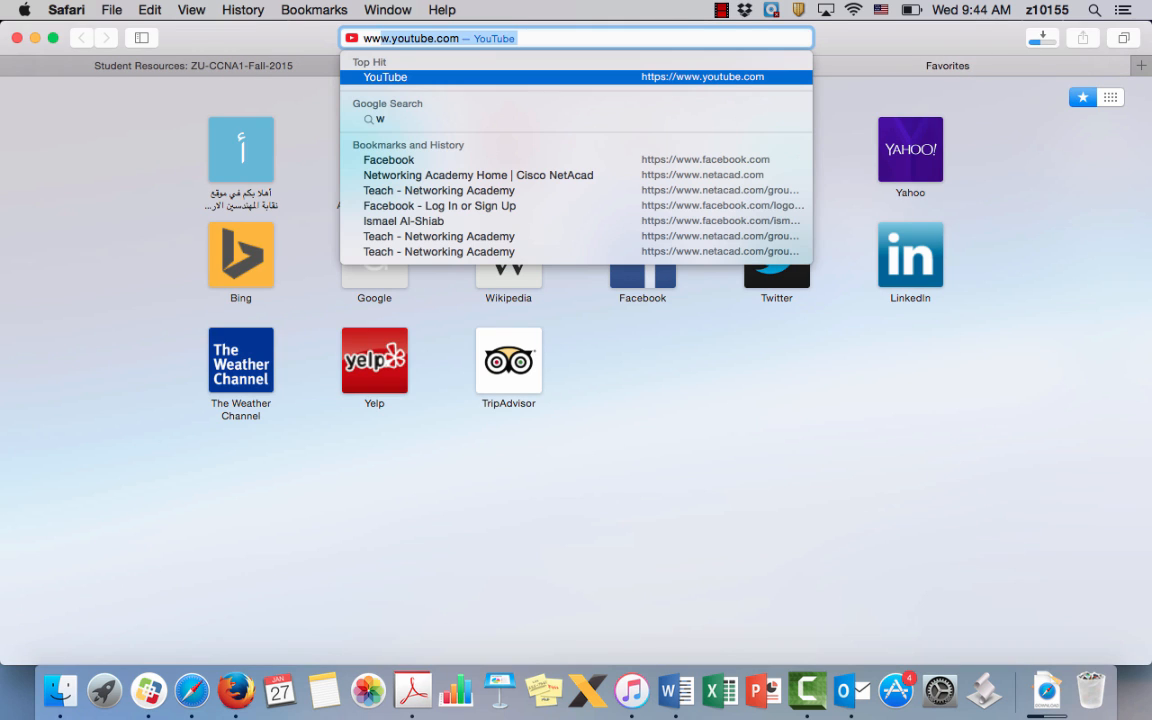
pyautogui.write('.google.com')
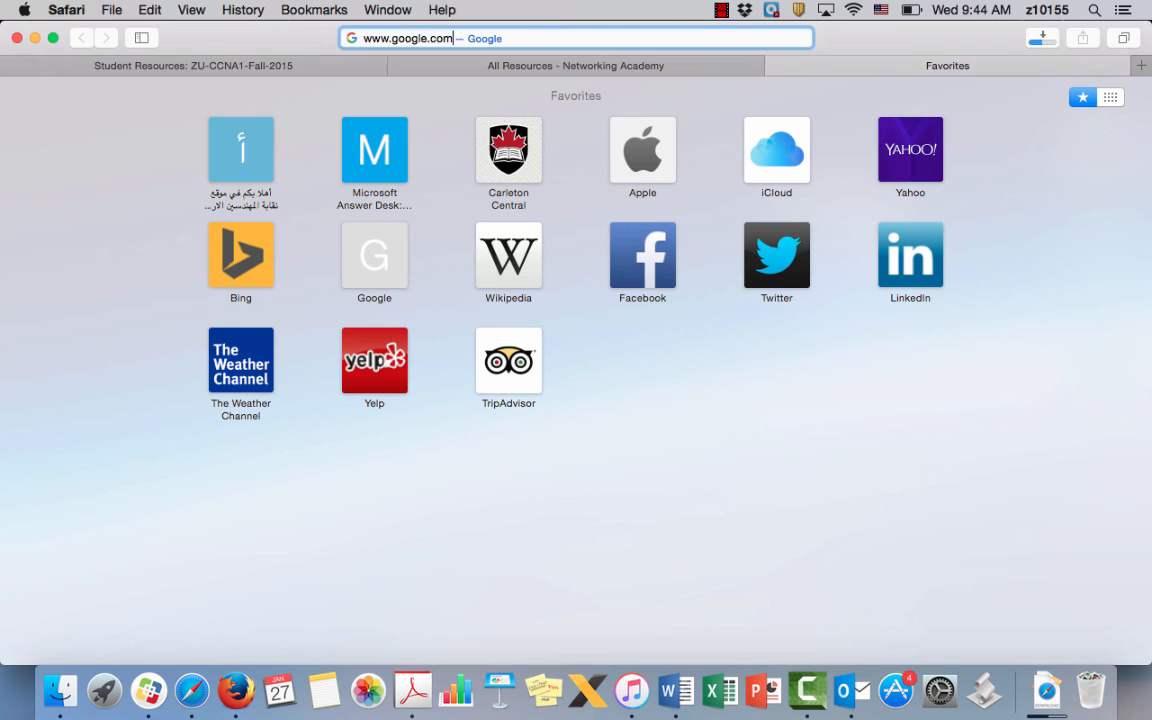
pyautogui.press('Return')
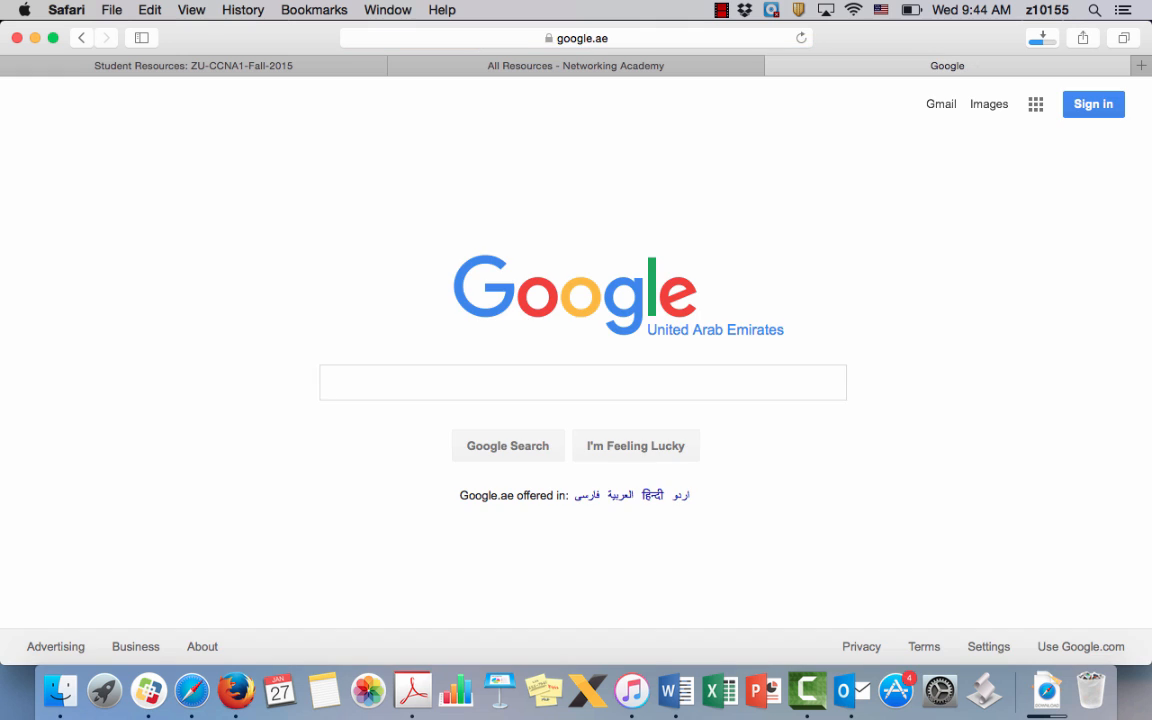
pyautogui.write('play on mac')
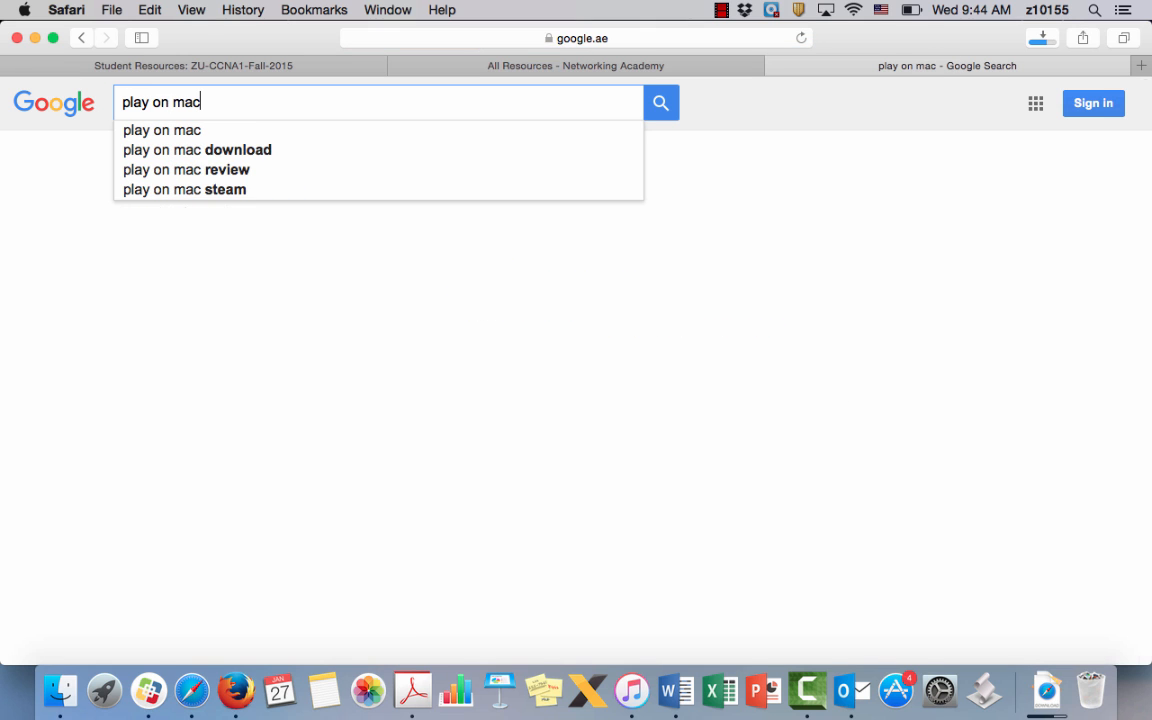
pyautogui.press('Return')
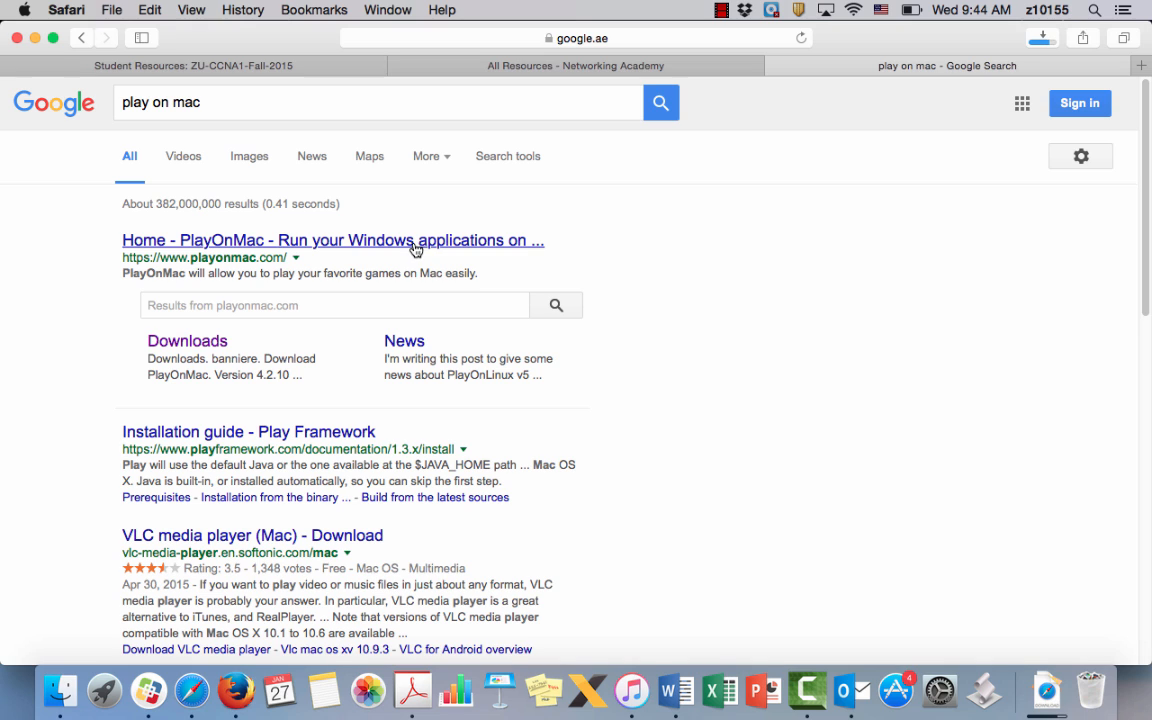
# Start the PlayOnMac download from the PlayOnMac site's Downloads page and stop it
pyautogui.click(219, 345)
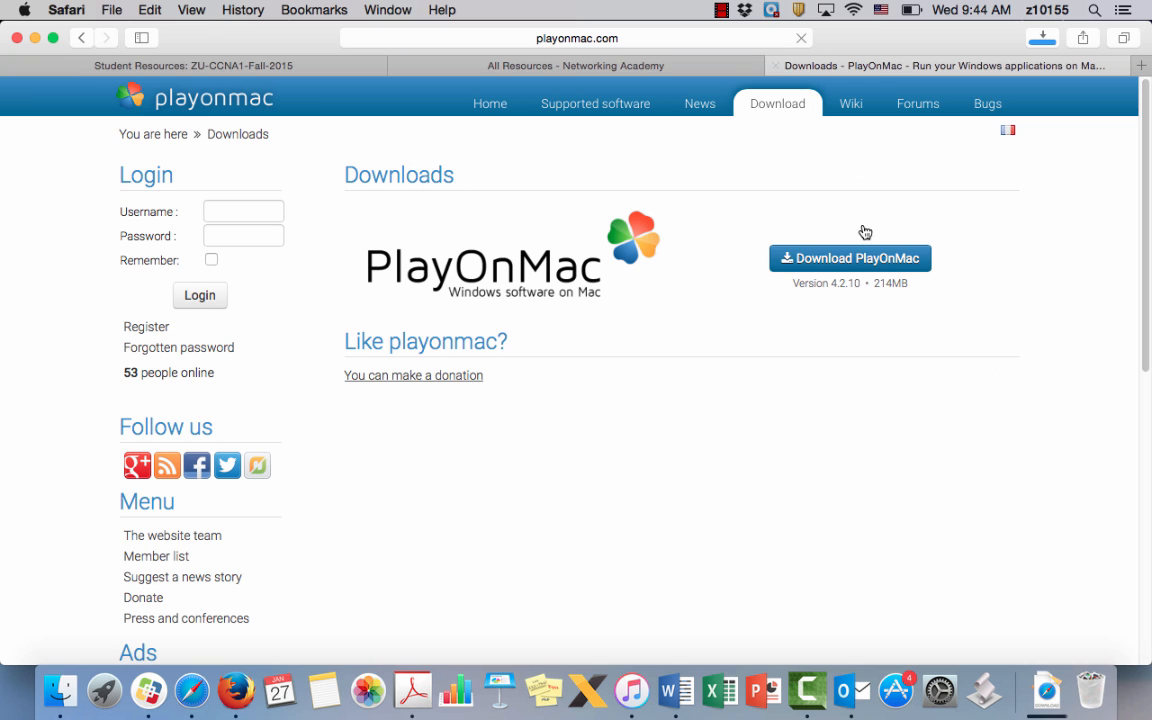
pyautogui.click(843, 260)
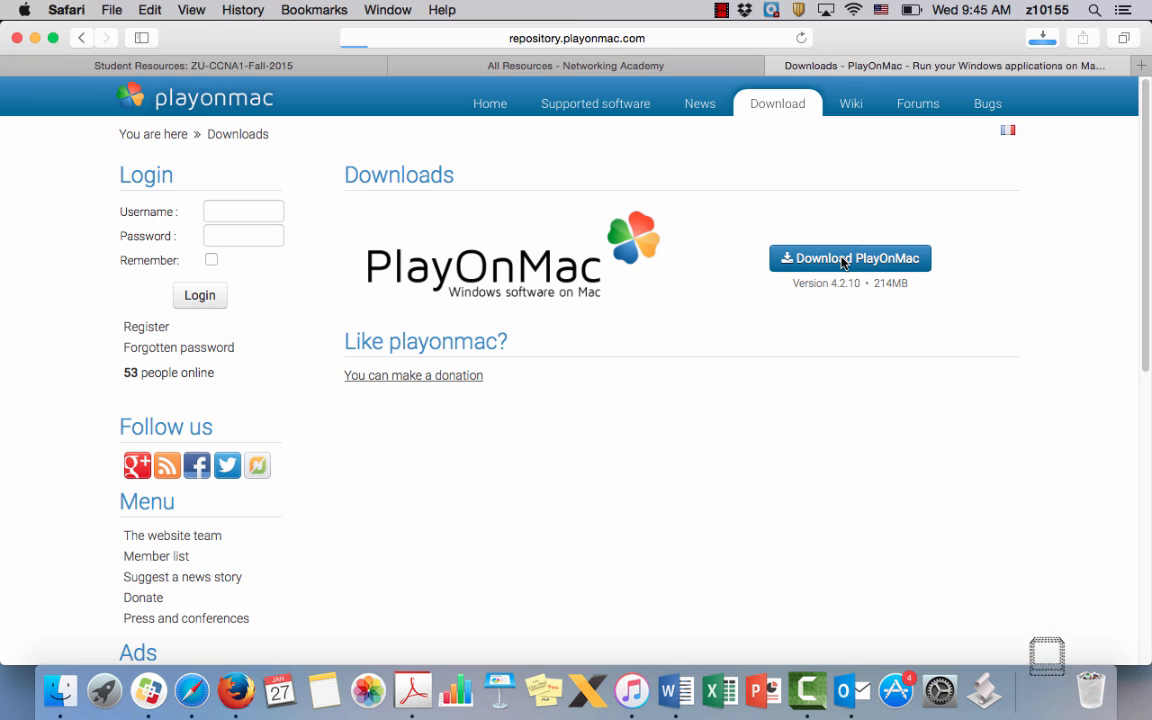
pyautogui.click(1043, 37)
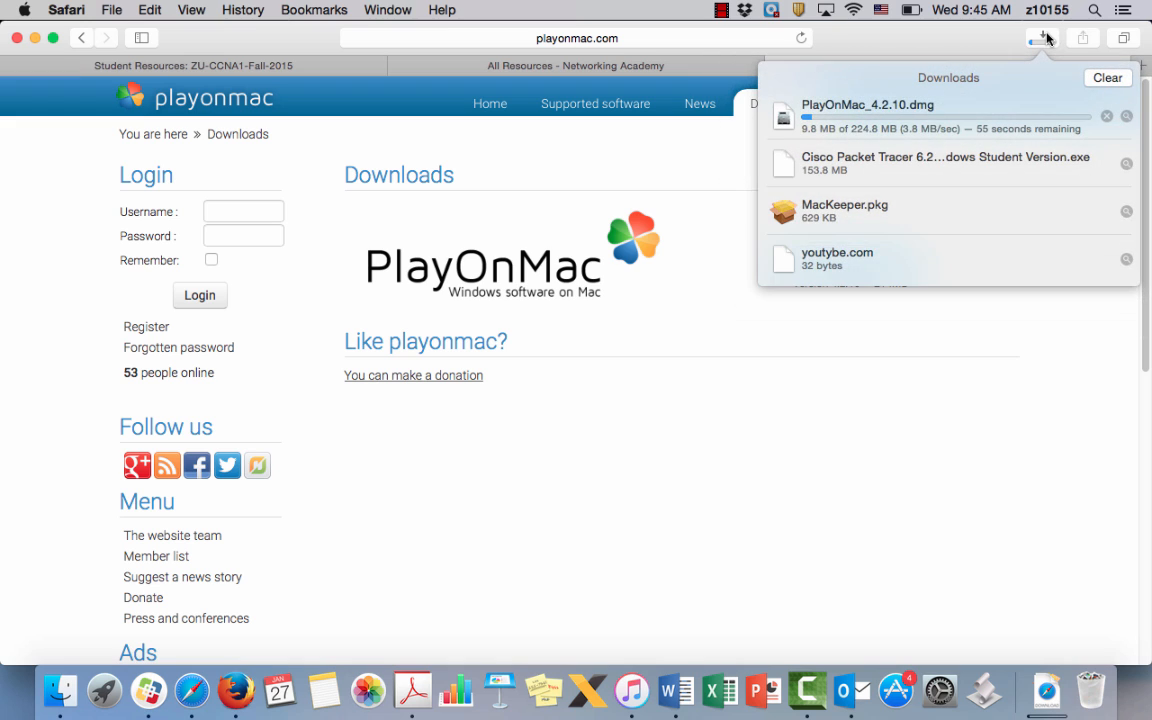
pyautogui.click(1107, 116)
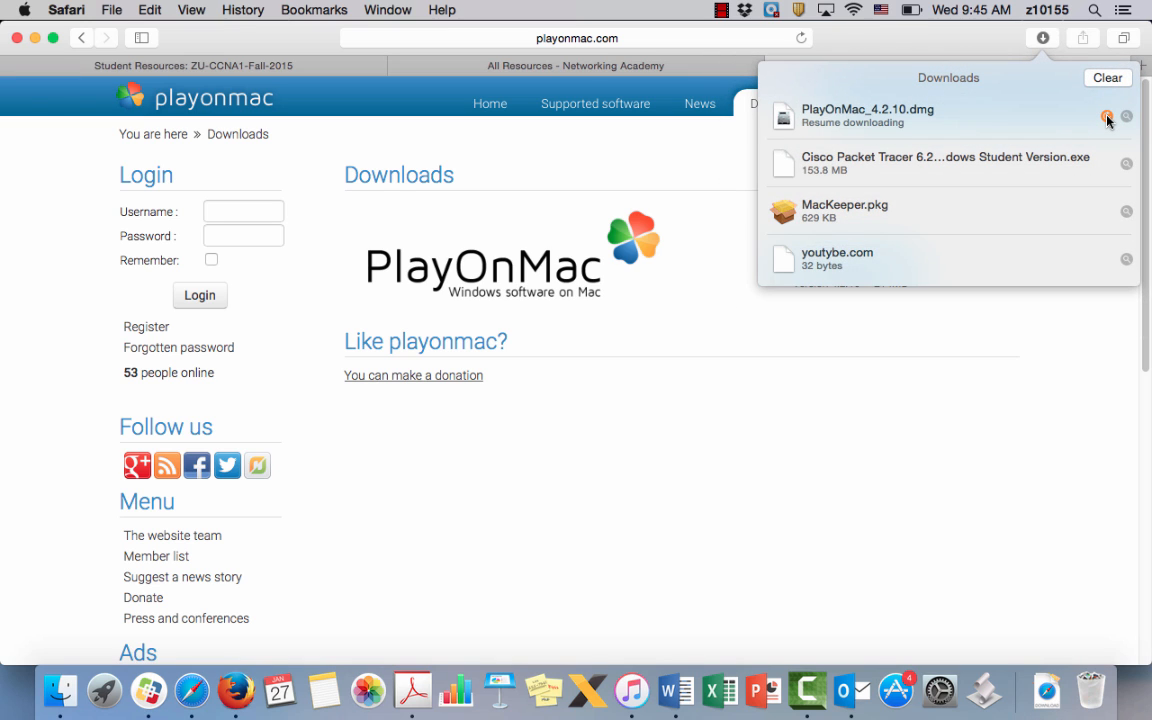
# Show the downloaded Cisco Packet Tracer 6.2 Student Version installer in Finder and move it to the Resources folder on the Desktop
pyautogui.click(966, 177)
pyautogui.rightClick(966, 177)
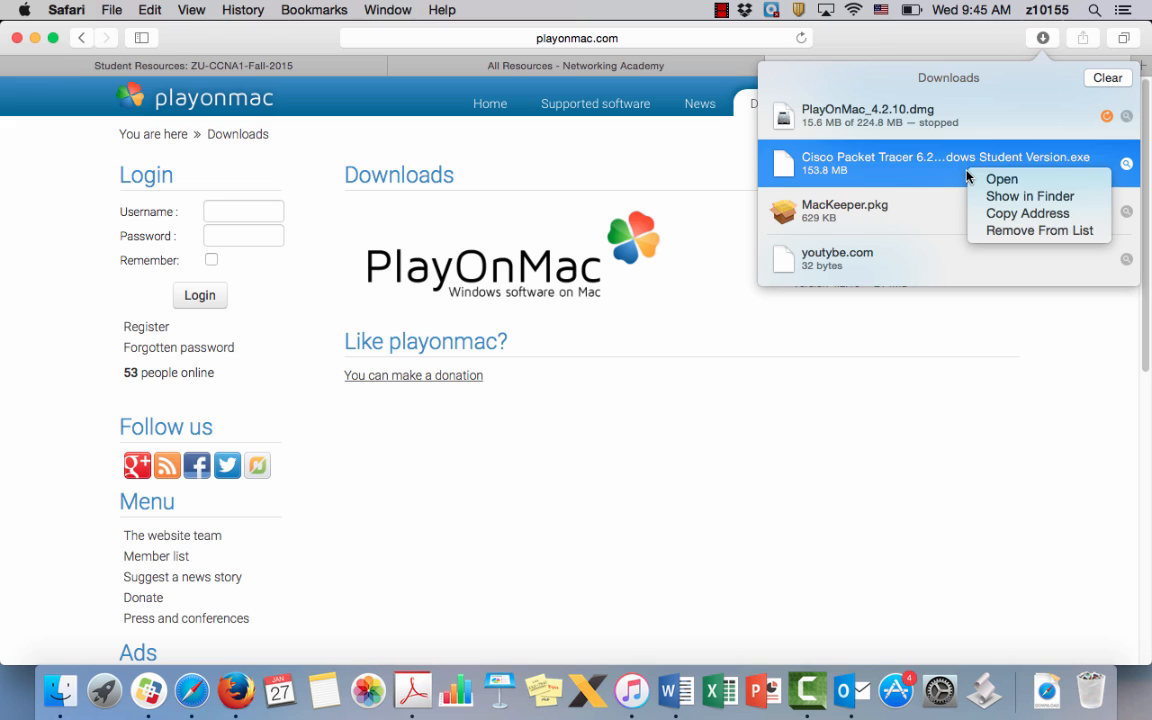
pyautogui.click(988, 198)
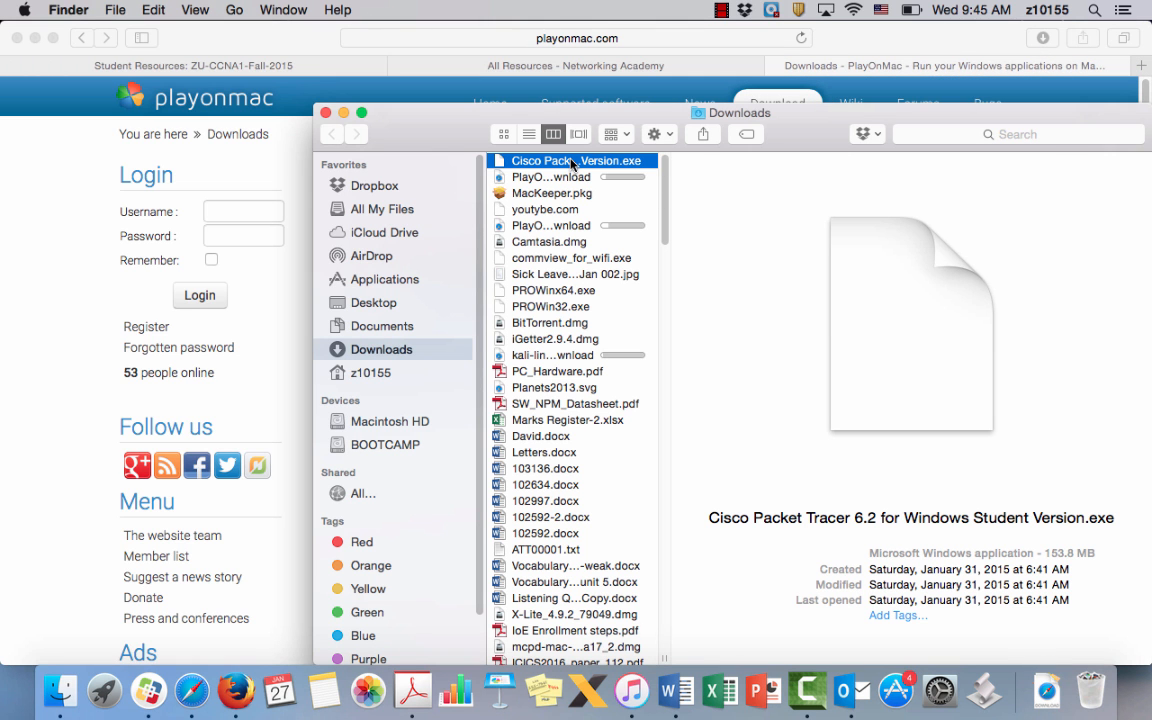
pyautogui.moveTo(573, 165); pyautogui.dragTo(725, 244)
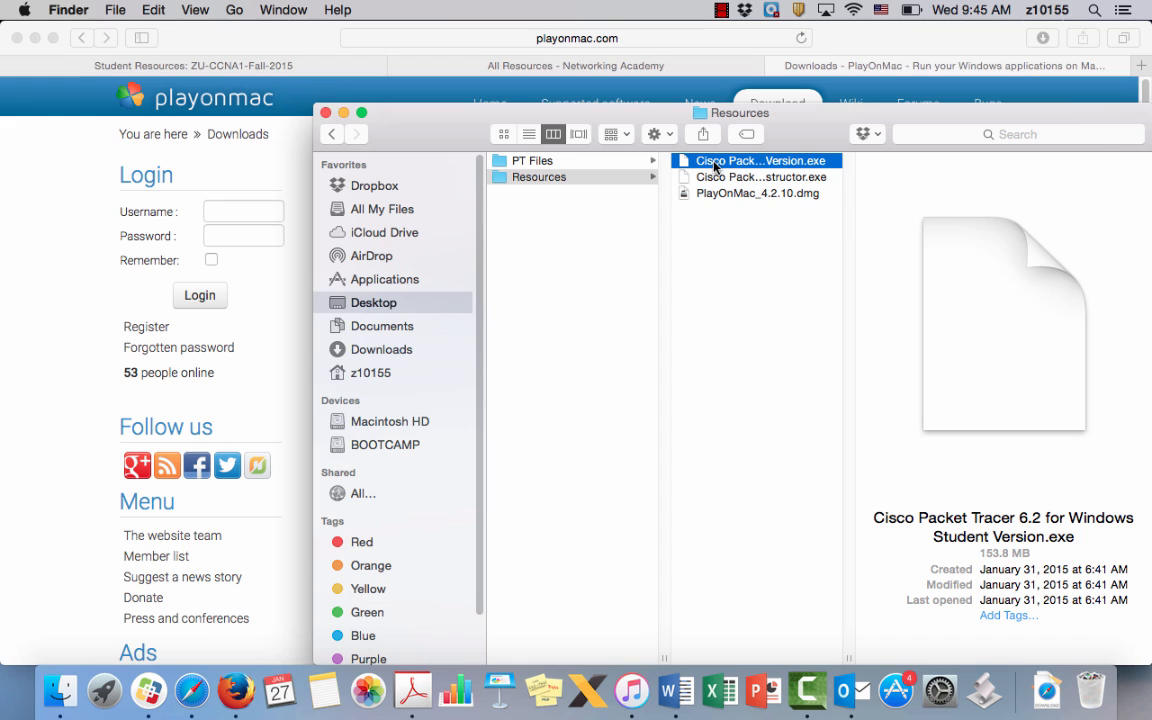
# Rename the moved installer to Student_Cisco Packet Tracer 6.2 for Windows Student Version.exe and close the Finder window
pyautogui.click(714, 166)
pyautogui.click(697, 163)
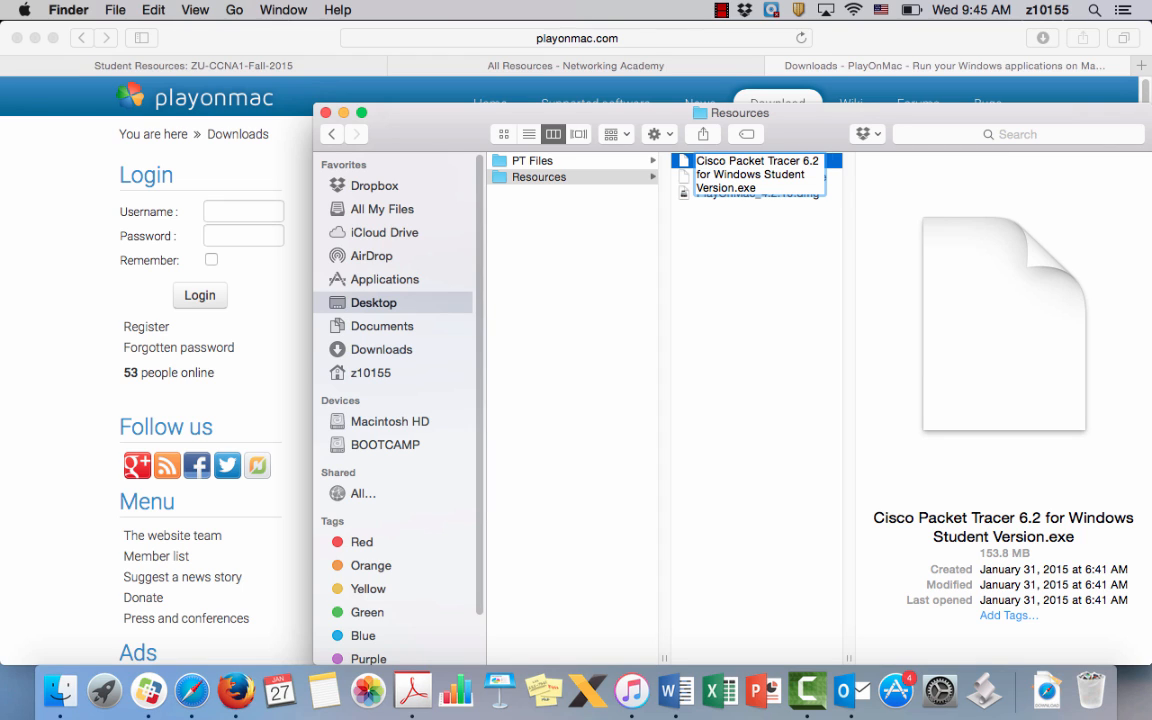
pyautogui.write('Student')
pyautogui.write('_')
pyautogui.press('Return')
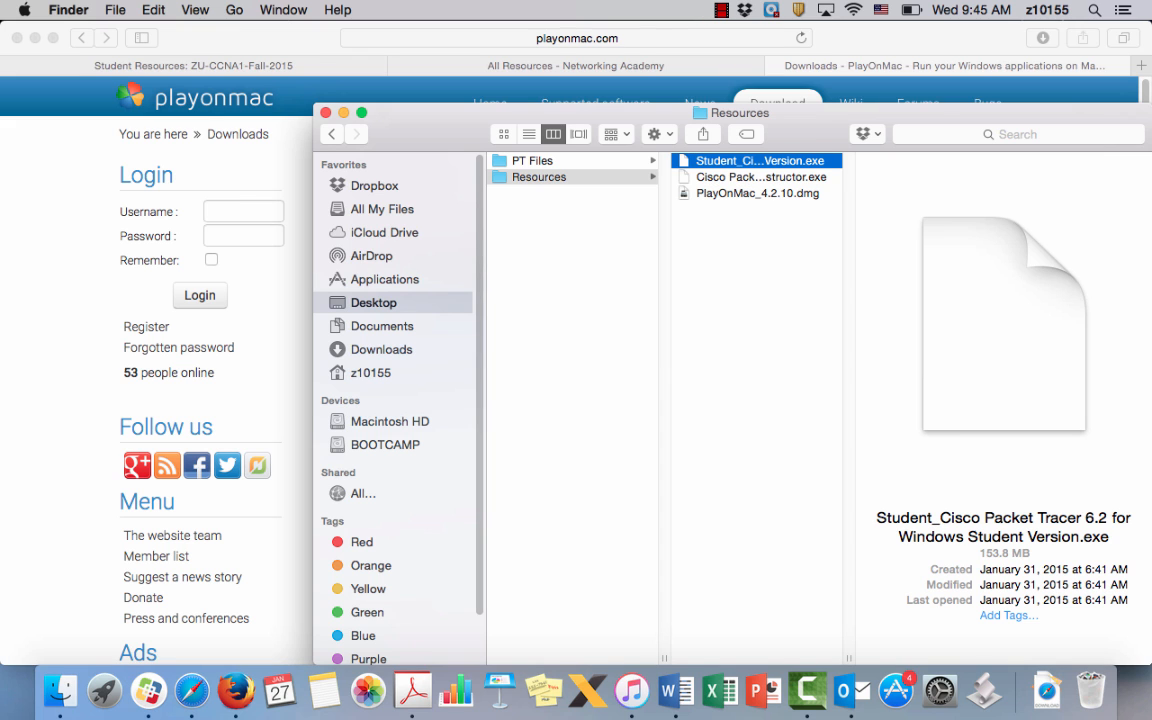
pyautogui.click(327, 115)
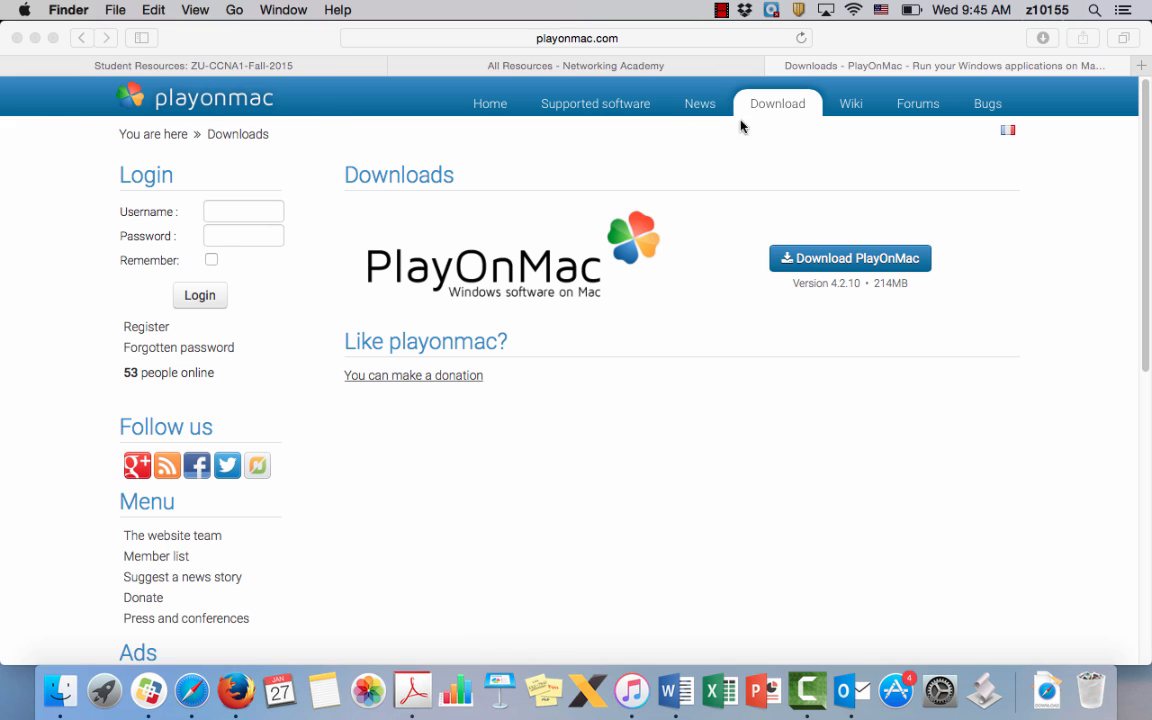
# Close the PlayOnMac and Networking Academy resources browser tabs, and switch to Desktop 2 with the Resources folder
pyautogui.click(773, 66)
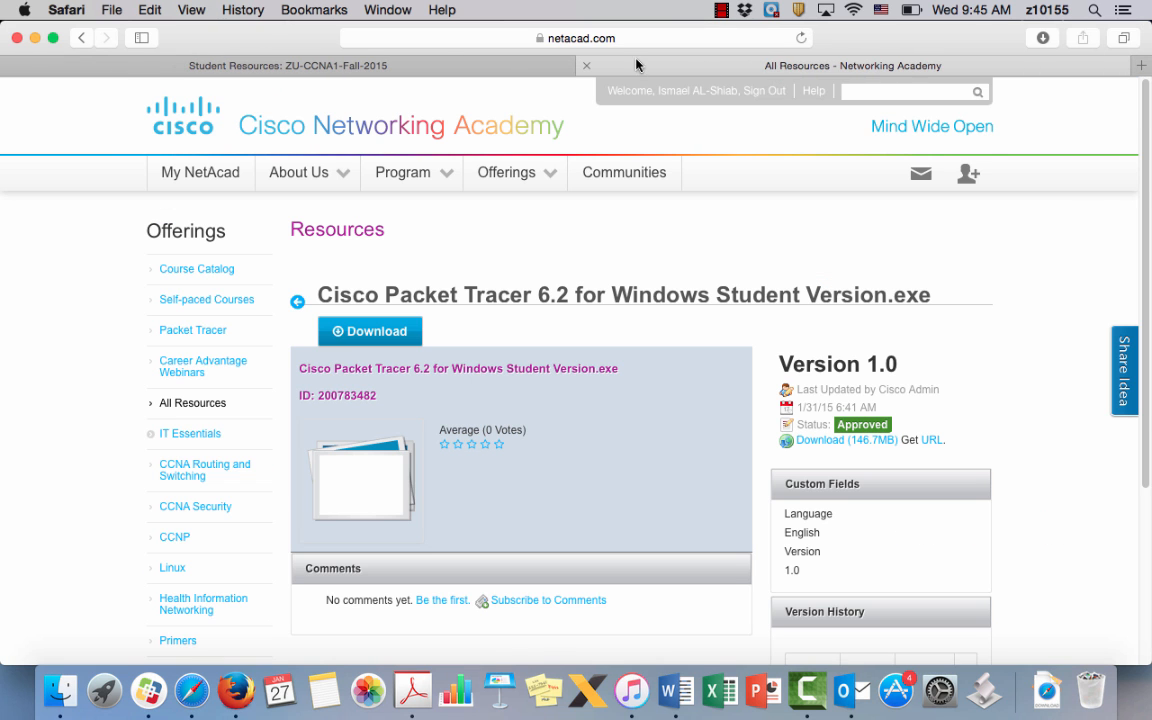
pyautogui.click(587, 66)
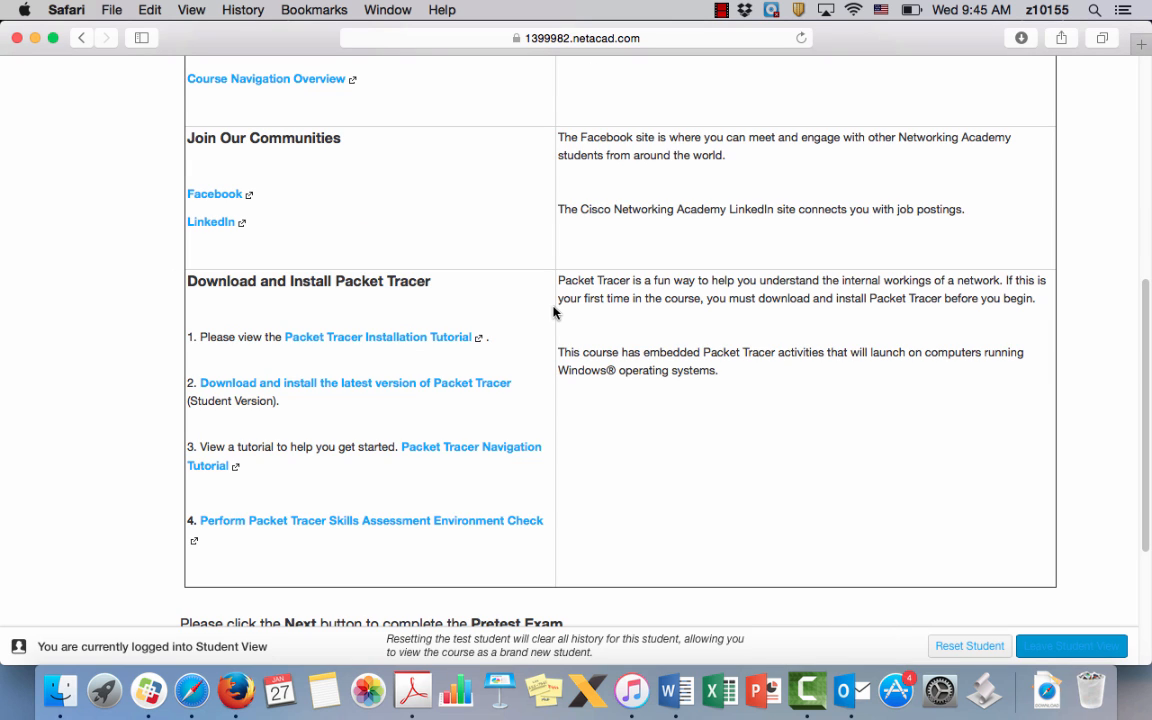
pyautogui.hotkey('ctrl', 'Up')
pyautogui.moveTo(545, 301); pyautogui.dragTo(329, 39)
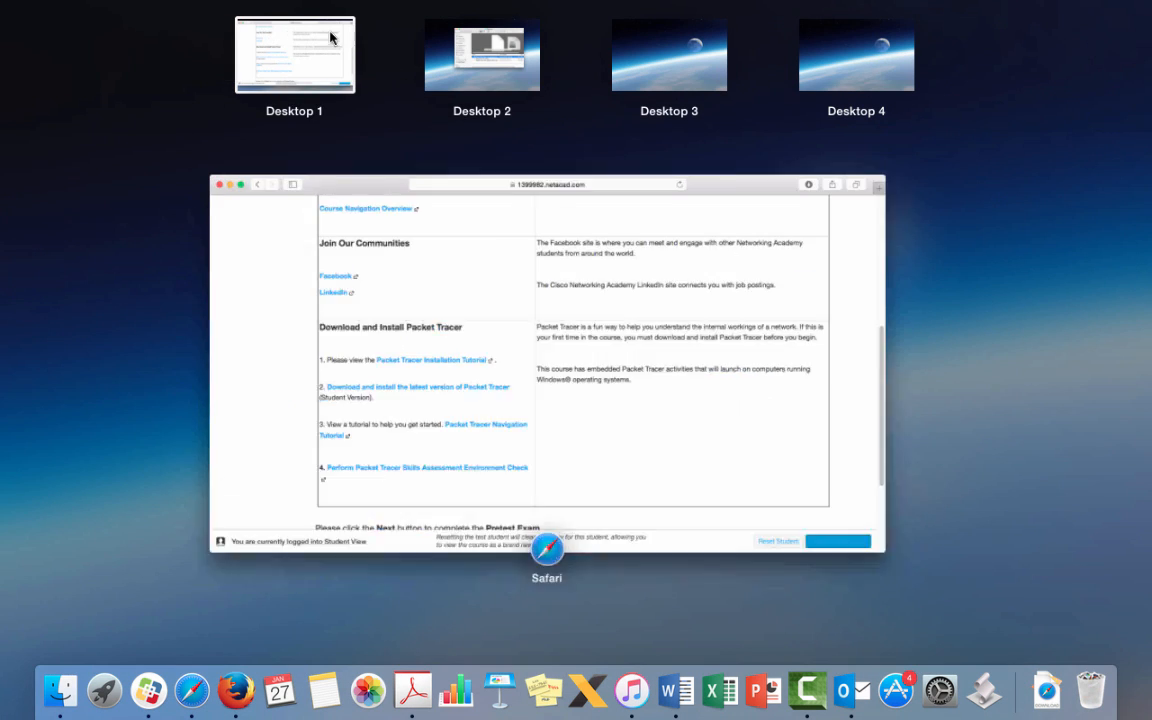
pyautogui.click(490, 61)
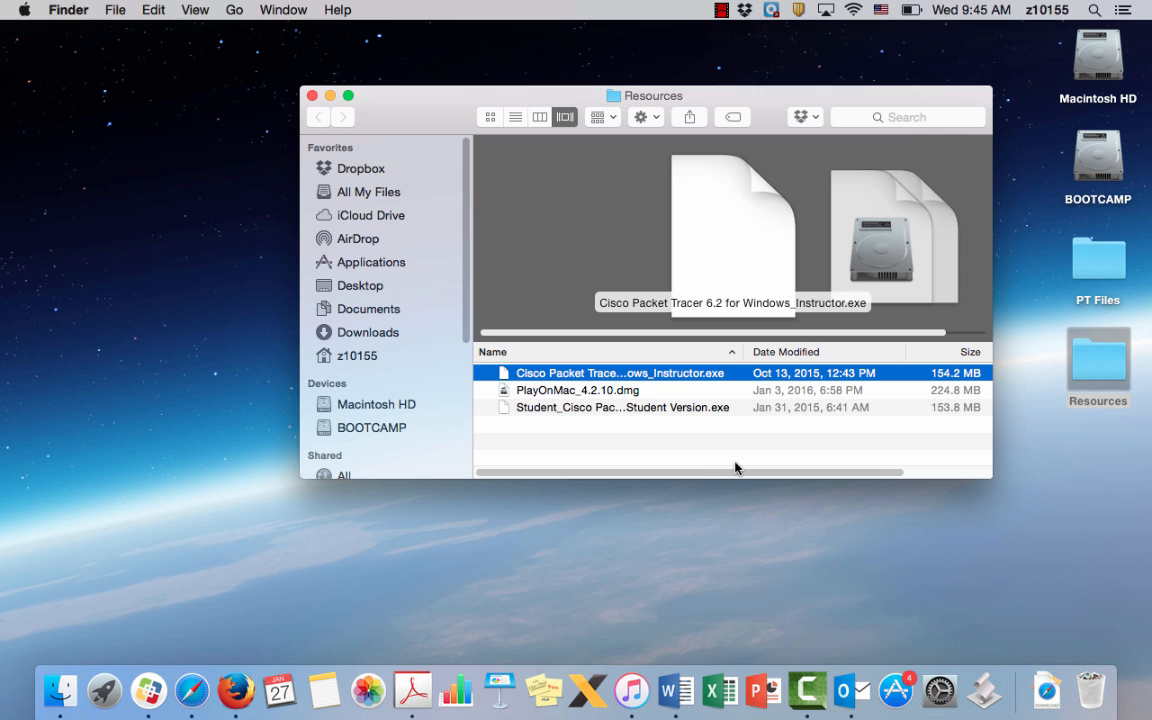
# Mount PlayOnMac_4.2.10.dmg, copy PlayOnMac into the Applications folder, and close the disk image window
pyautogui.click(624, 391)
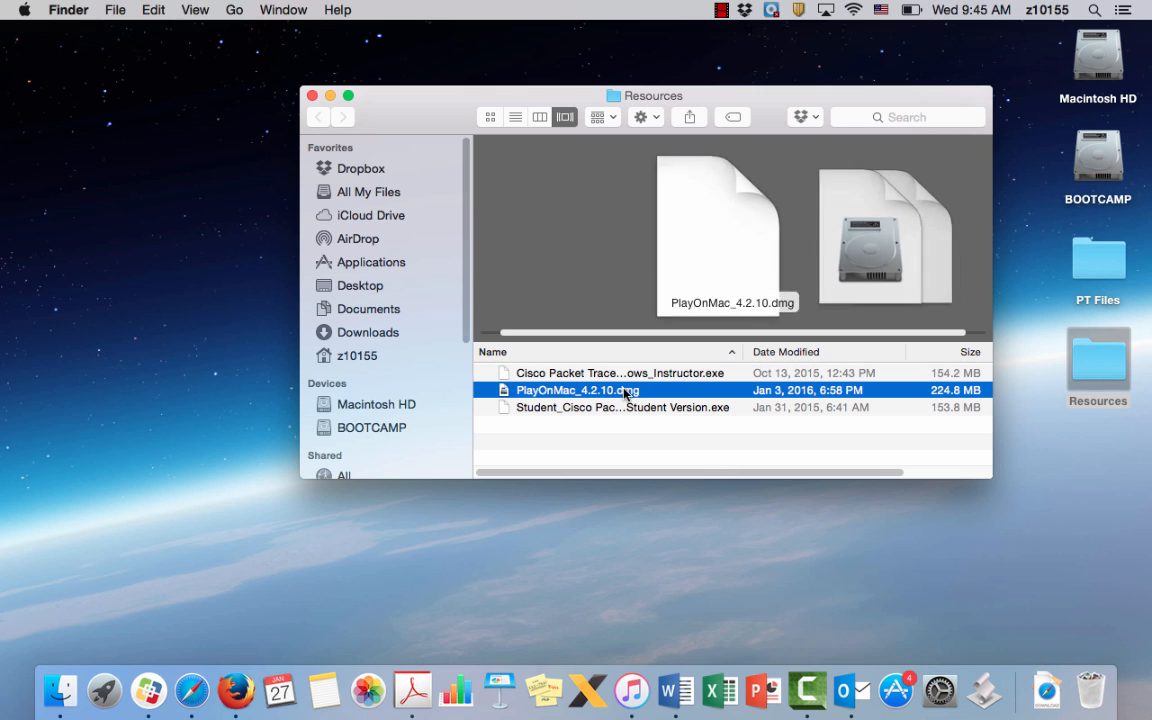
pyautogui.doubleClick(624, 391)
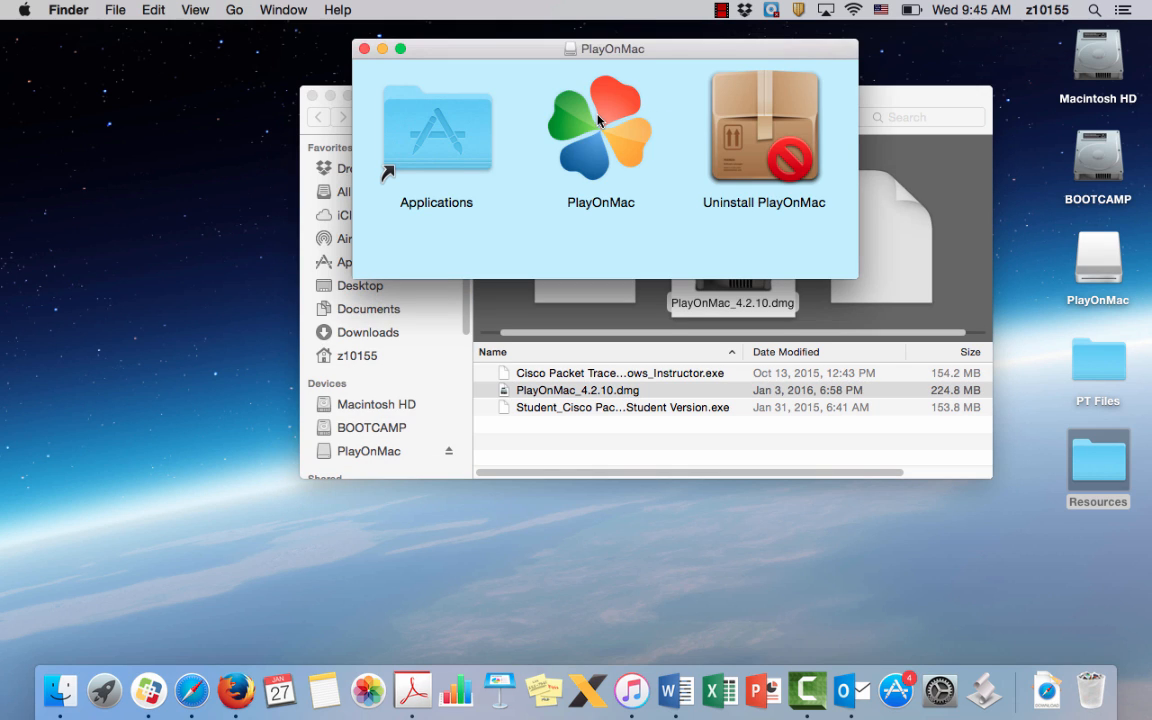
pyautogui.moveTo(598, 119); pyautogui.dragTo(452, 142)
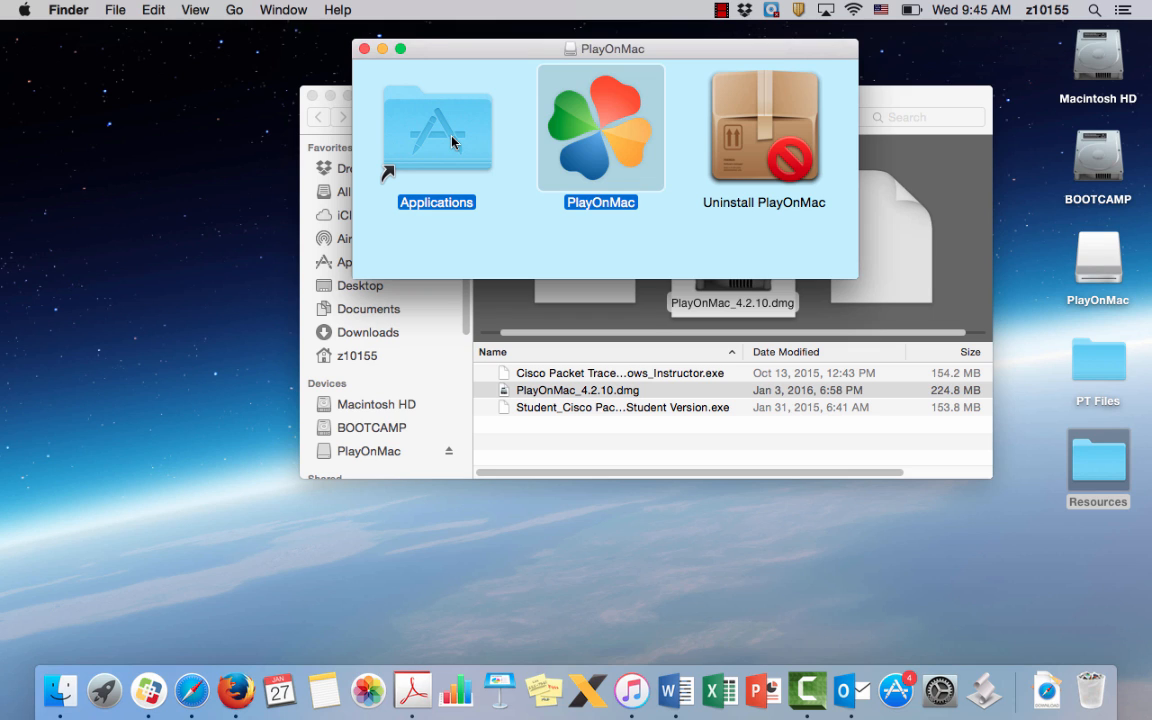
pyautogui.moveTo(452, 142); pyautogui.dragTo(452, 142)
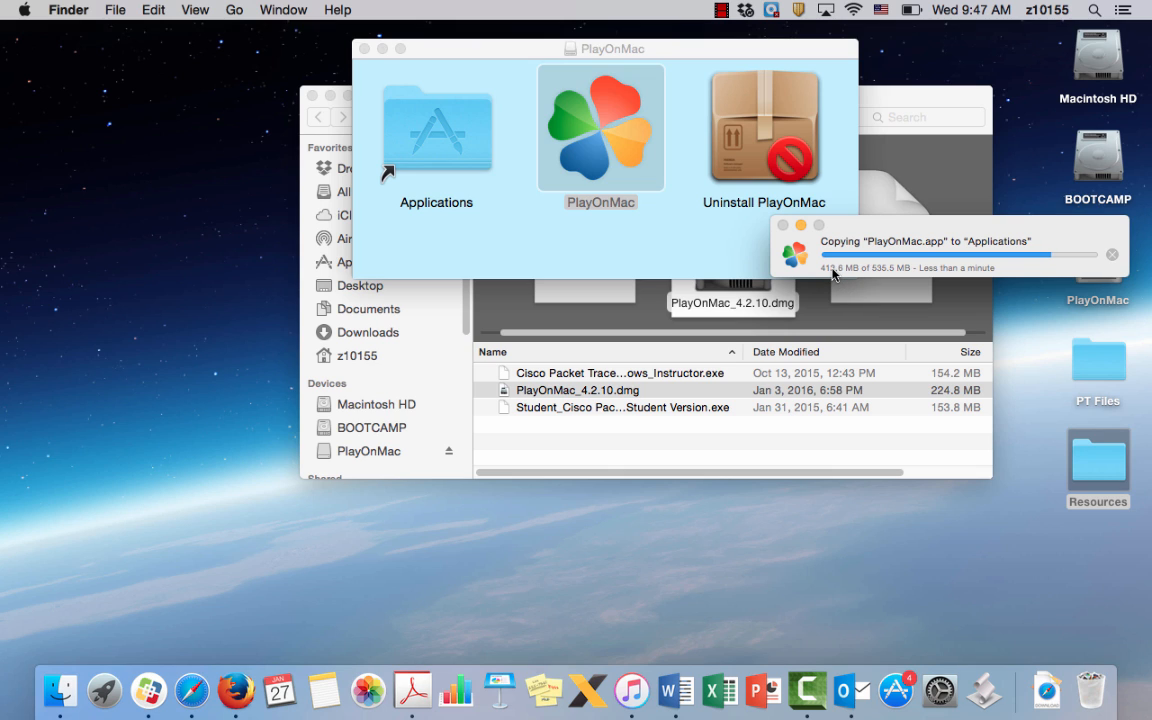
pyautogui.click(721, 11)
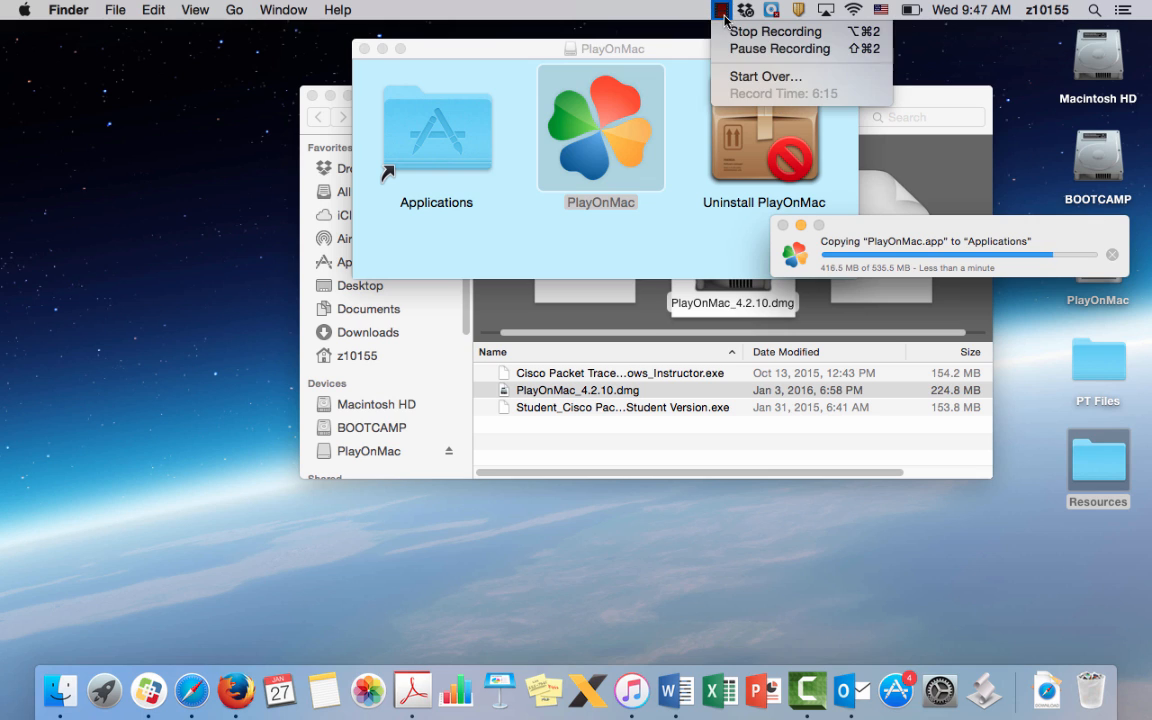
pyautogui.click(731, 39)
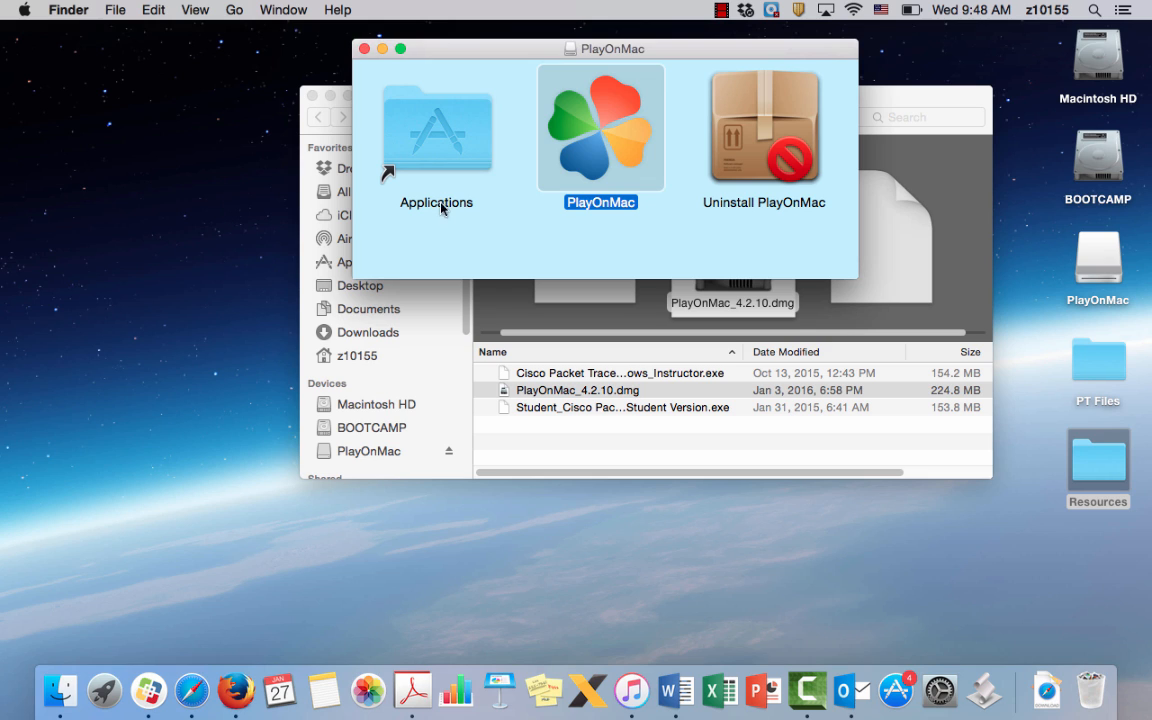
pyautogui.click(364, 48)
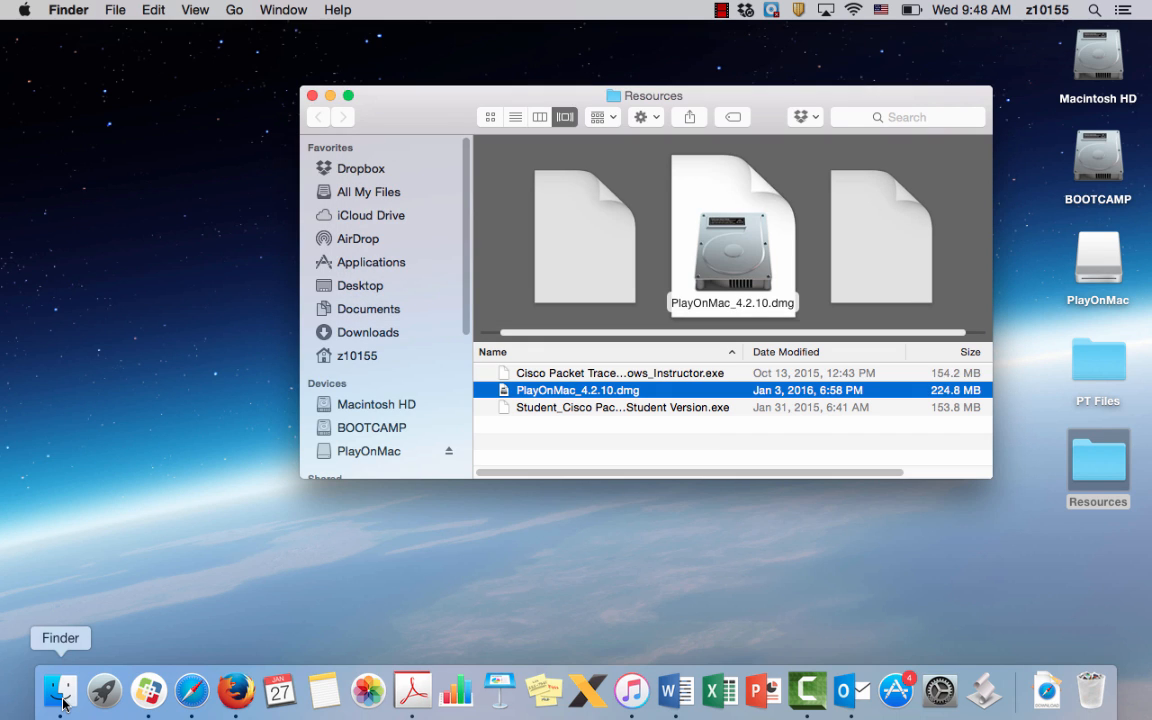
# Open a new Finder window on the Applications folder and locate PlayOnMac
pyautogui.click(110, 10)
pyautogui.click(445, 122)
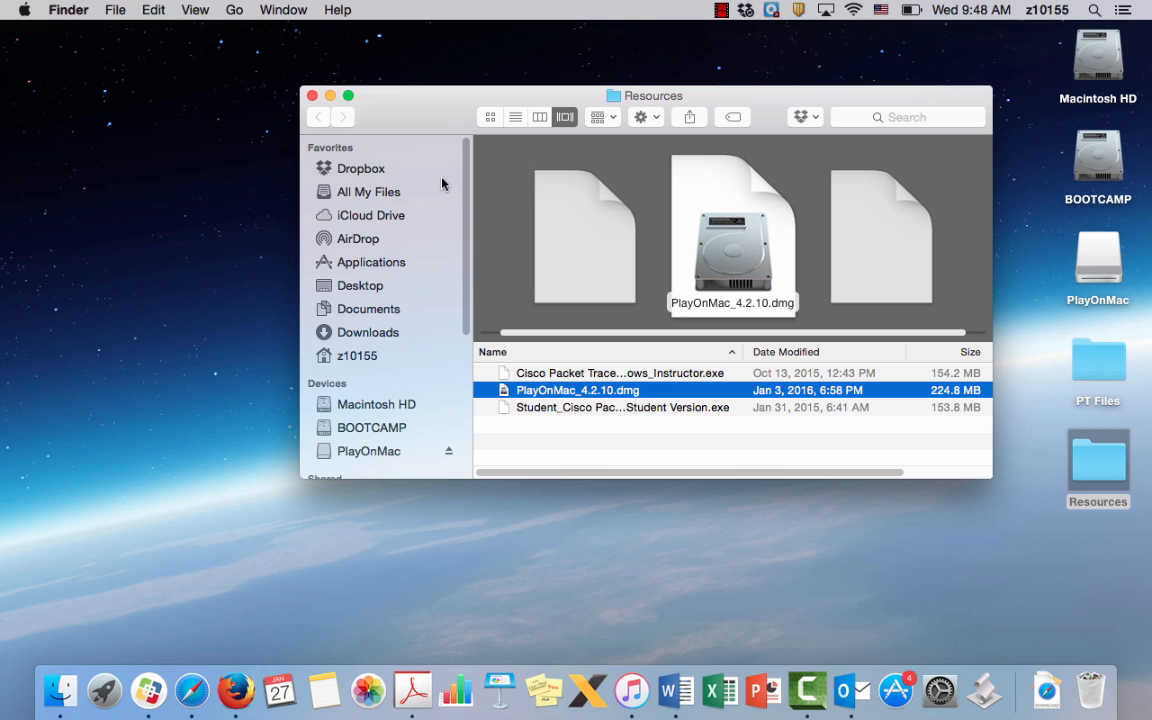
pyautogui.moveTo(437, 108); pyautogui.dragTo(523, 101)
pyautogui.click(112, 10)
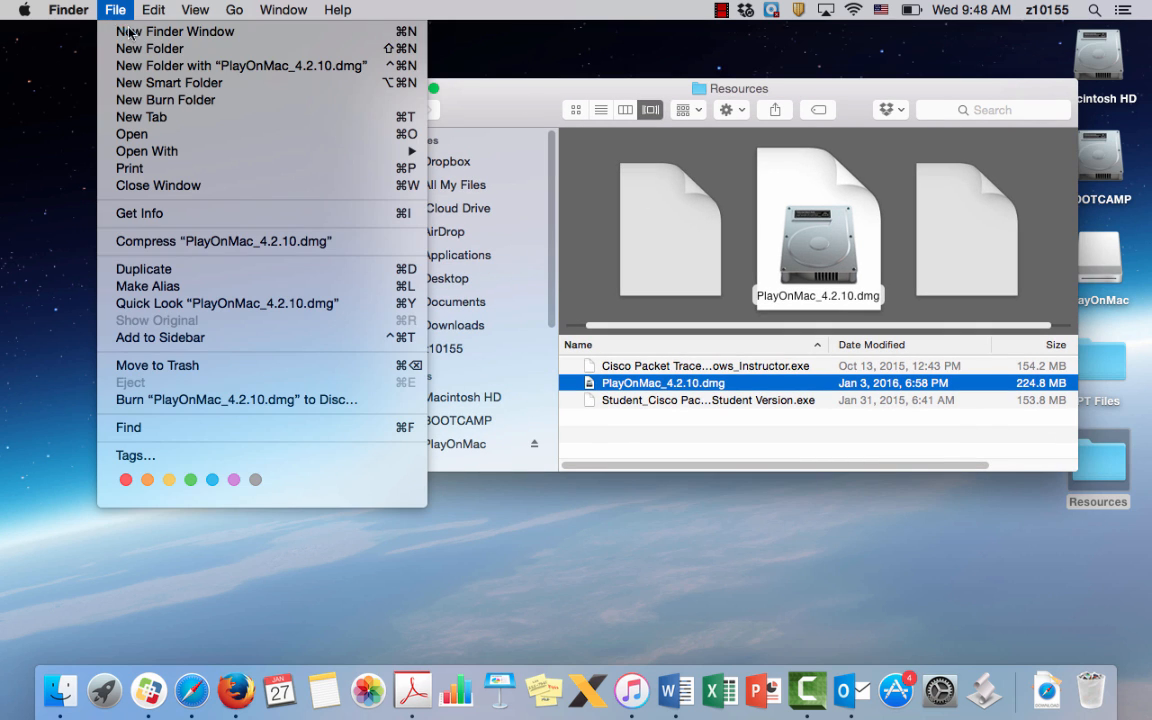
pyautogui.click(130, 33)
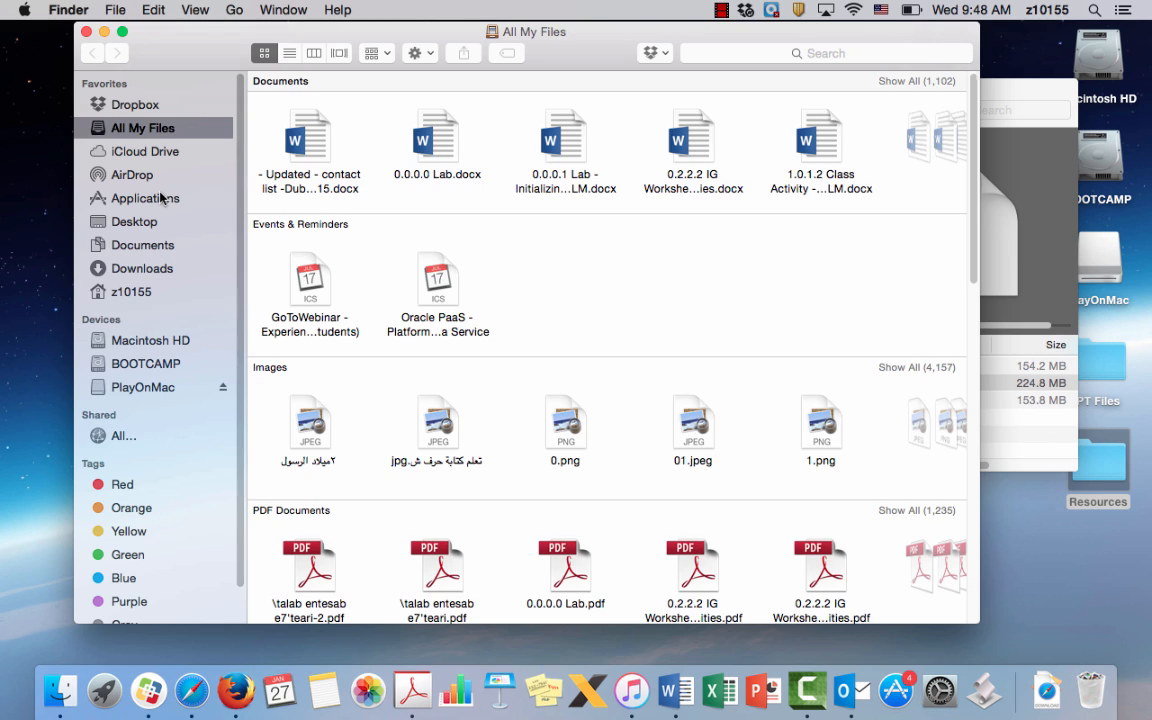
pyautogui.click(157, 197)
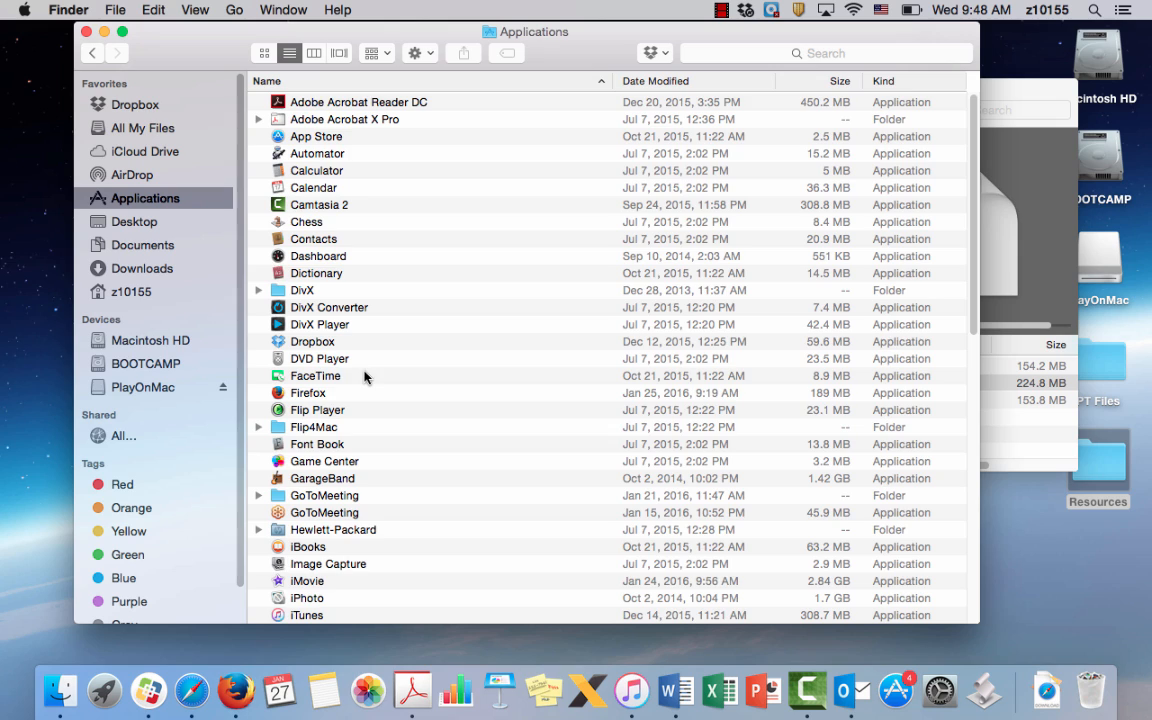
pyautogui.scroll(-5, 364, 376)
pyautogui.scroll(-6, 364, 376)
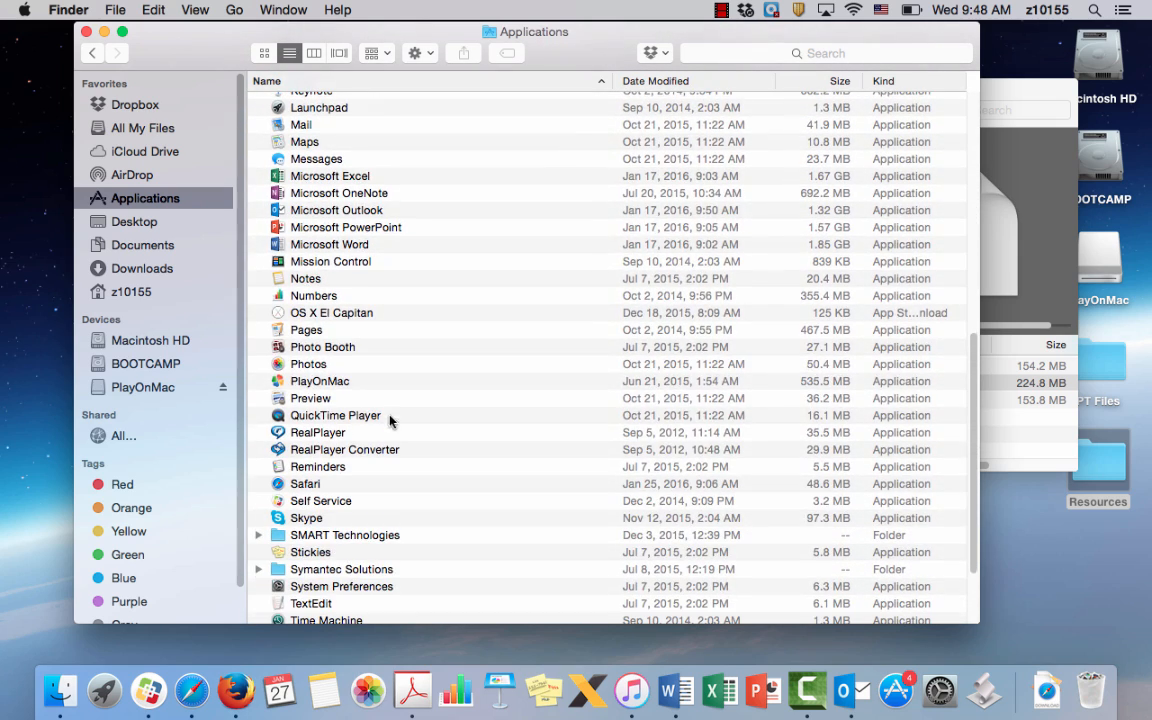
# Try to launch PlayOnMac directly from the Applications folder
pyautogui.click(330, 386)
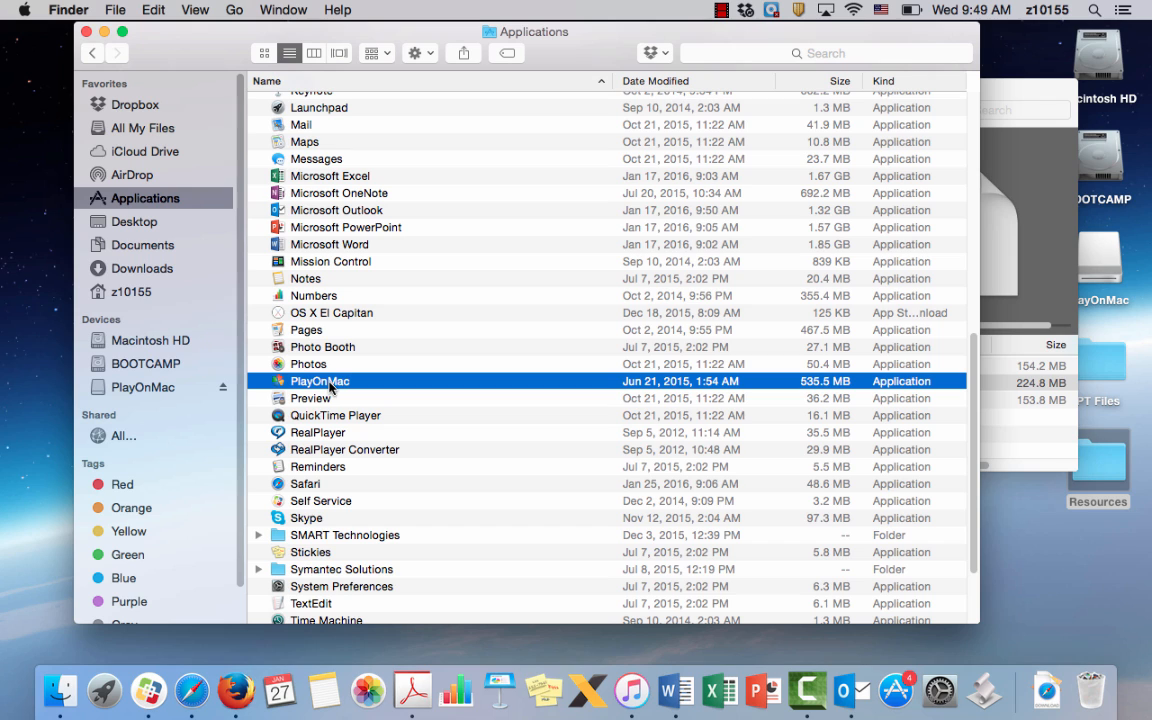
pyautogui.doubleClick(330, 386)
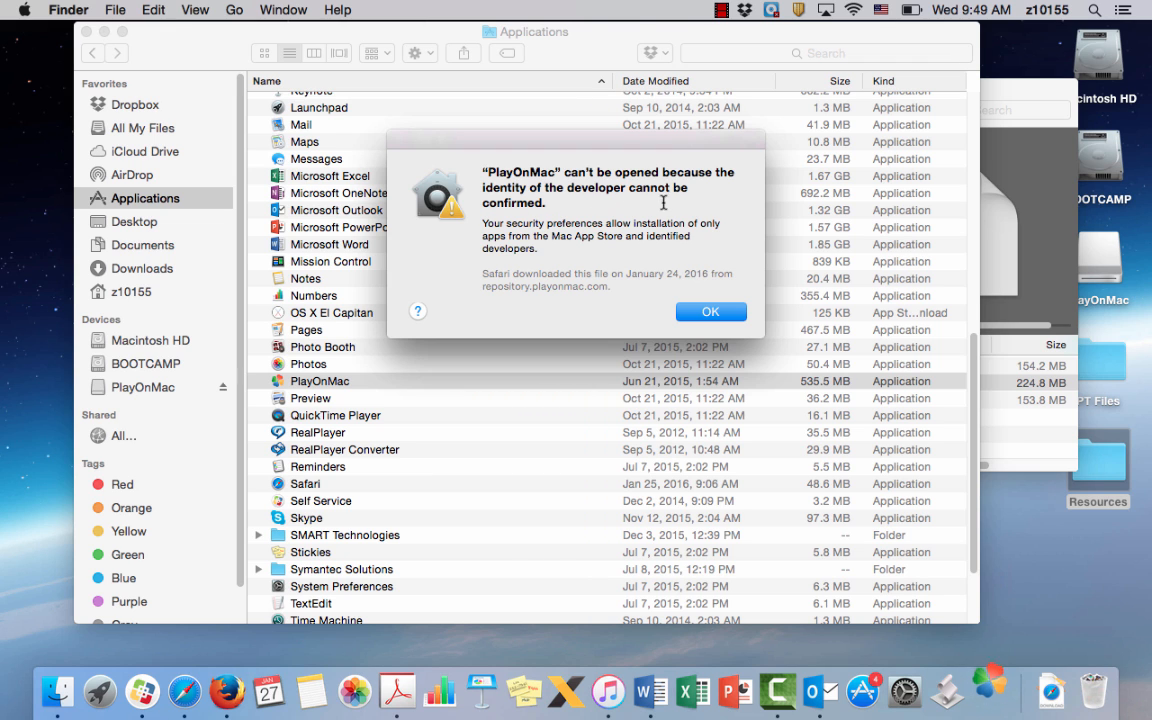
pyautogui.click(712, 311)
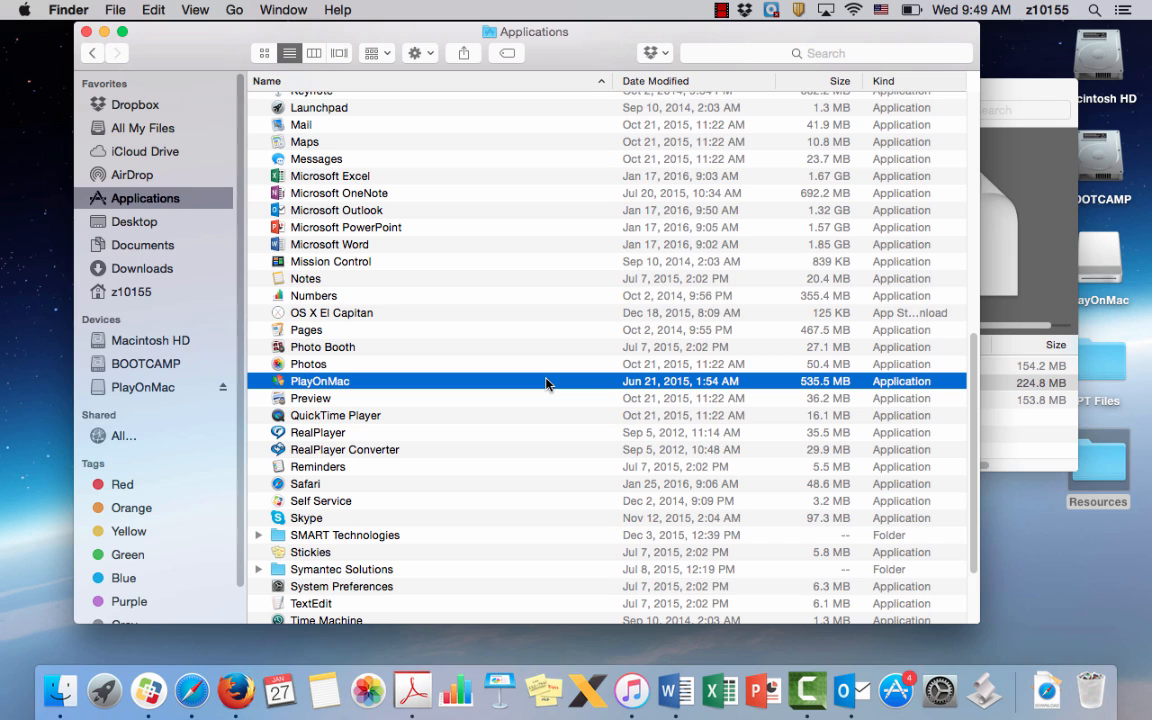
# Launch PlayOnMac with the explicit Open command, allowing the unidentified developer's app to run
pyautogui.rightClick(358, 382)
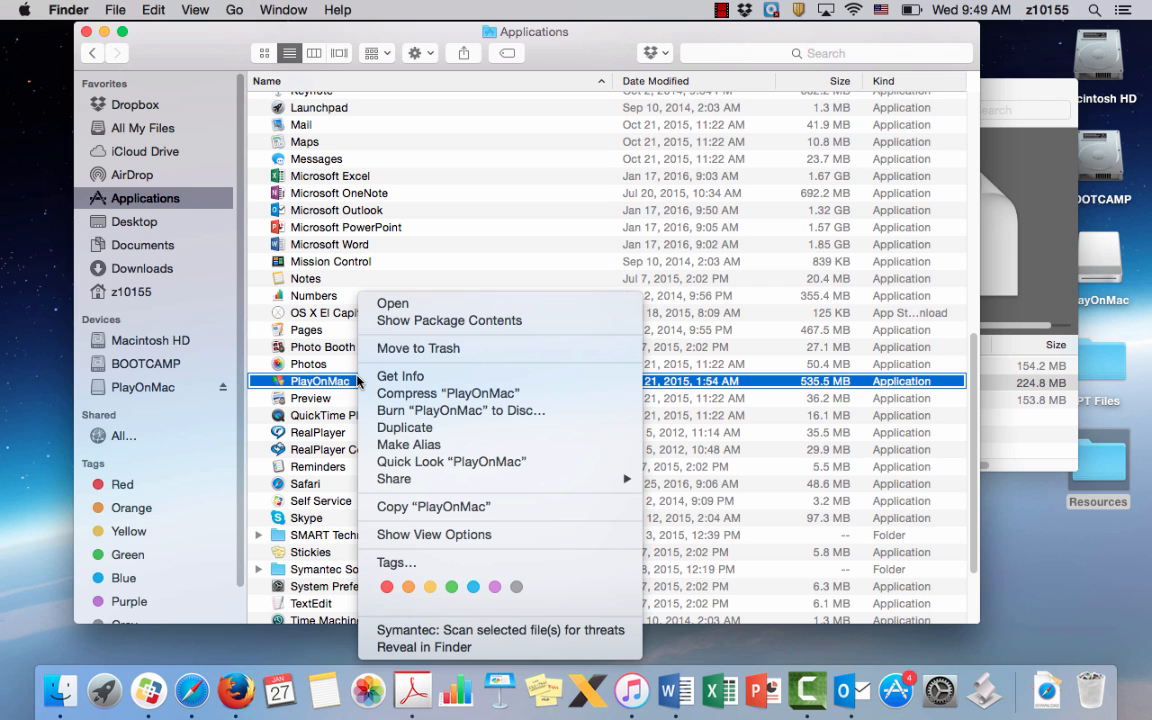
pyautogui.click(392, 303)
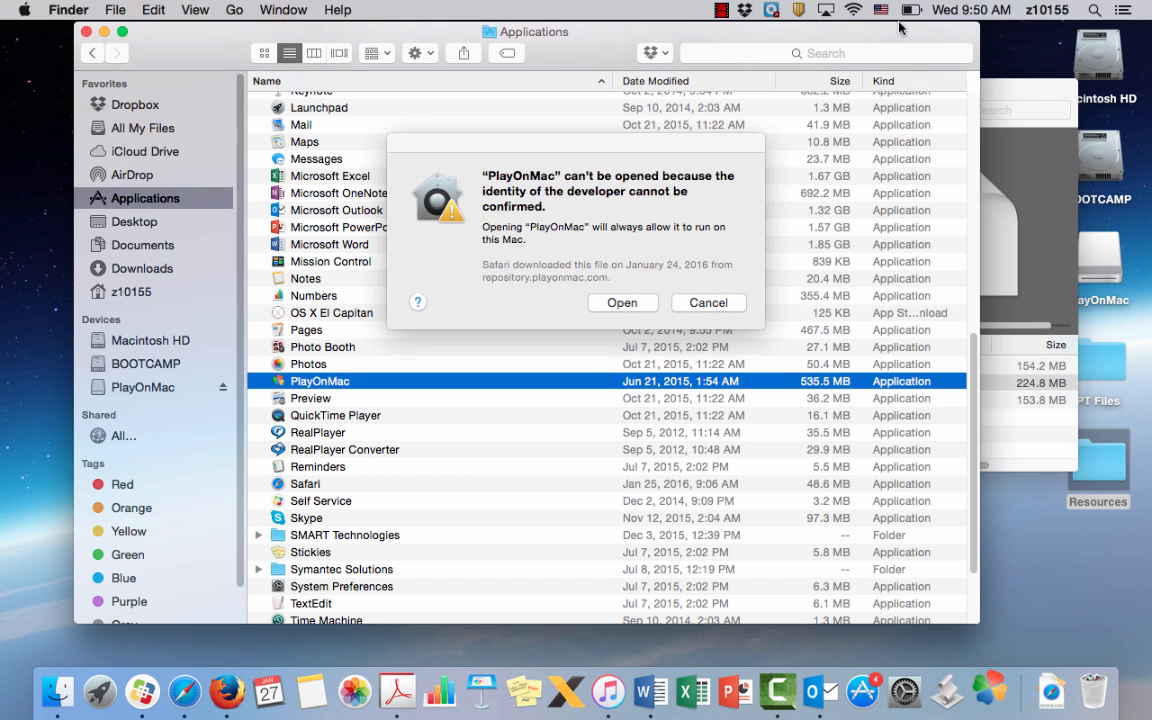
pyautogui.click(633, 304)
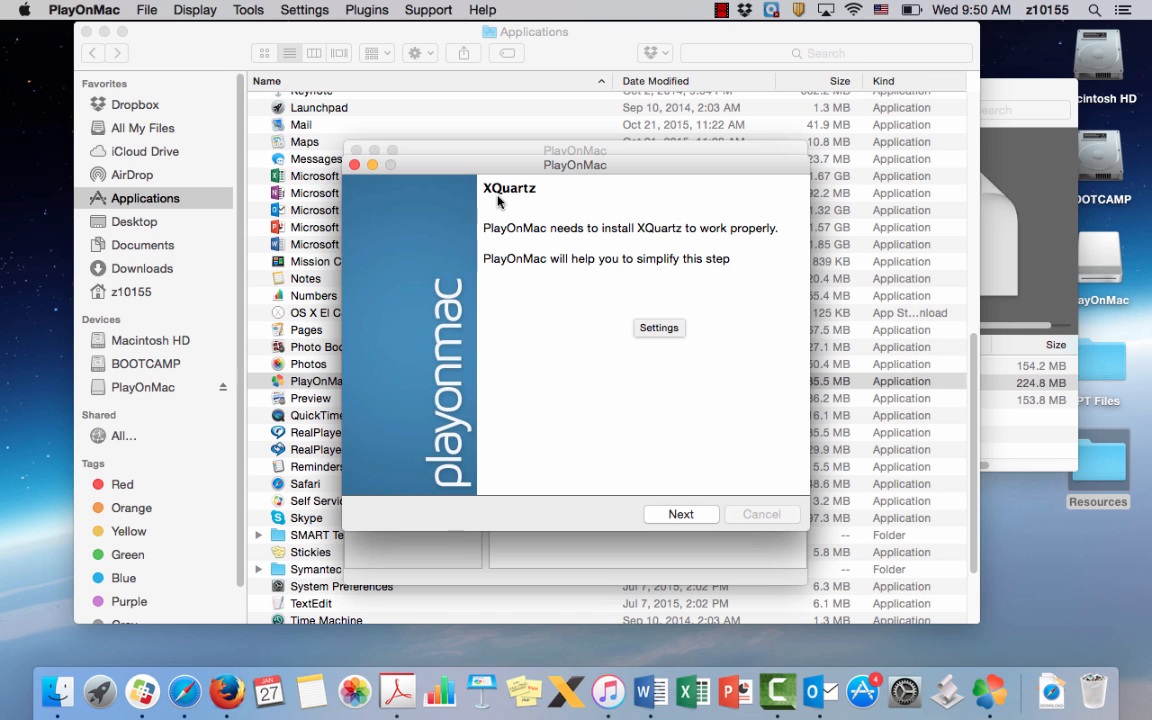
# Have the PlayOnMac setup wizard download XQuartz automatically
pyautogui.click(708, 513)
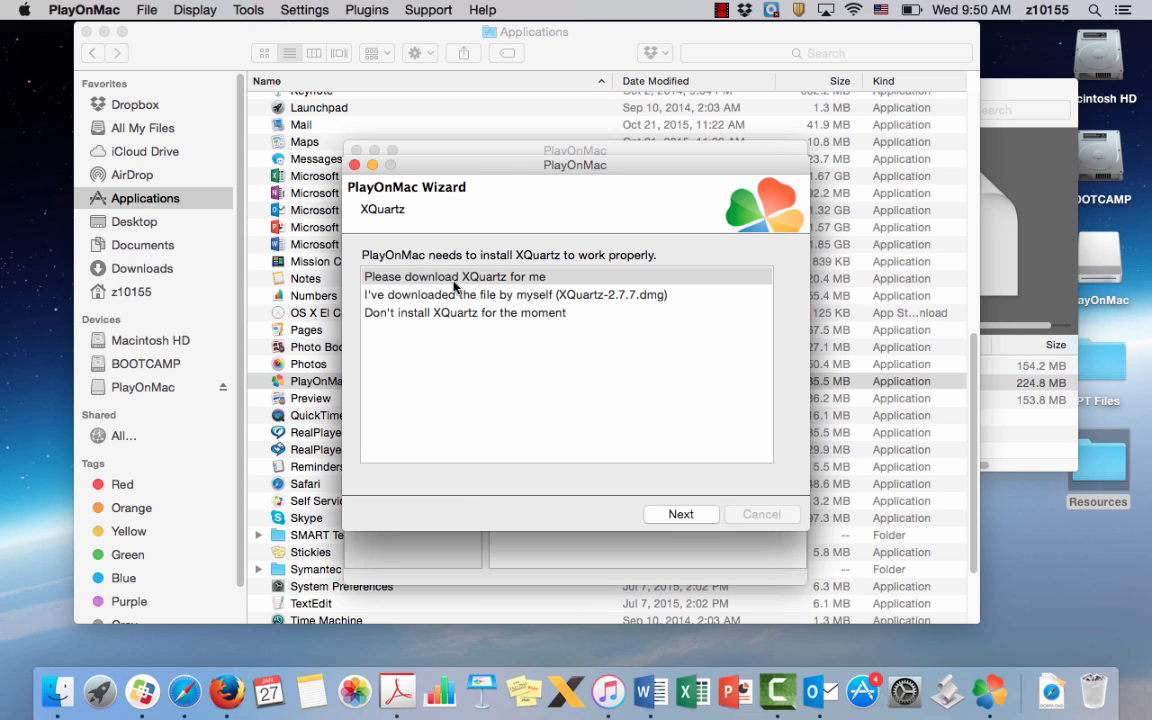
pyautogui.click(455, 280)
pyautogui.click(684, 515)
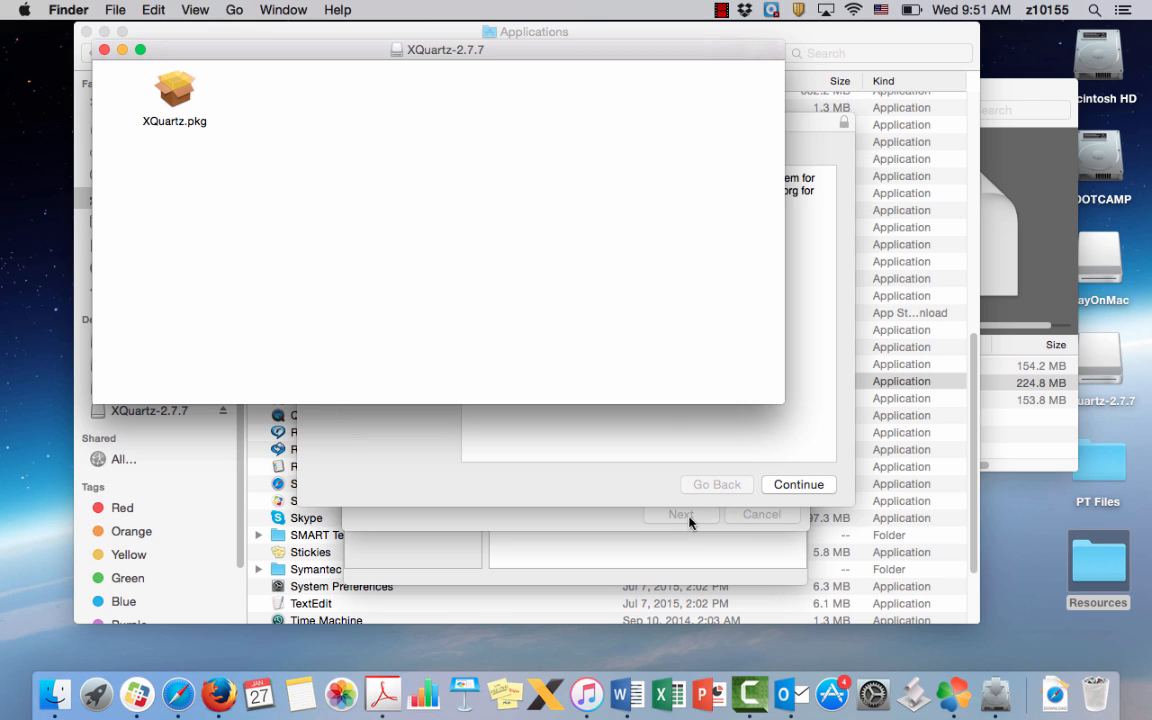
# Run XQuartz.pkg, pass the introduction and read-me pages, and agree to the software license
pyautogui.doubleClick(172, 91)
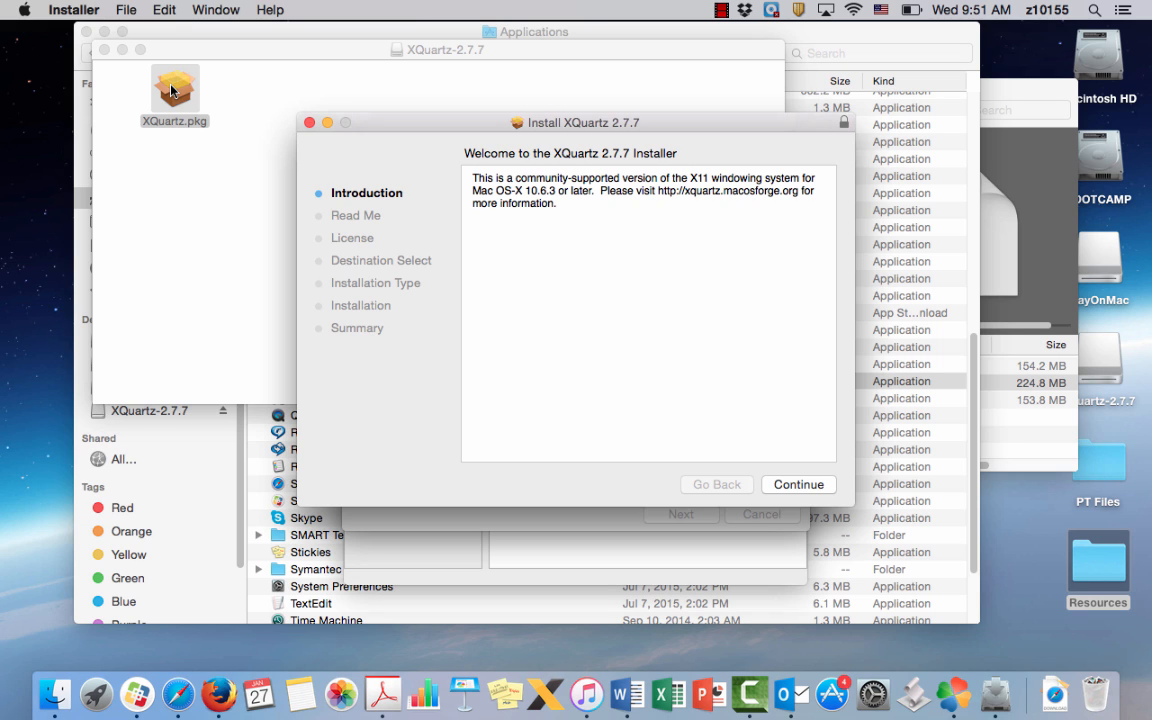
pyautogui.click(798, 485)
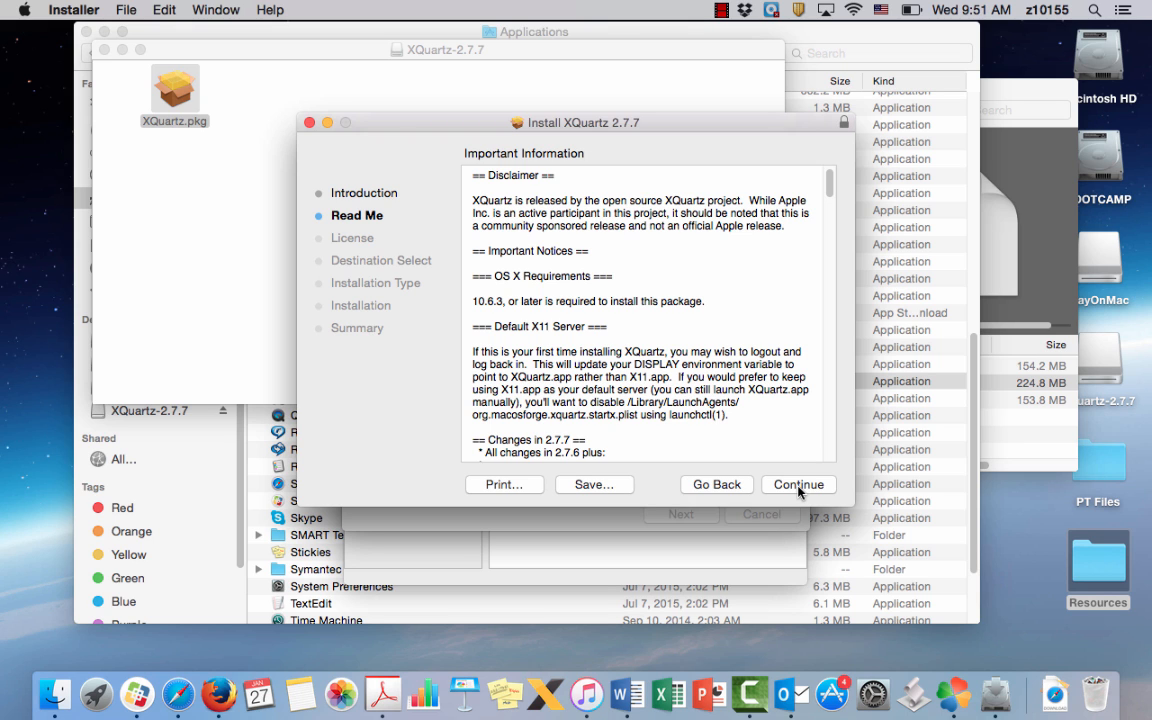
pyautogui.click(798, 485)
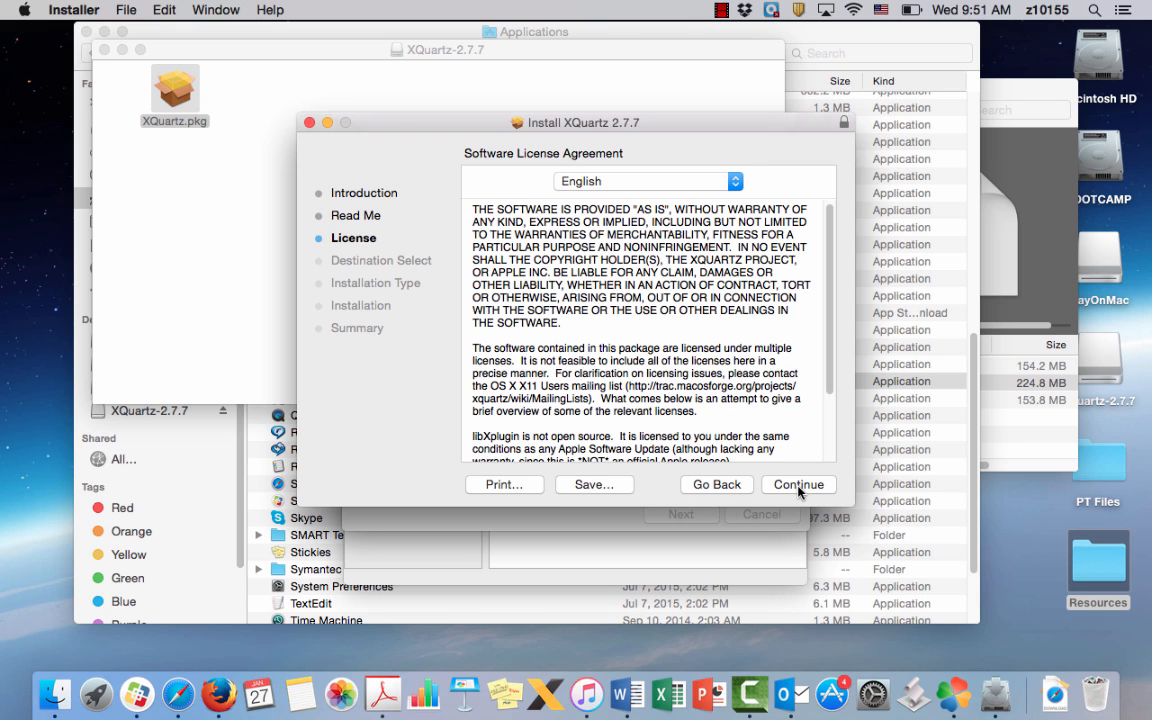
pyautogui.click(799, 486)
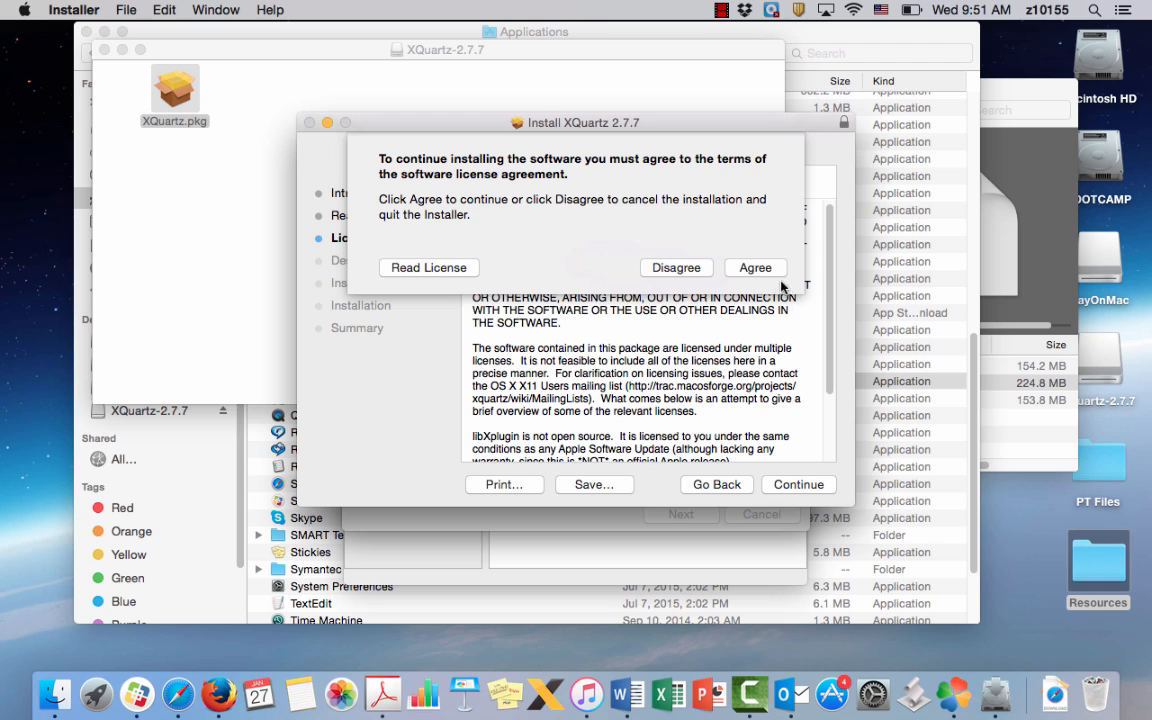
pyautogui.press('Return')
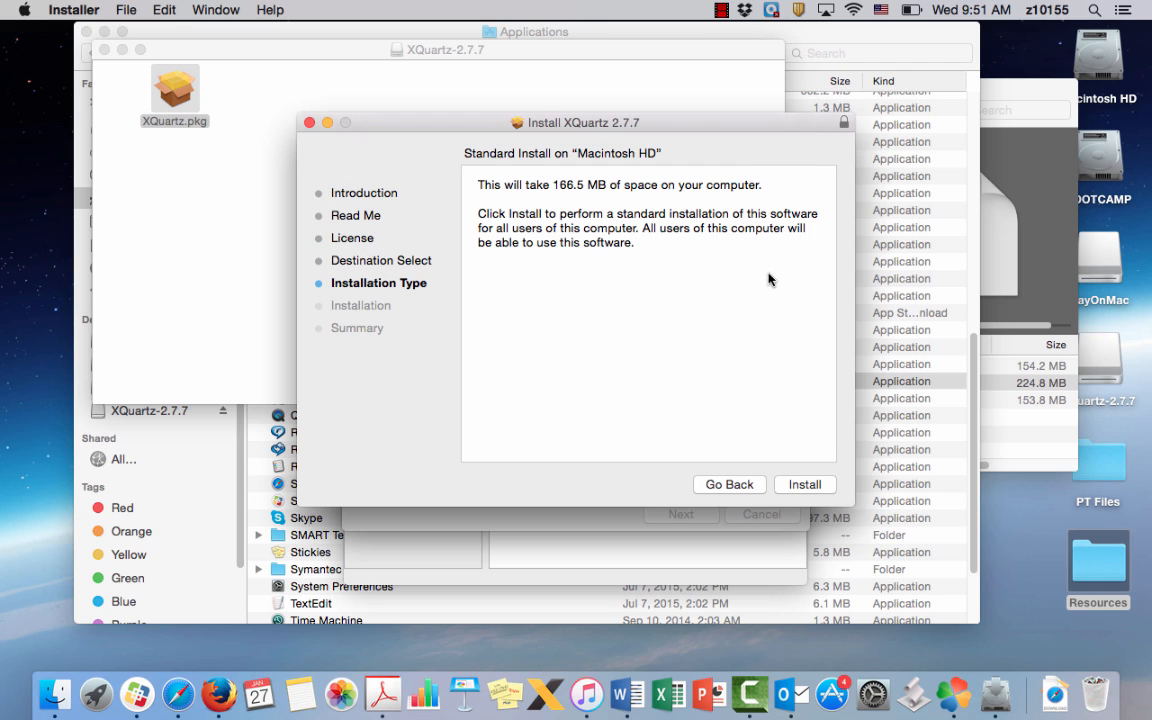
# Start the standard XQuartz installation on Macintosh HD and authorize it with the account password
pyautogui.click(800, 485)
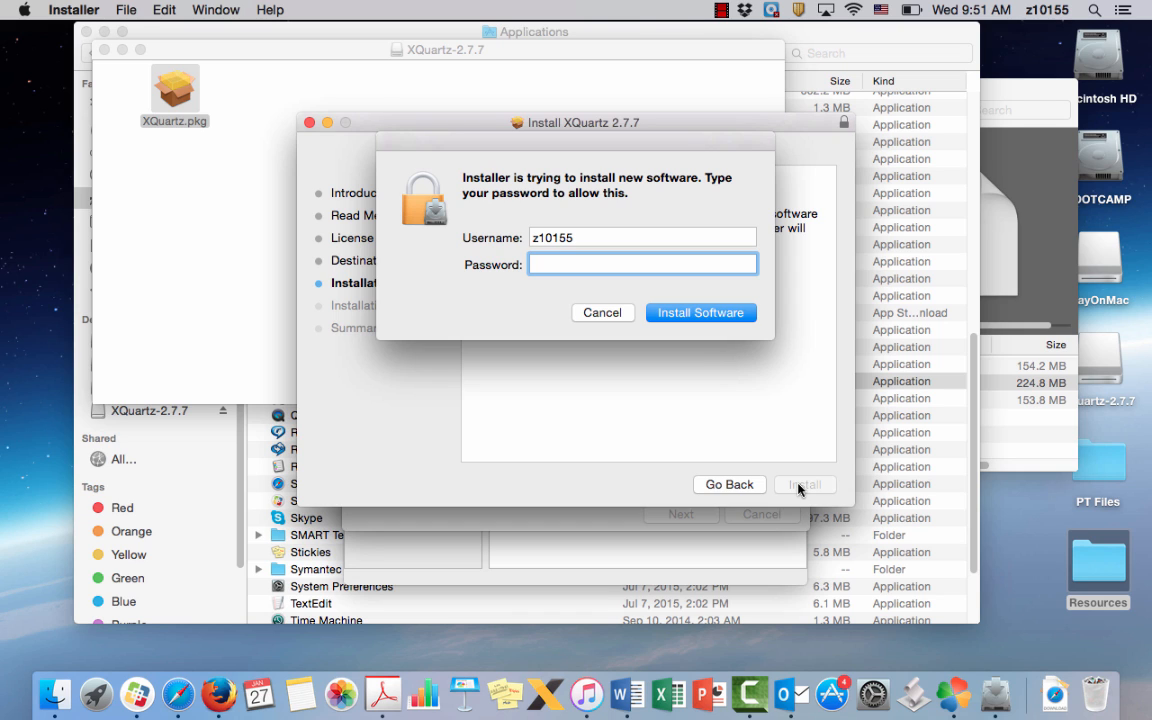
pyautogui.write('••••••••••••••')
pyautogui.click(719, 315)
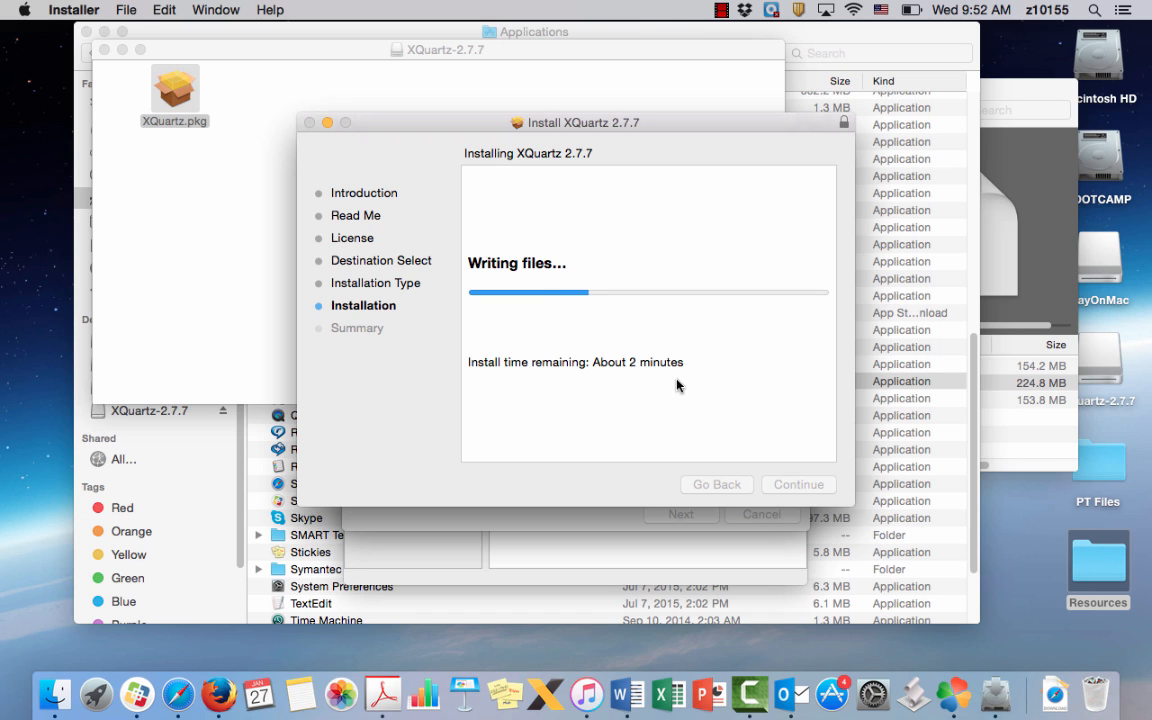
pyautogui.click(723, 11)
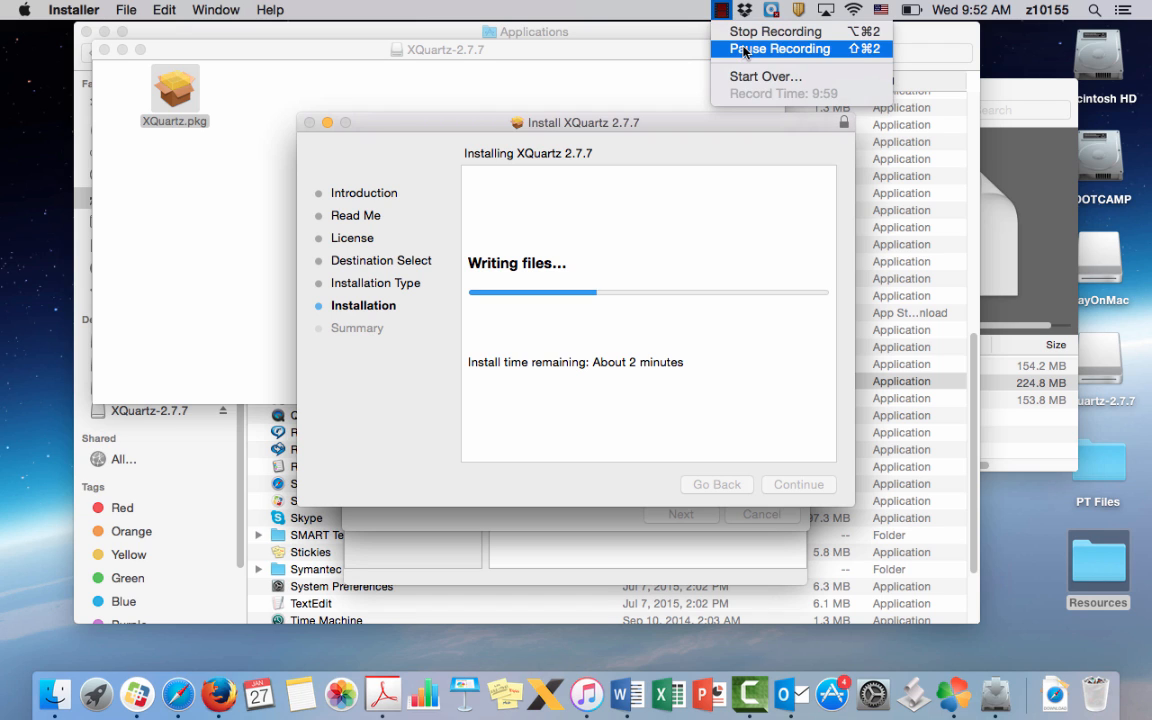
pyautogui.click(744, 50)
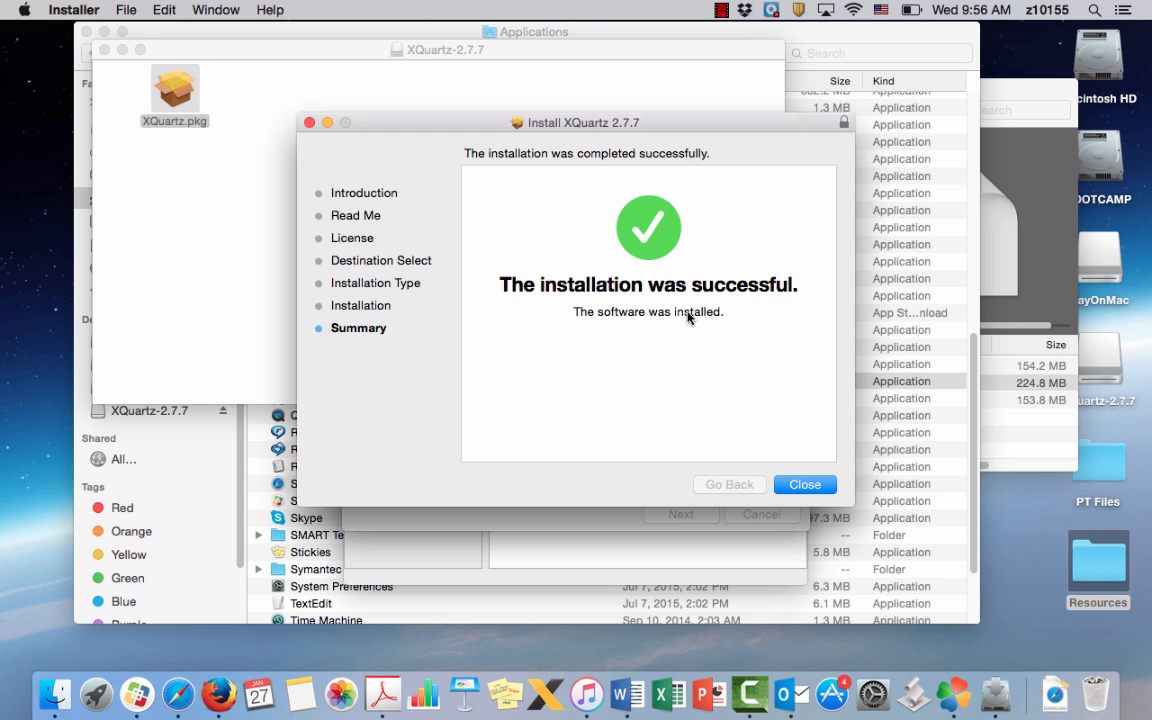
# Close the finished XQuartz installer and complete the PlayOnMac setup wizard
pyautogui.click(805, 484)
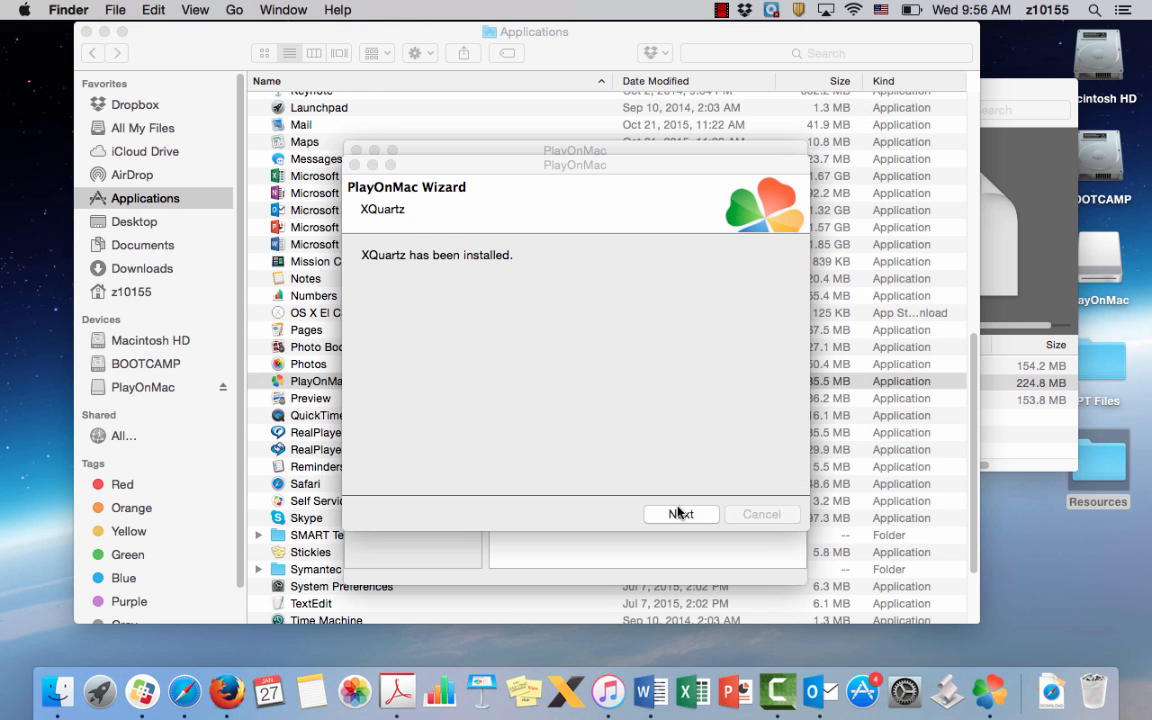
pyautogui.click(679, 515)
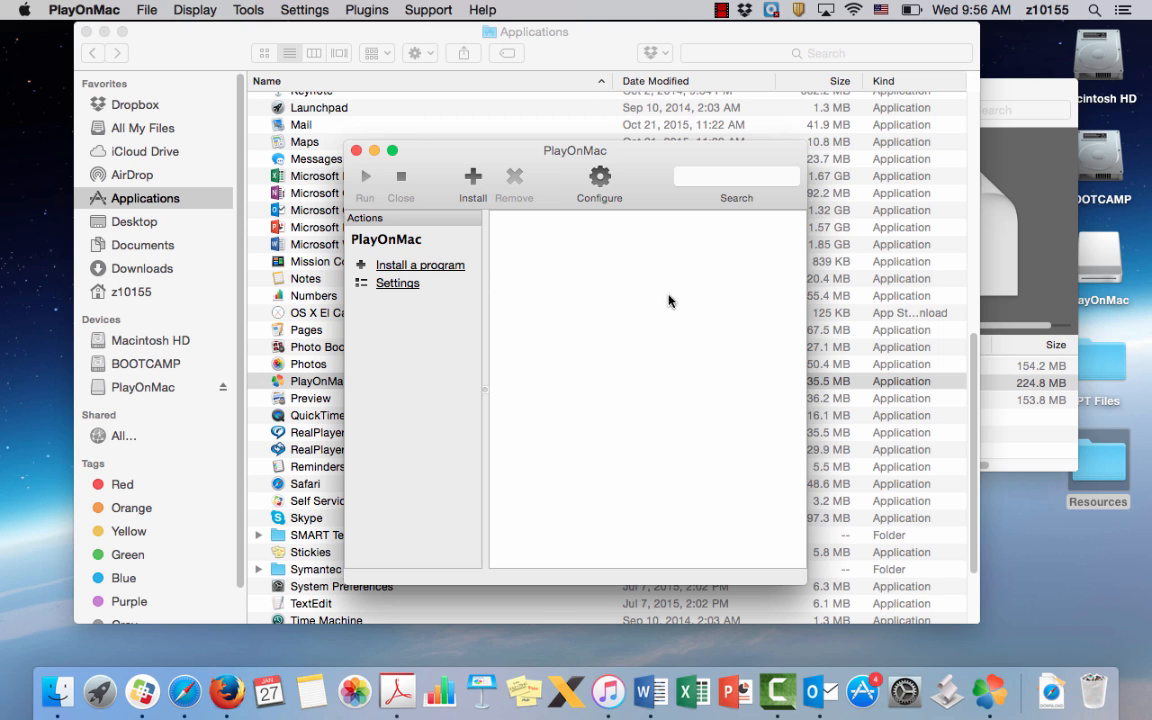
# Quit PlayOnMac and close the Resources and Applications folder windows
pyautogui.click(356, 151)
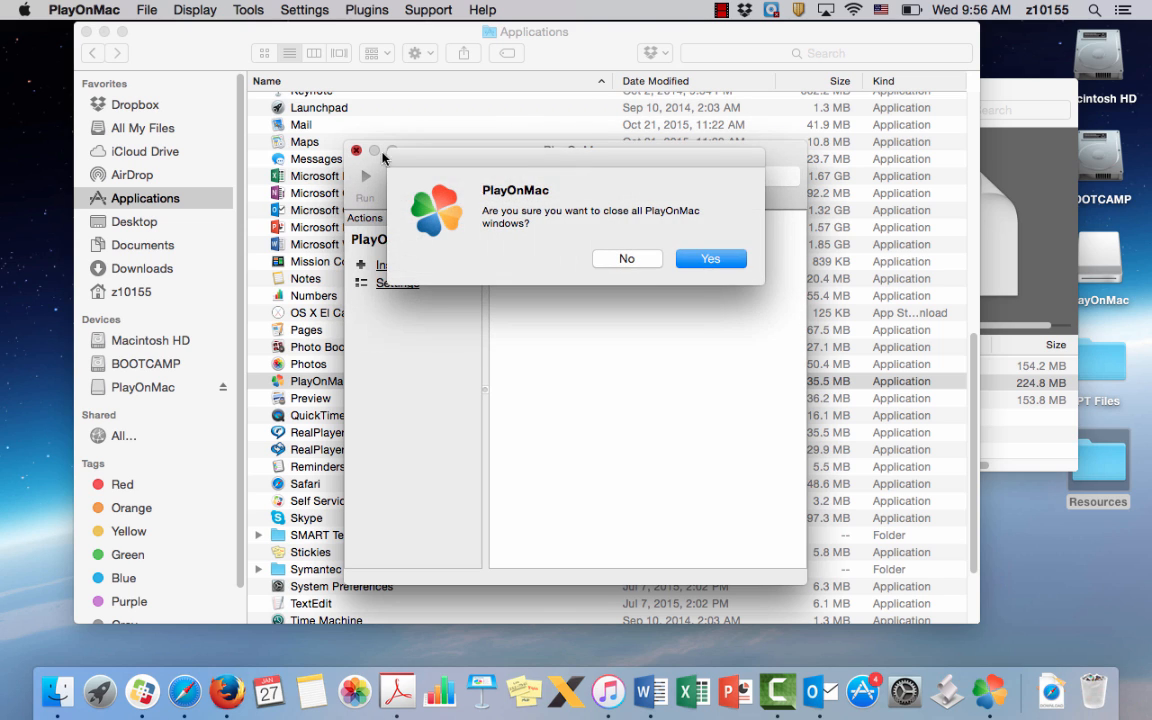
pyautogui.click(706, 259)
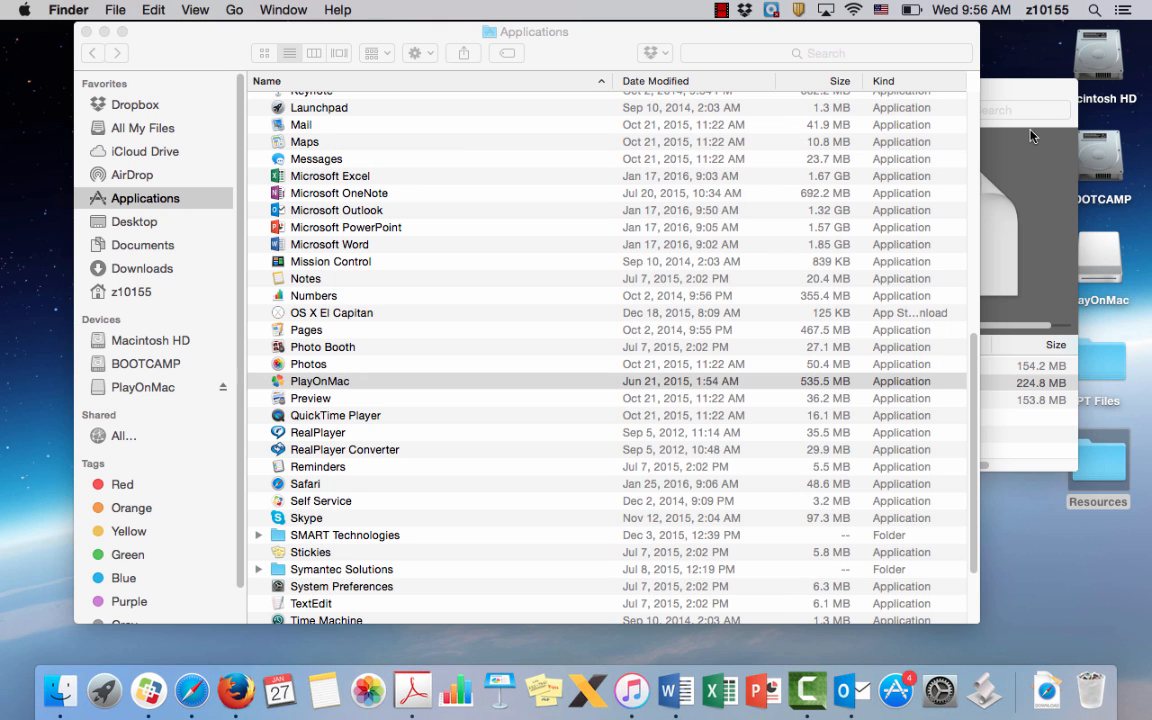
pyautogui.click(1029, 95)
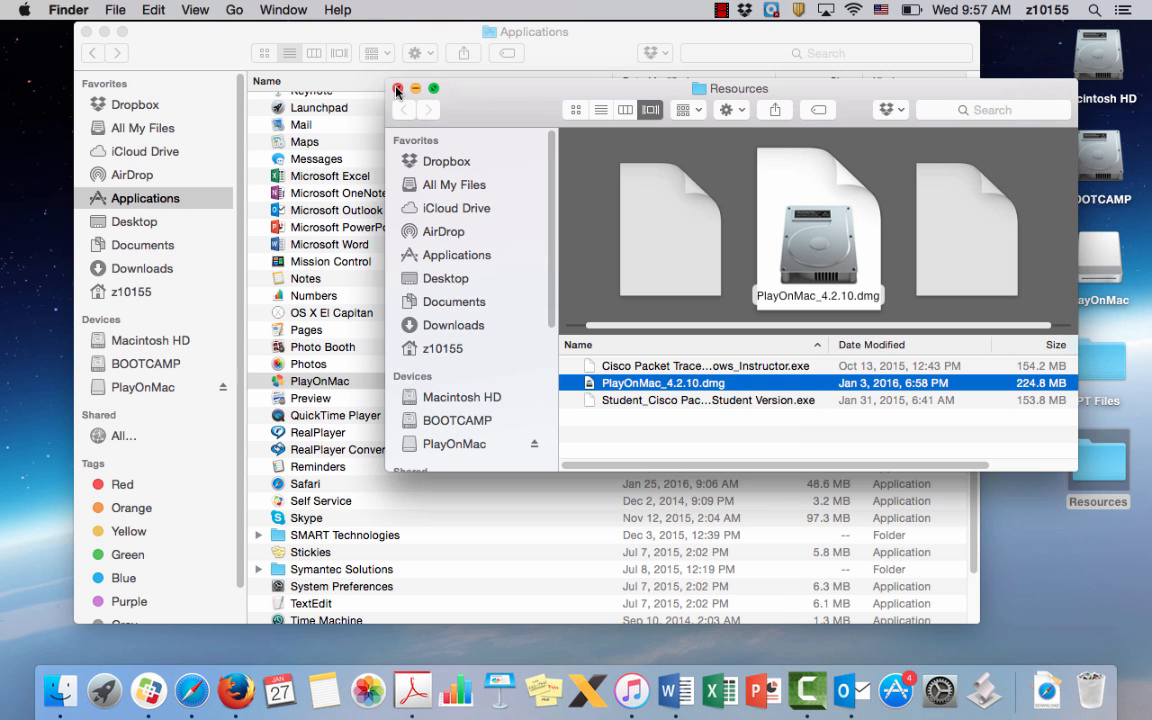
pyautogui.click(392, 81)
pyautogui.click(86, 32)
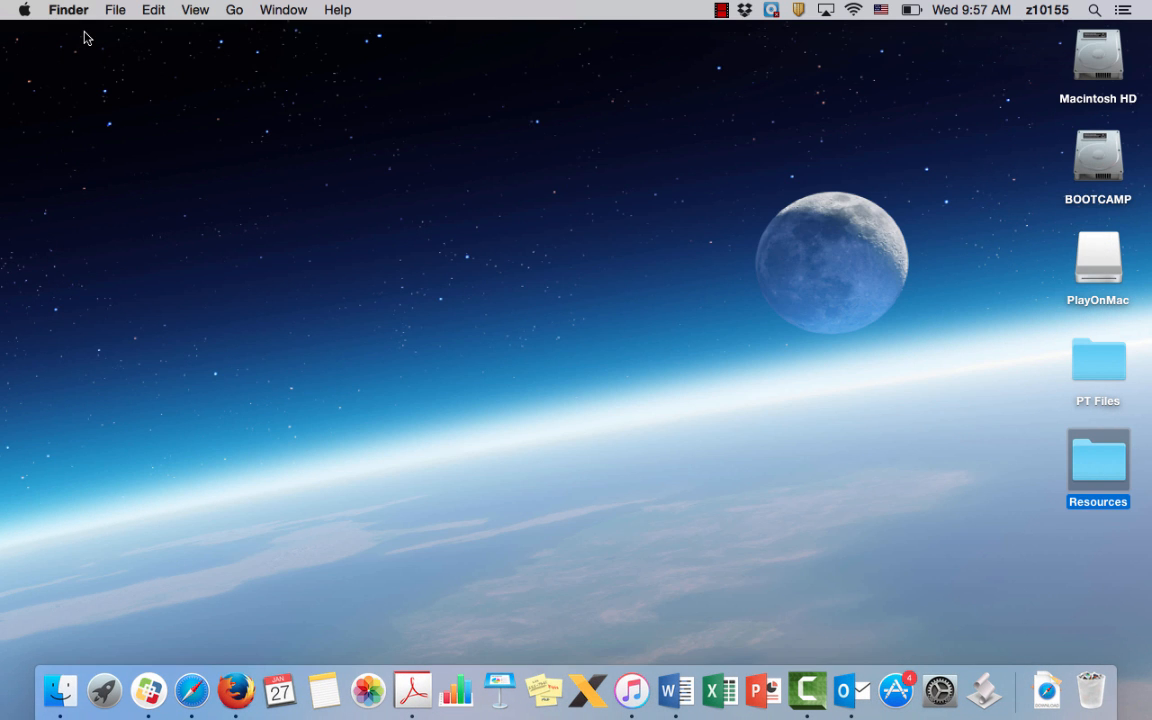
# Add PlayOnMac from the Applications folder to the Dock
pyautogui.click(60, 701)
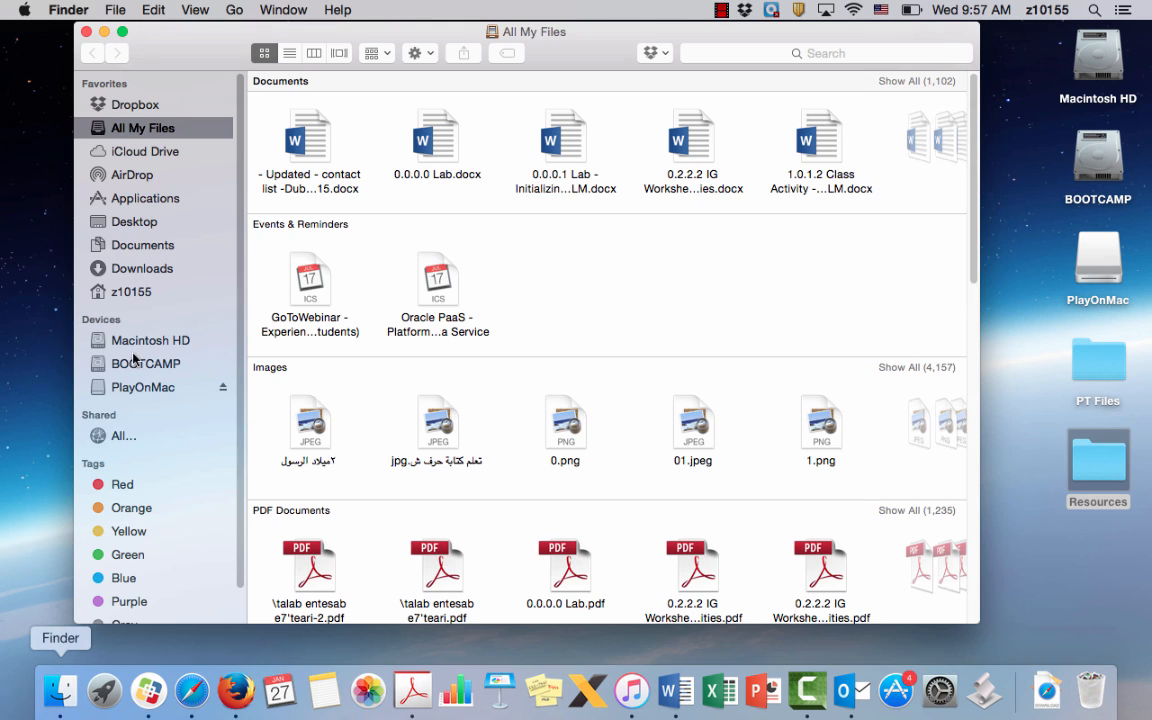
pyautogui.click(162, 200)
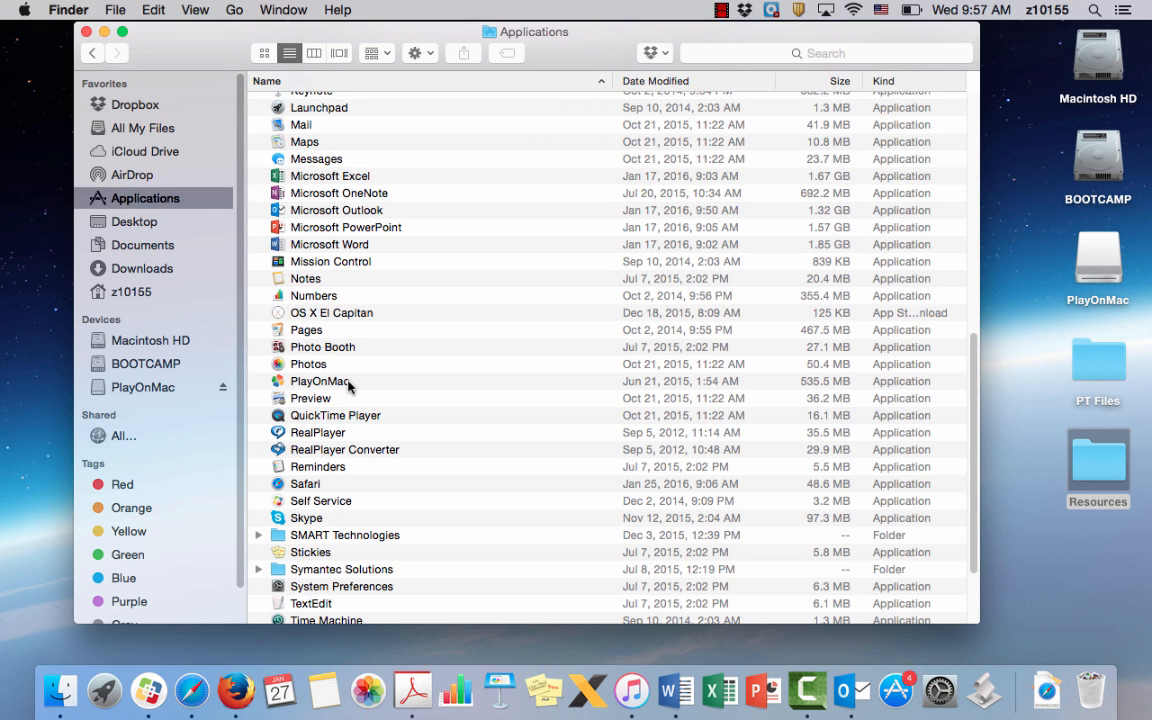
pyautogui.scroll(-5, 348, 386)
pyautogui.scroll(2, 348, 386)
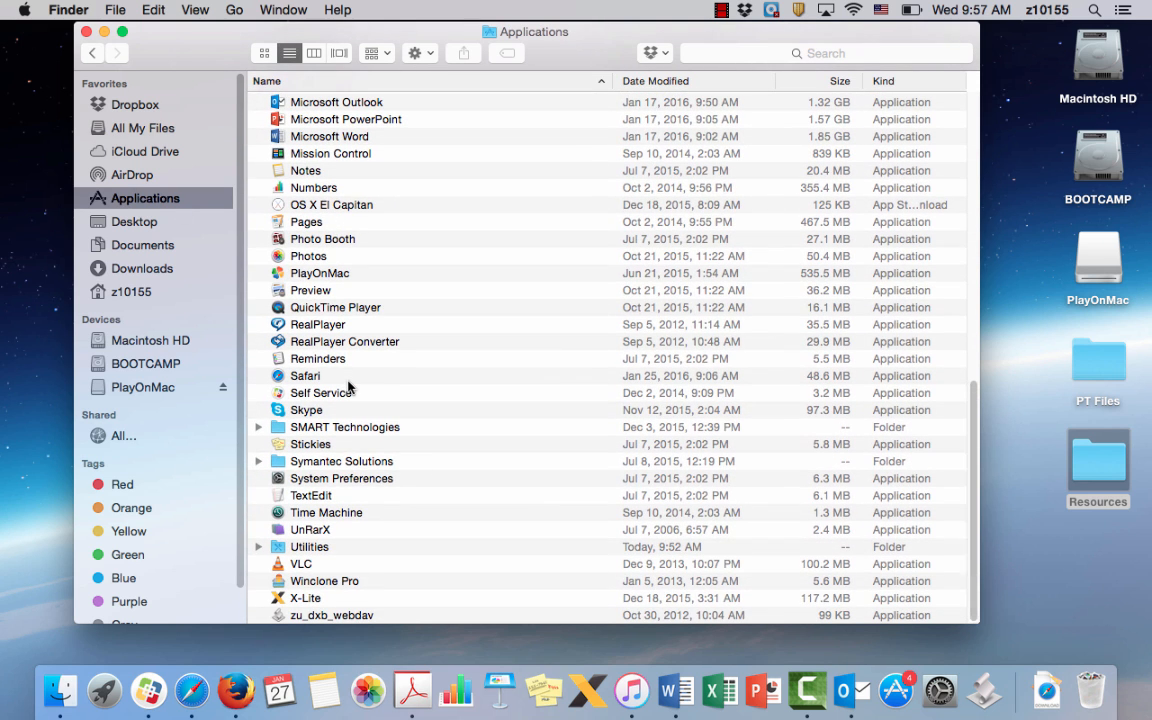
pyautogui.click(346, 274)
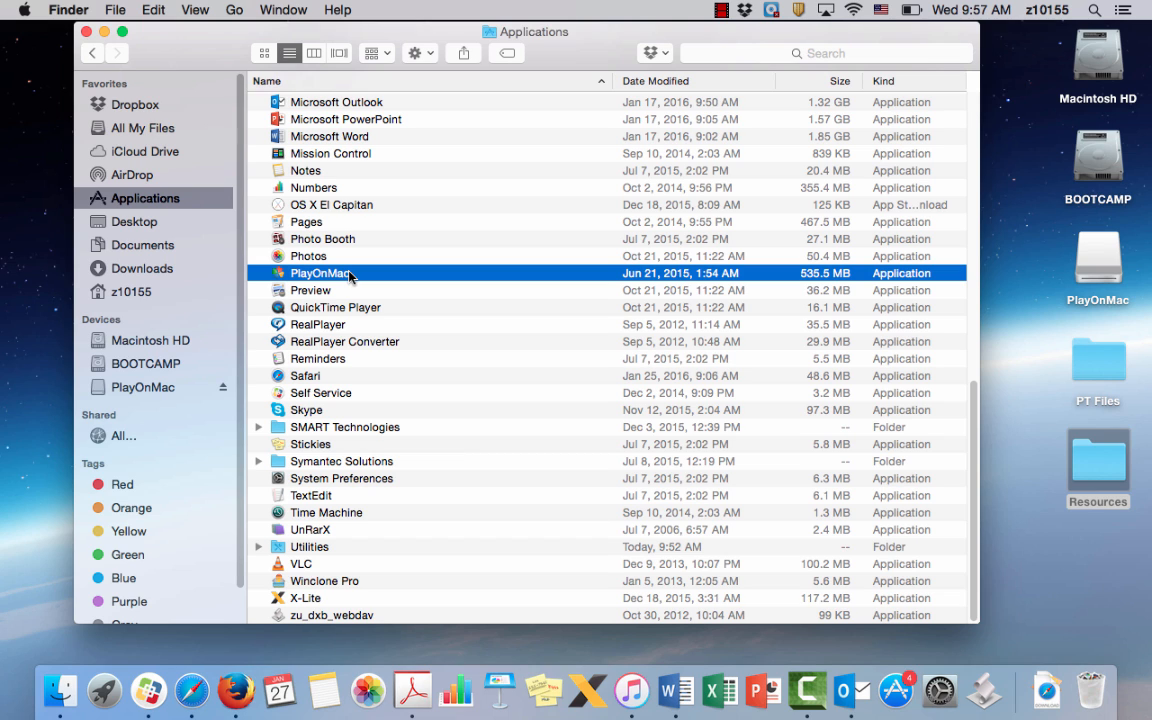
pyautogui.moveTo(349, 276); pyautogui.dragTo(643, 702)
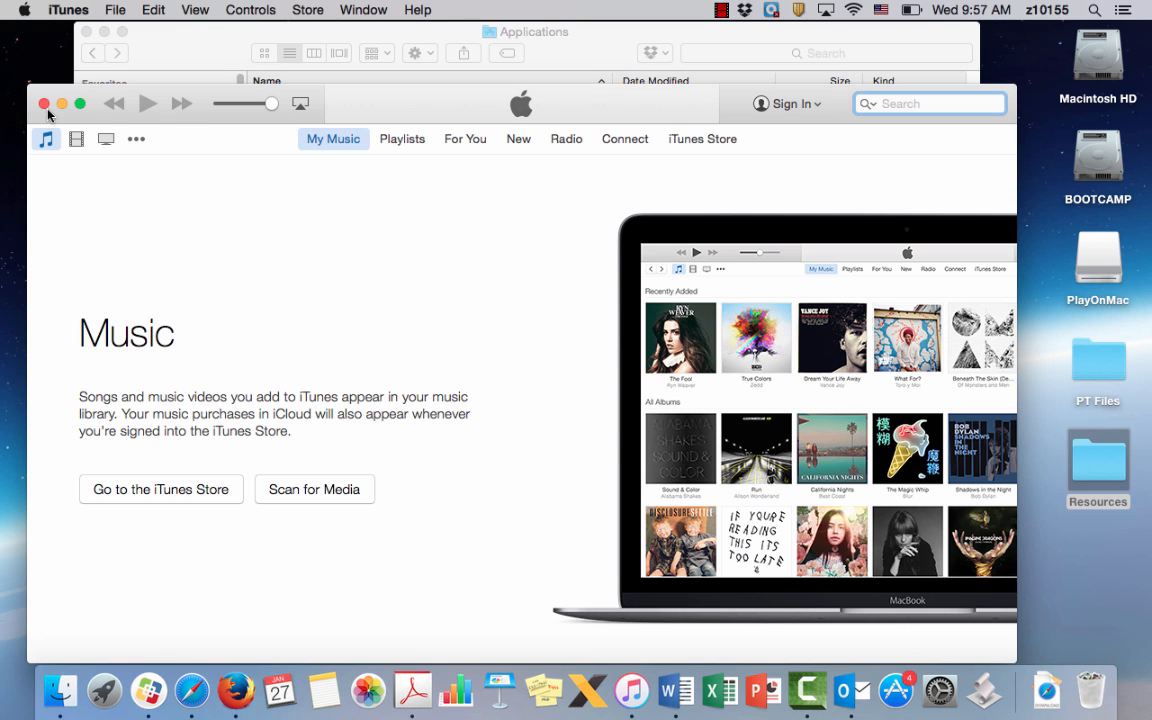
pyautogui.click(44, 104)
pyautogui.moveTo(297, 271); pyautogui.dragTo(528, 698)
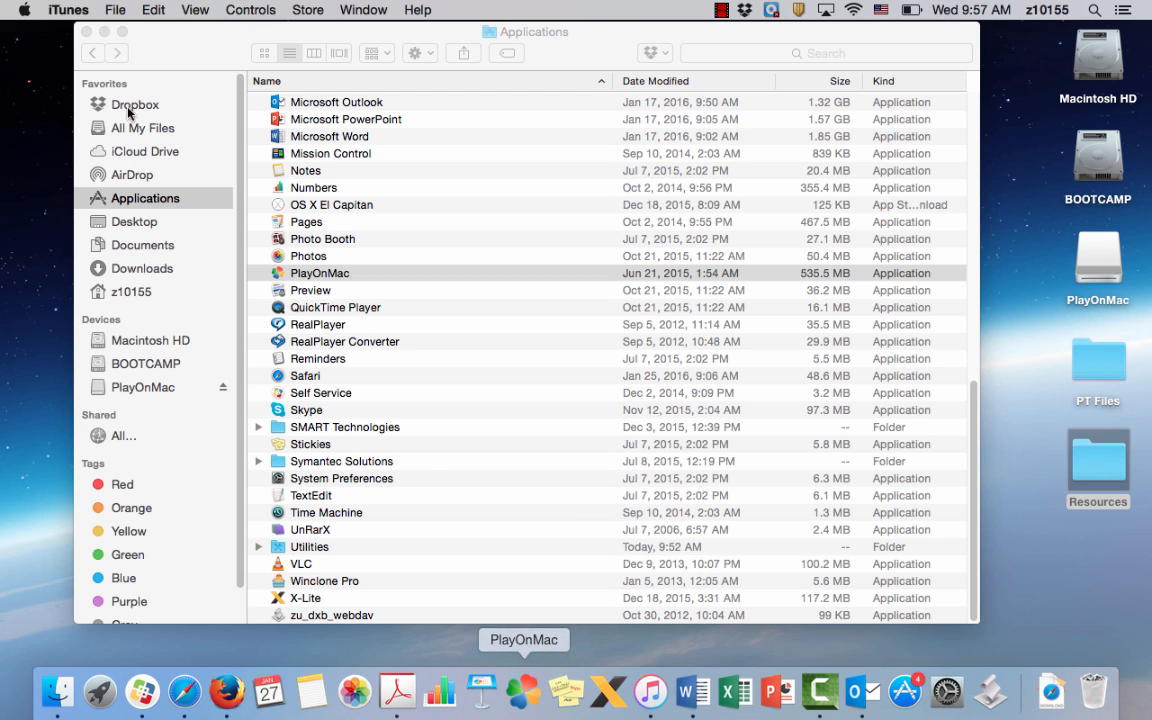
# Close the Applications window, launch PlayOnMac from the Dock, and start installing a non-listed program
pyautogui.click(86, 32)
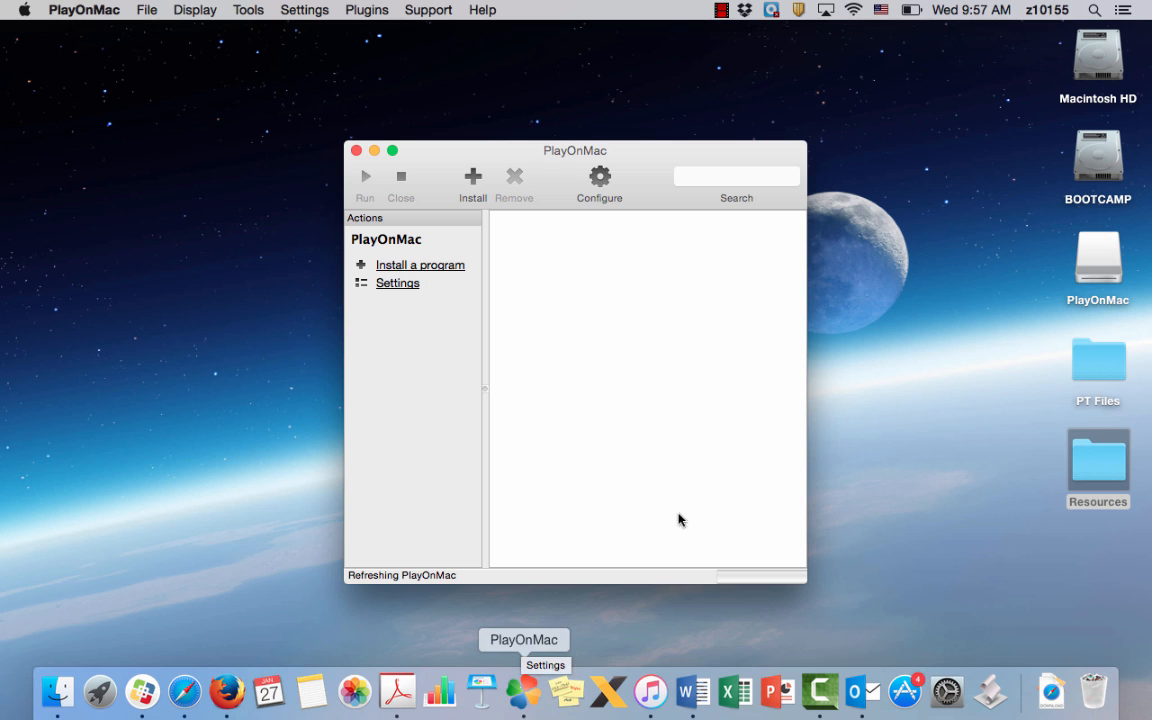
pyautogui.click(451, 267)
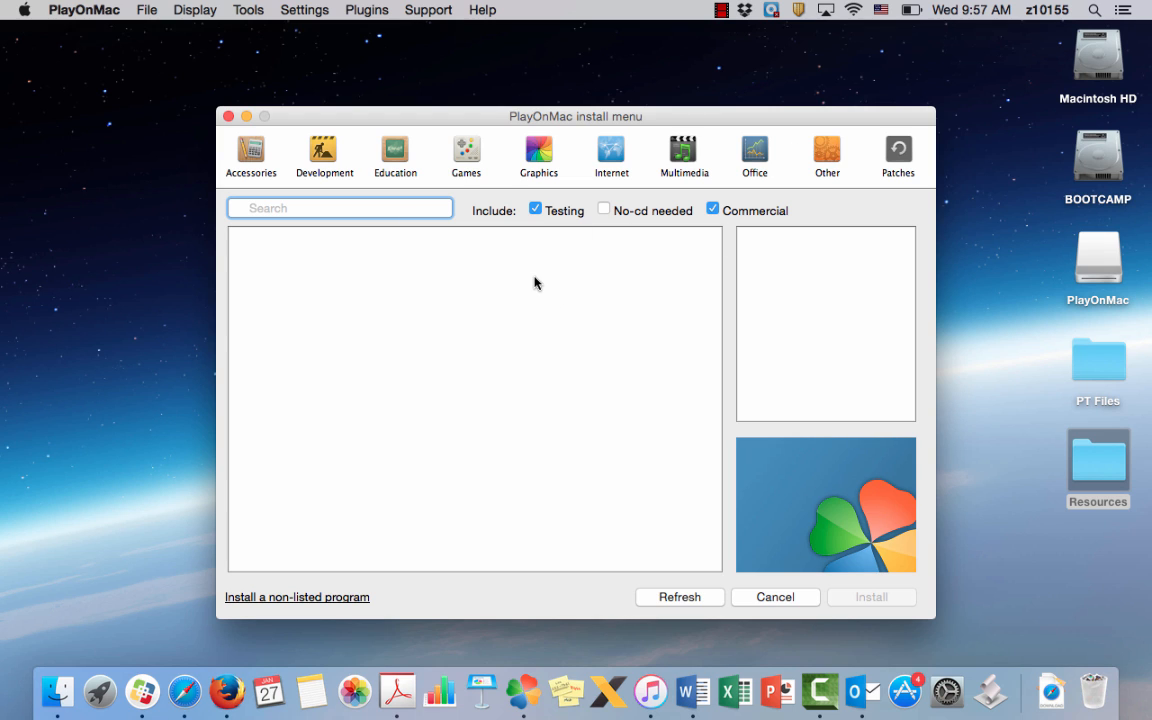
pyautogui.click(327, 598)
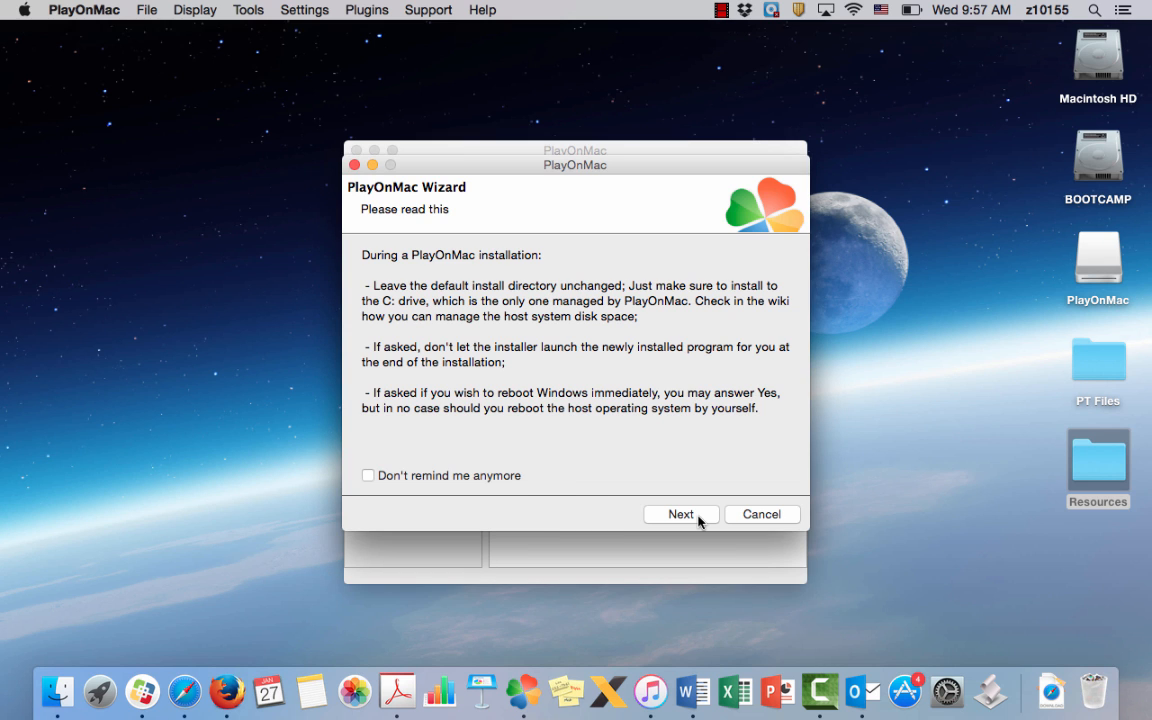
# Pass the wizard's introductory pages and choose to install a program in a new virtual drive
pyautogui.click(698, 515)
pyautogui.click(698, 515)
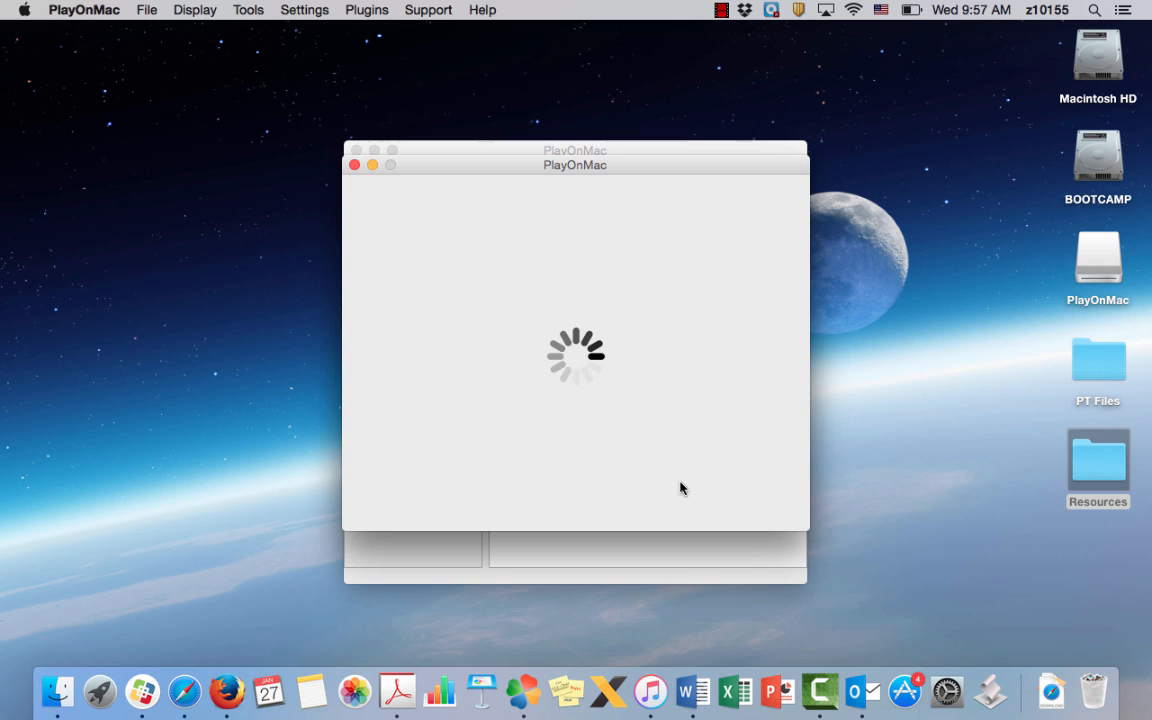
pyautogui.click(678, 514)
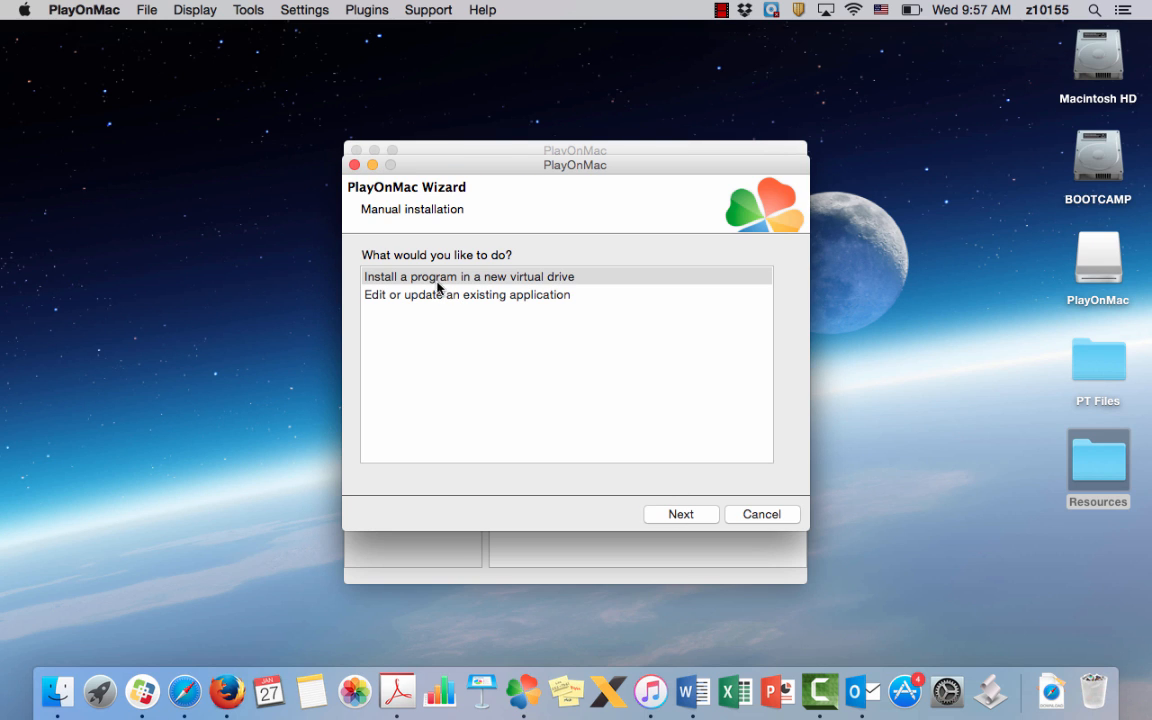
pyautogui.click(690, 516)
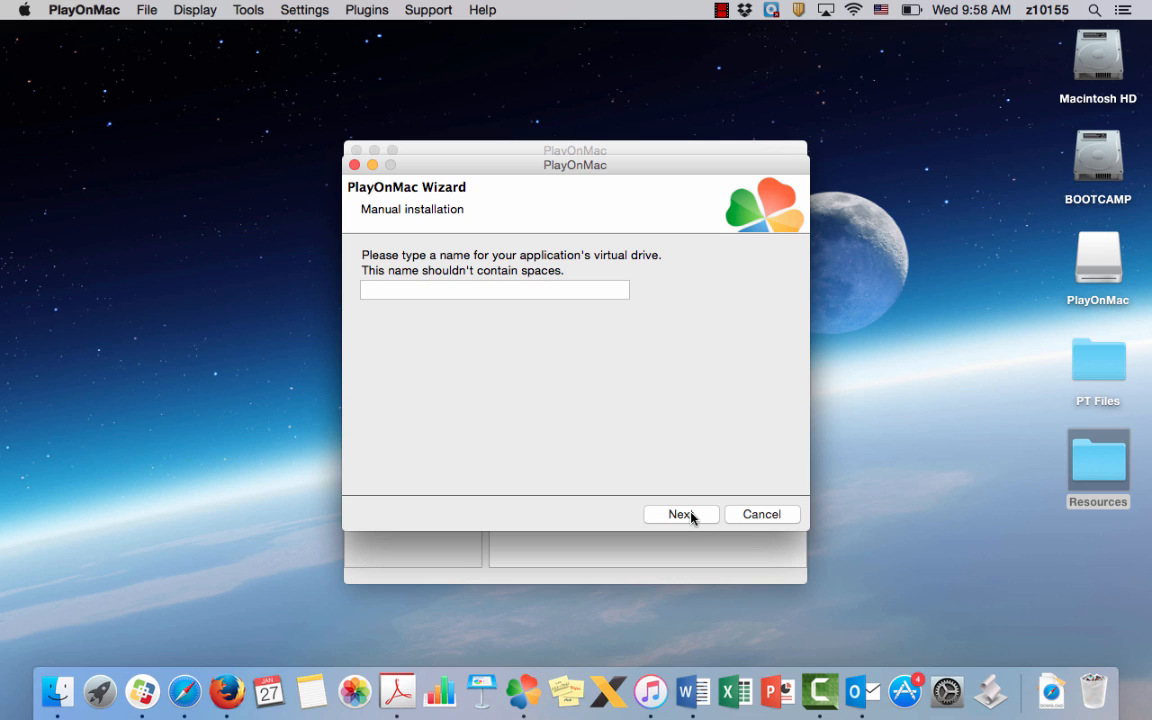
# Name the virtual drive PT62_Student and leave all pre-installation options unselected
pyautogui.click(489, 290)
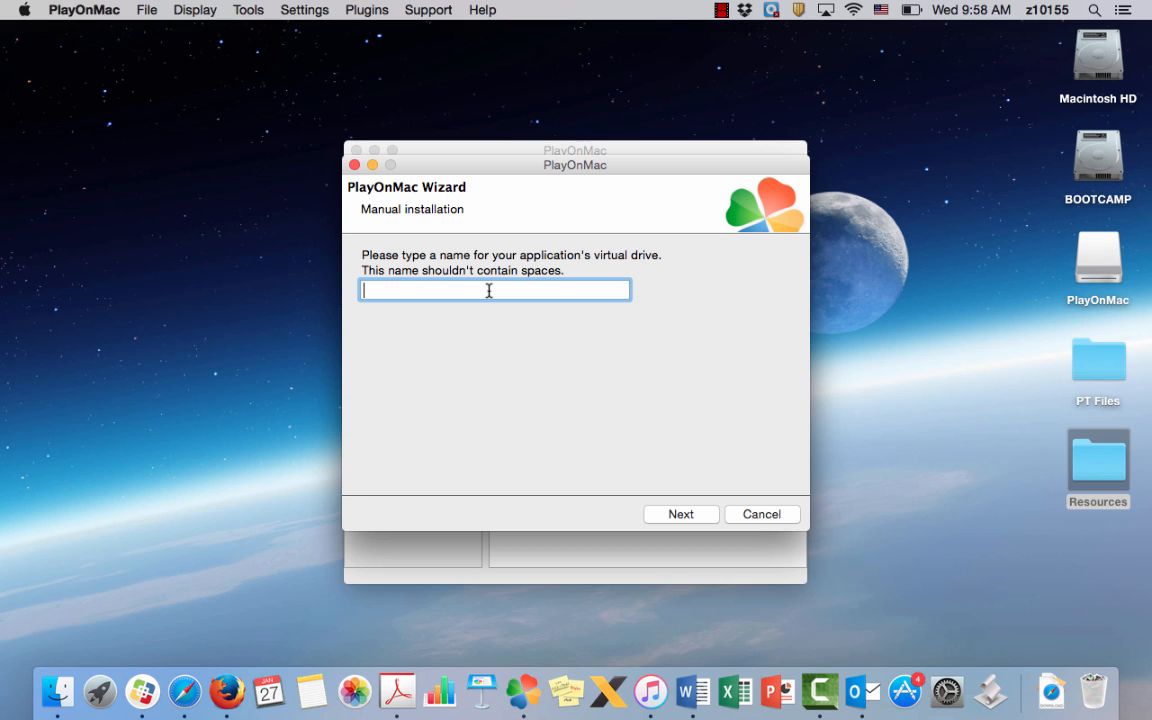
pyautogui.write('P')
pyautogui.write('T62_Student')
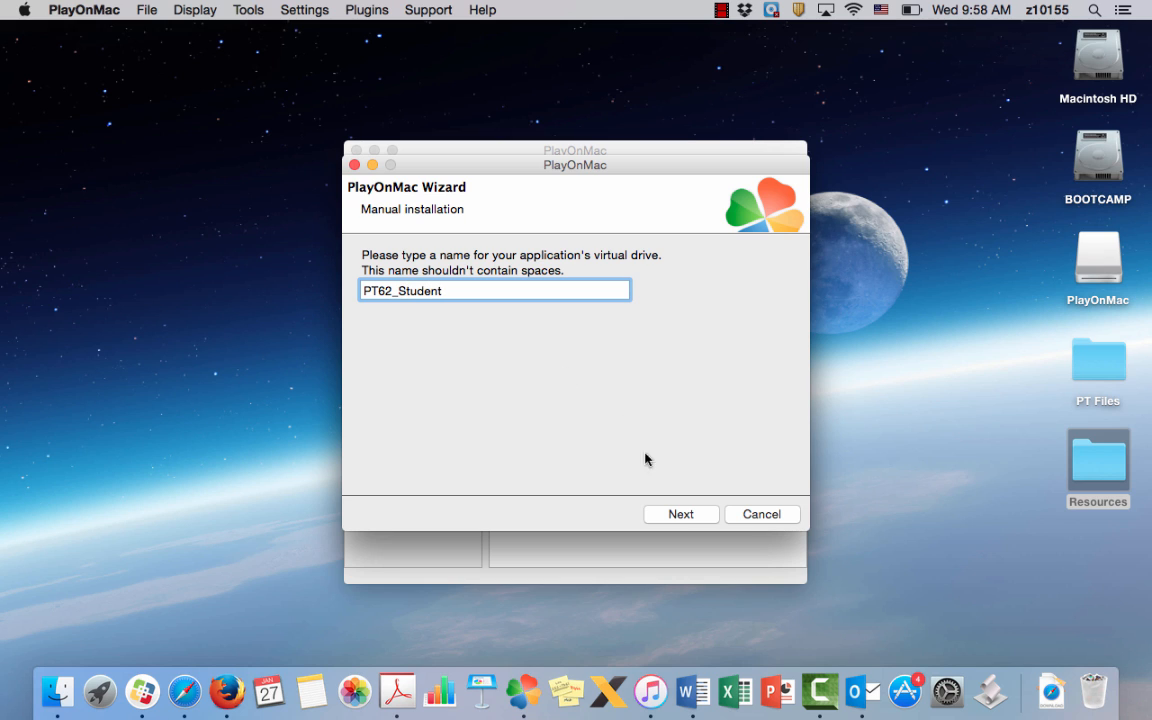
pyautogui.click(387, 291)
pyautogui.write('_')
pyautogui.click(680, 514)
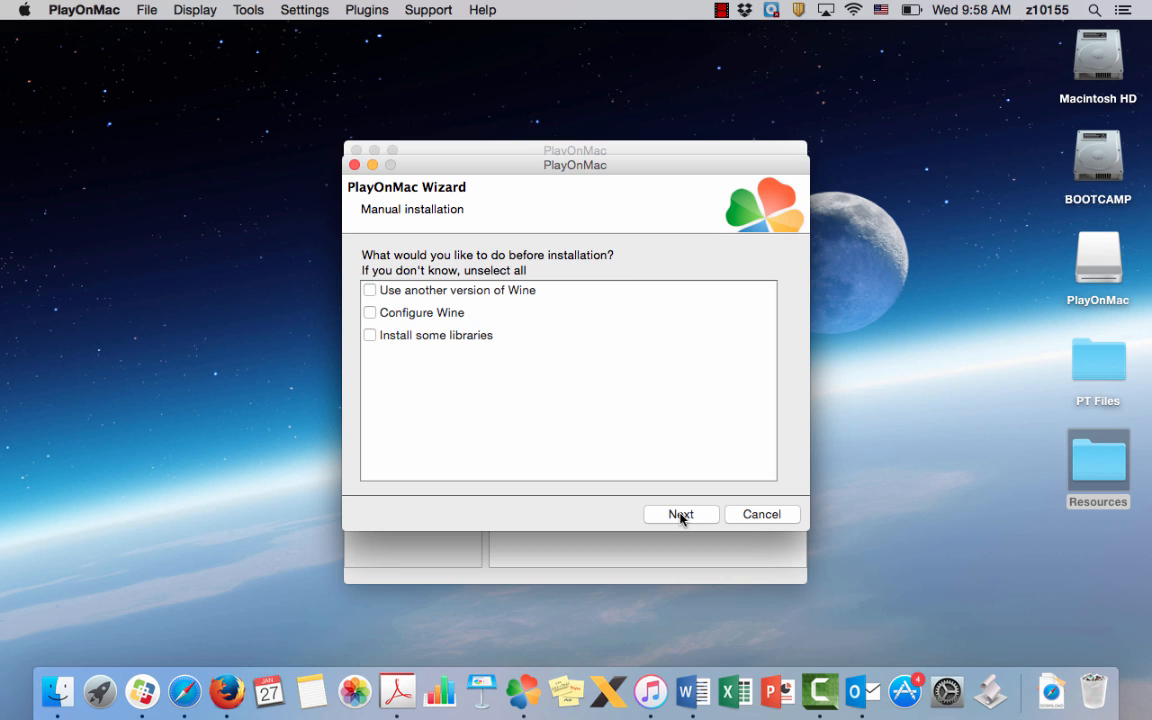
pyautogui.click(680, 514)
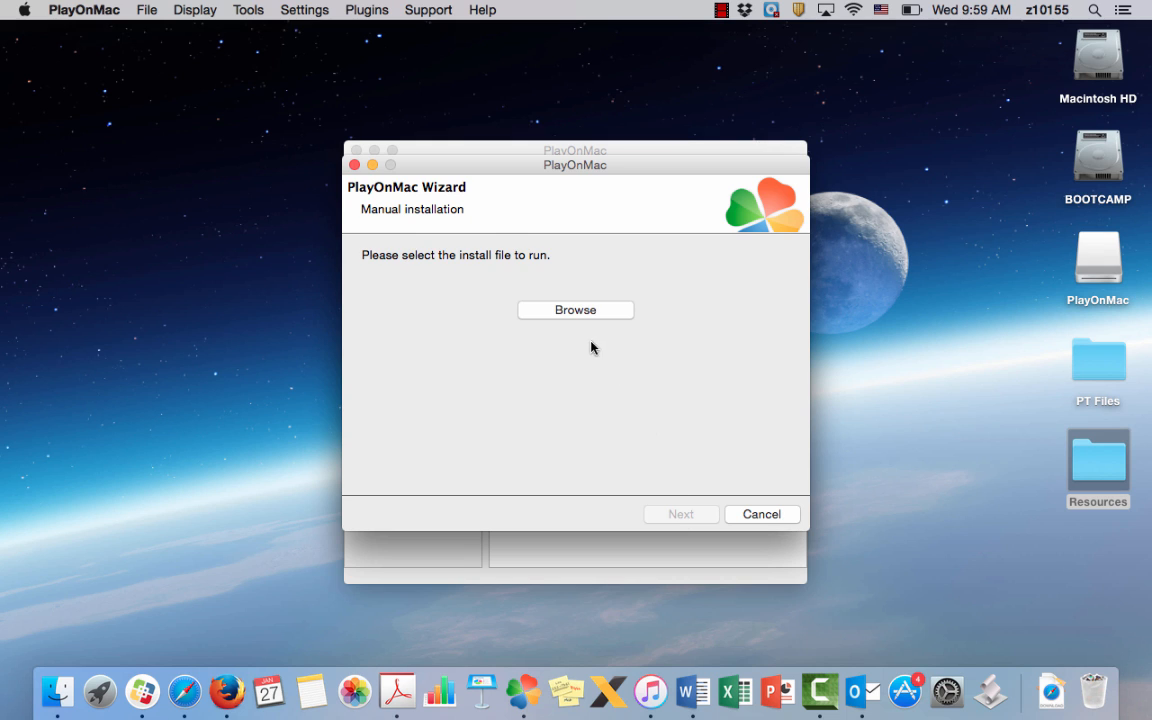
# Choose Student_Cisco Packet Tracer 6.2 for Windows Student Version.exe from the desktop's Resources folder as the install file and run it
pyautogui.click(577, 316)
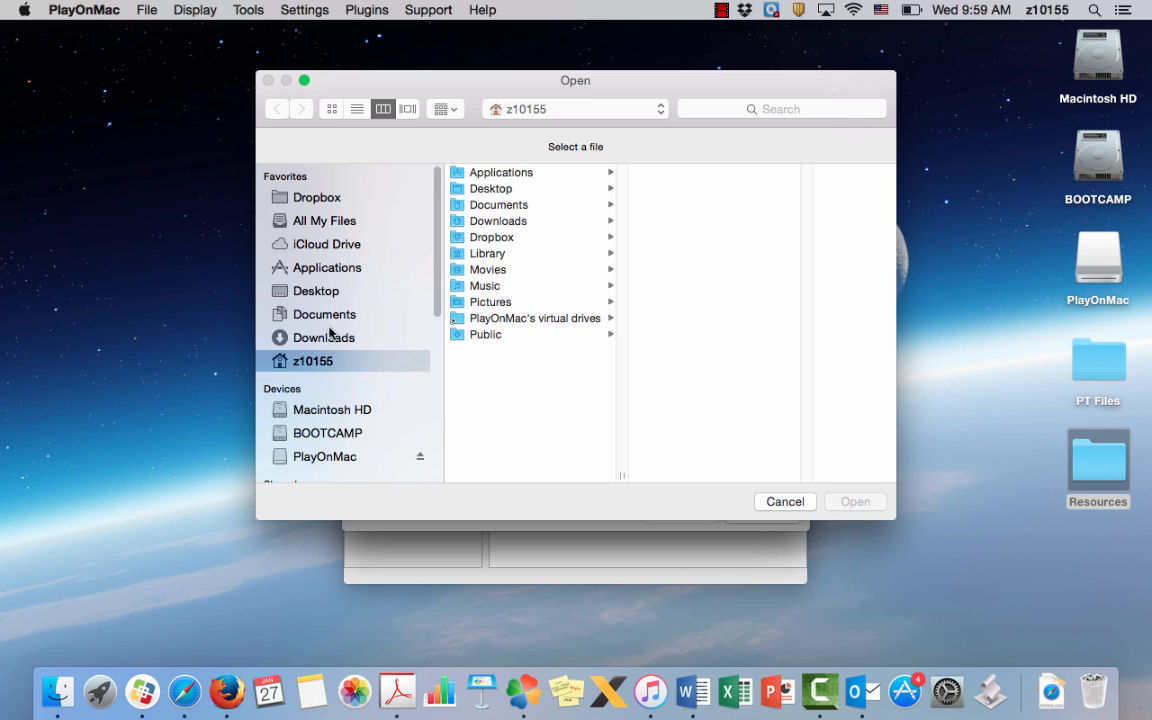
pyautogui.click(324, 292)
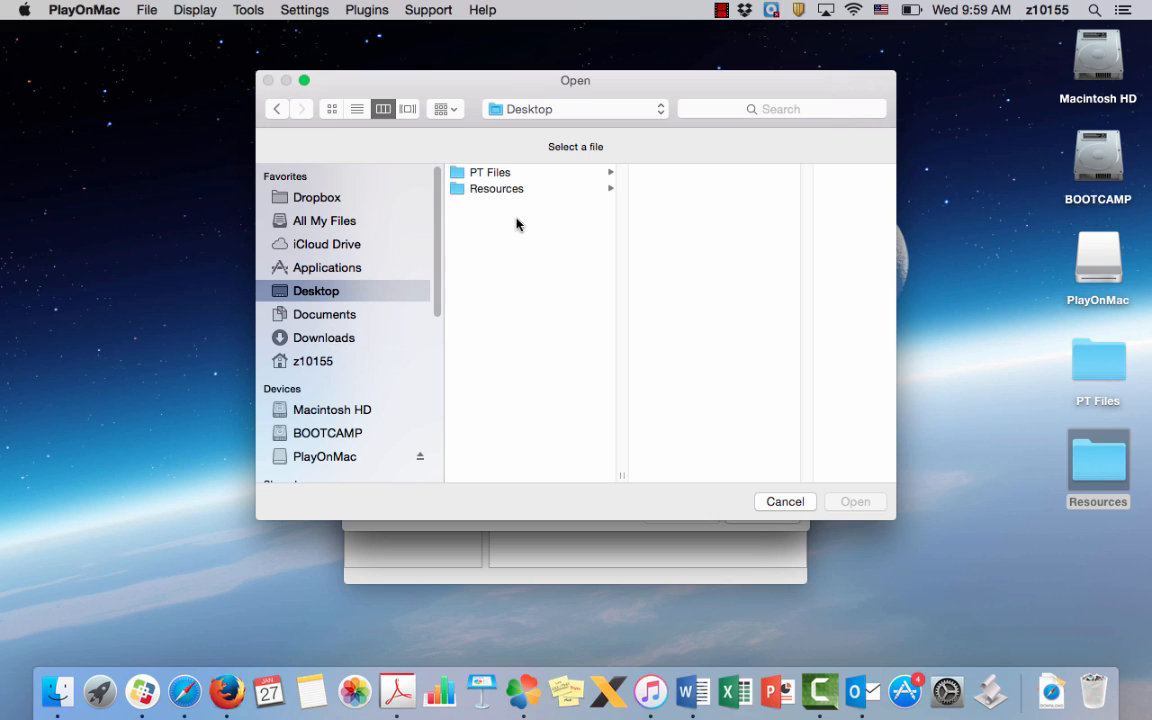
pyautogui.click(500, 189)
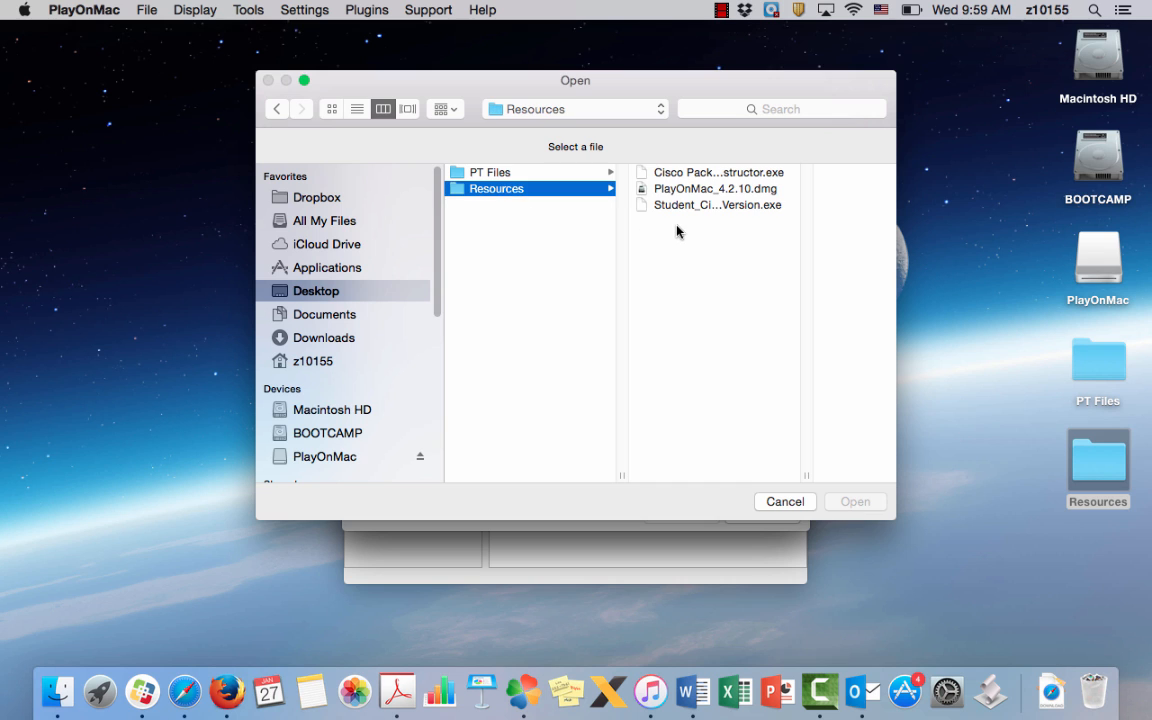
pyautogui.click(680, 206)
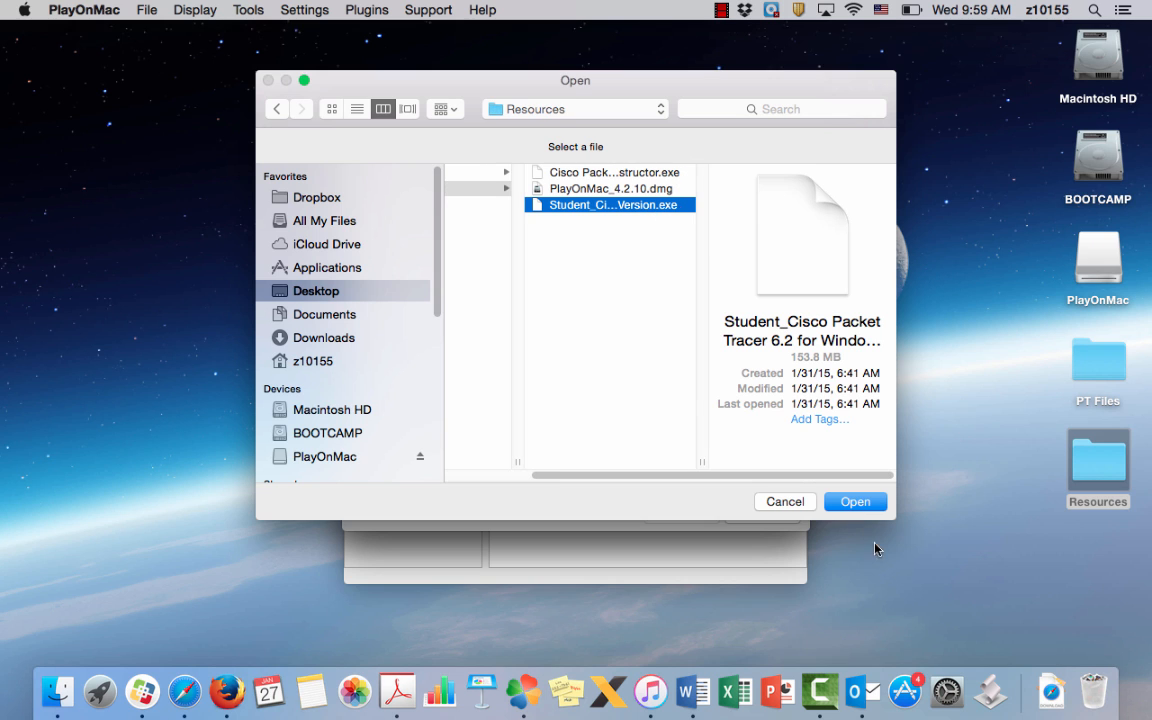
pyautogui.click(855, 502)
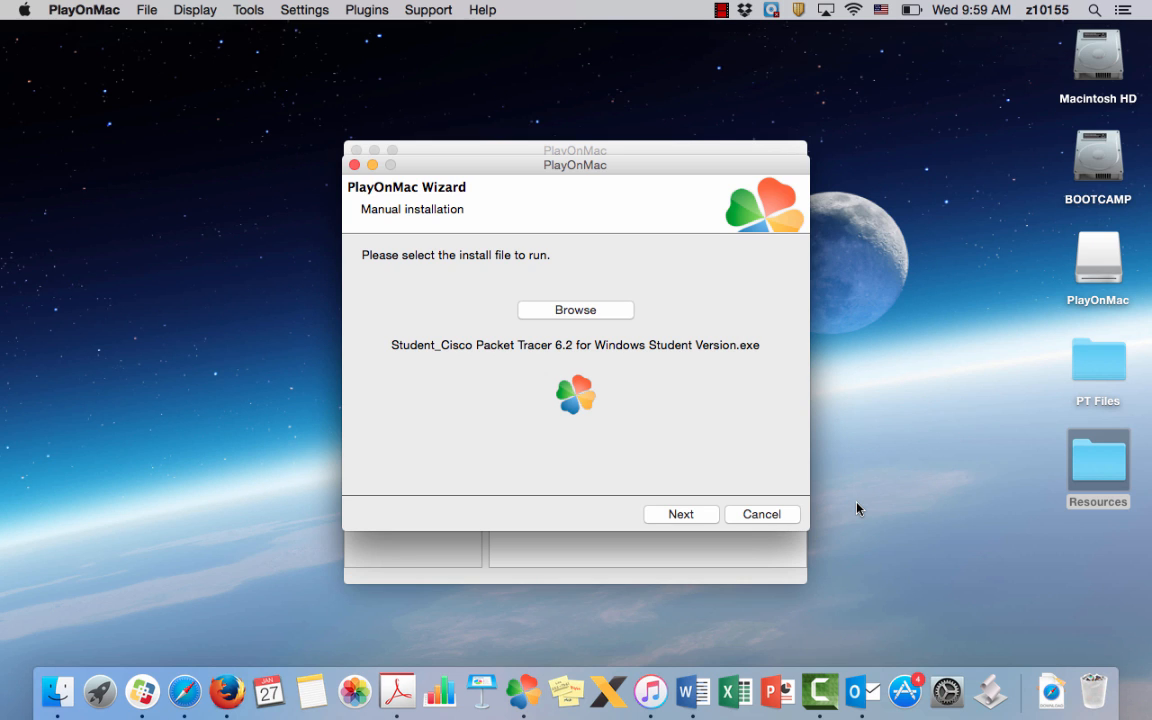
pyautogui.click(681, 514)
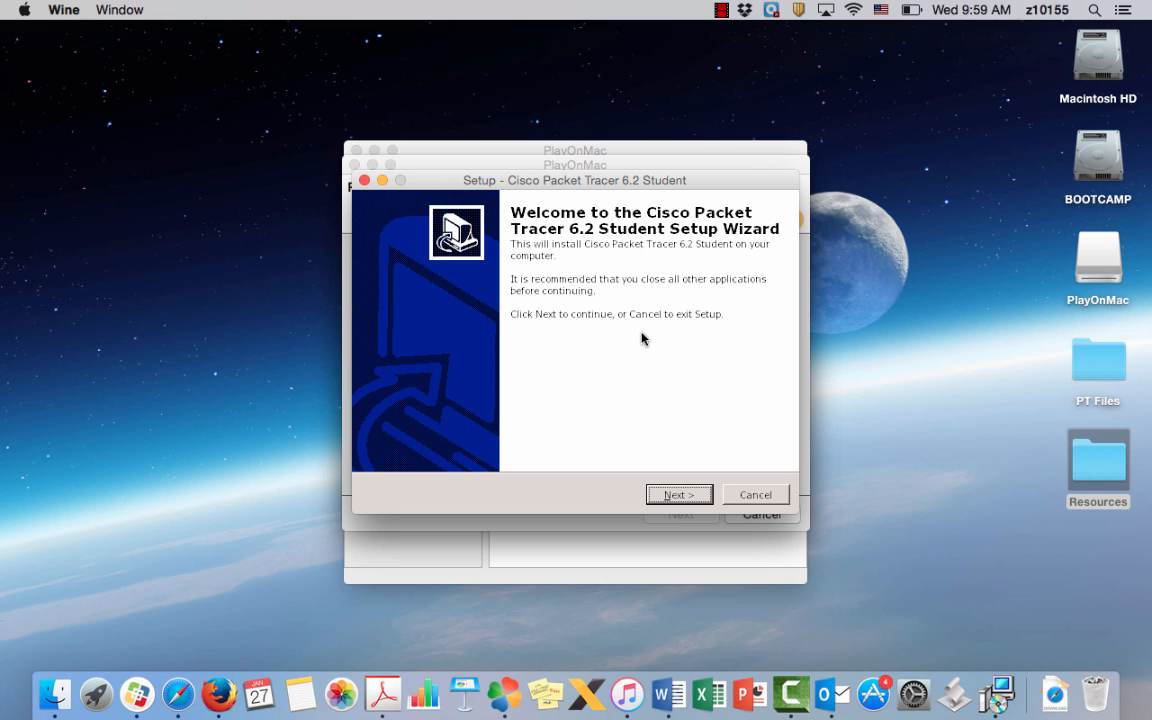
# Accept the Cisco Packet Tracer license agreement and keep the default destination and Start Menu folder in the setup wizard
pyautogui.click(667, 497)
pyautogui.click(503, 443)
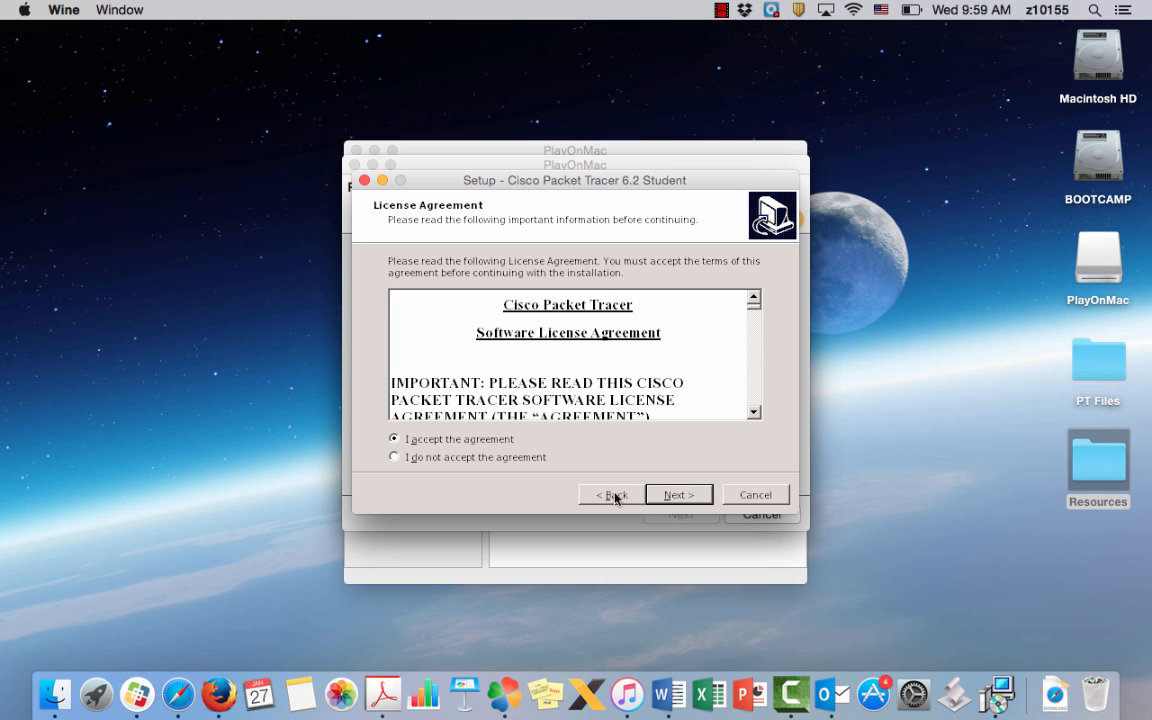
pyautogui.click(667, 495)
pyautogui.click(677, 495)
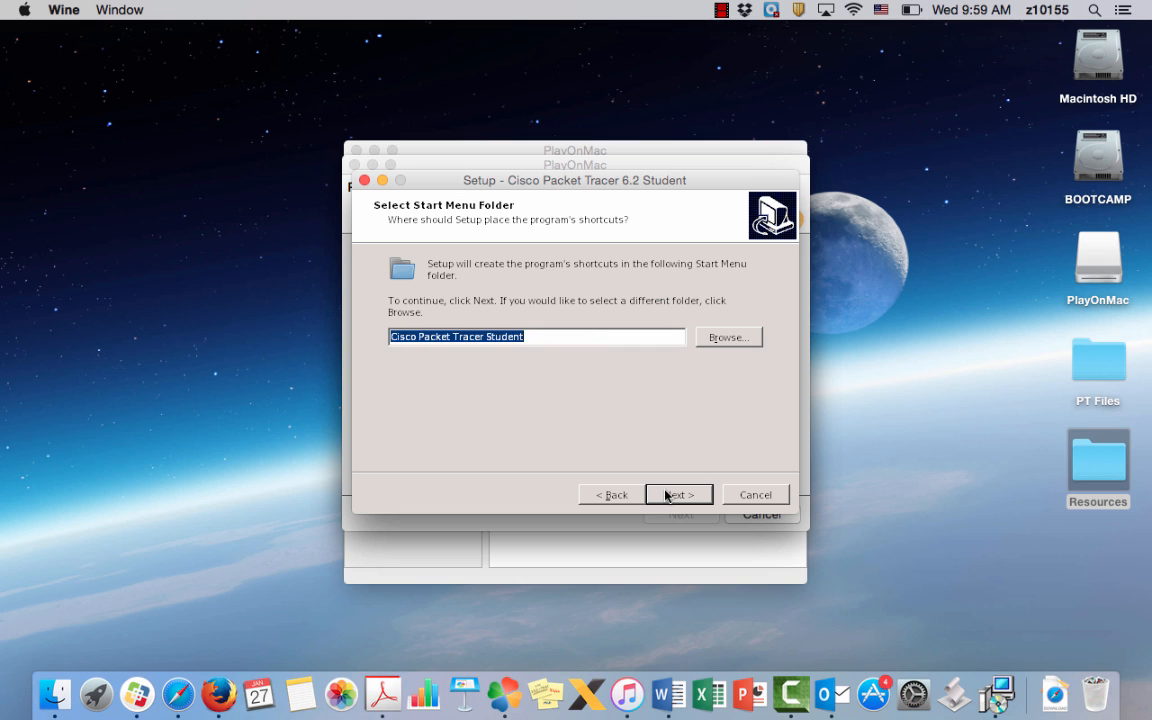
pyautogui.click(677, 495)
pyautogui.click(667, 495)
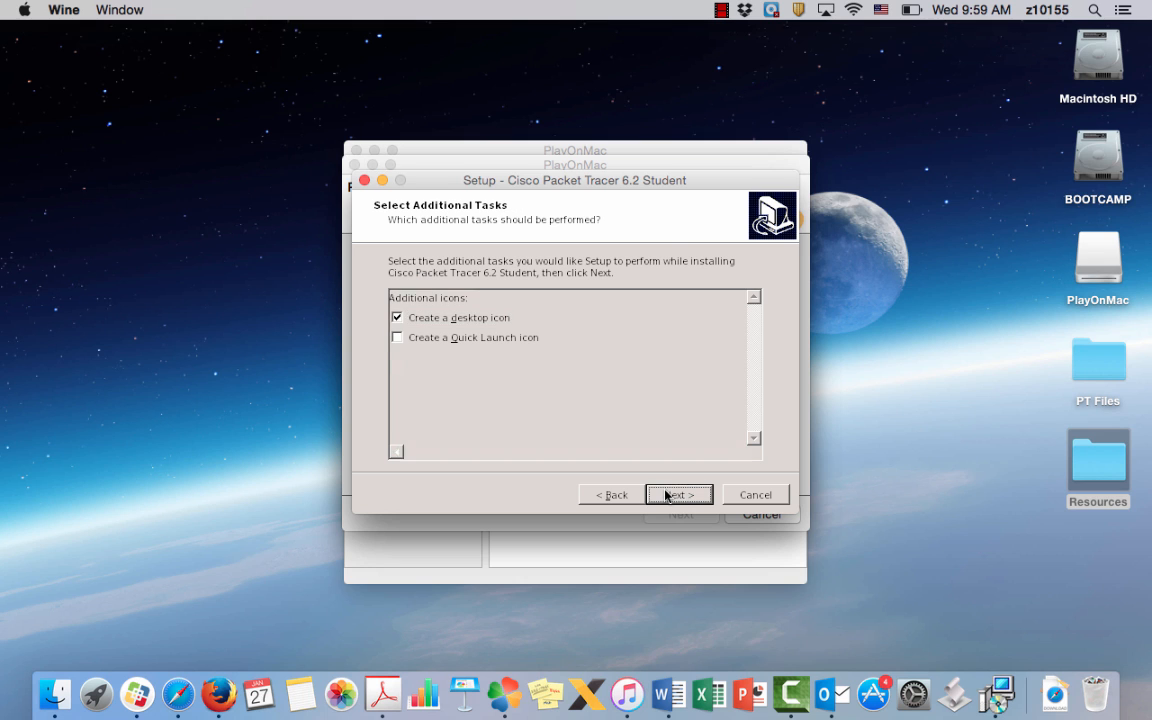
# Install Packet Tracer with only a desktop icon as an additional task, dismiss the assessment notice and finish the setup wizard
pyautogui.click(667, 495)
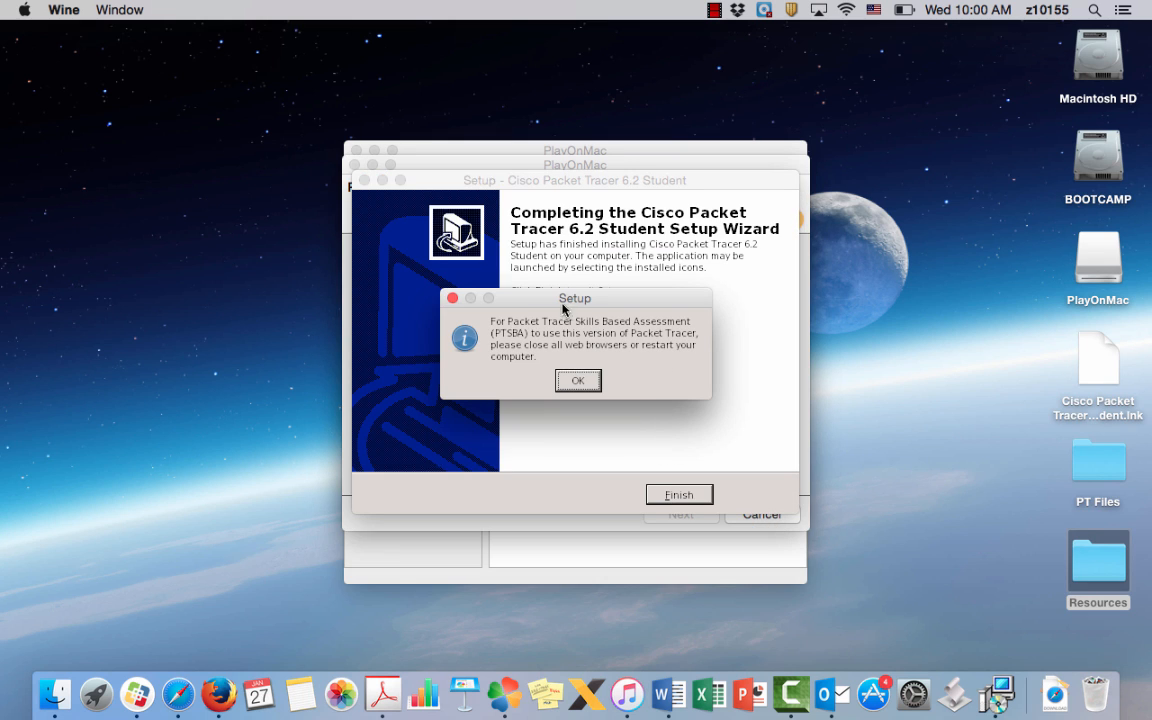
pyautogui.click(578, 381)
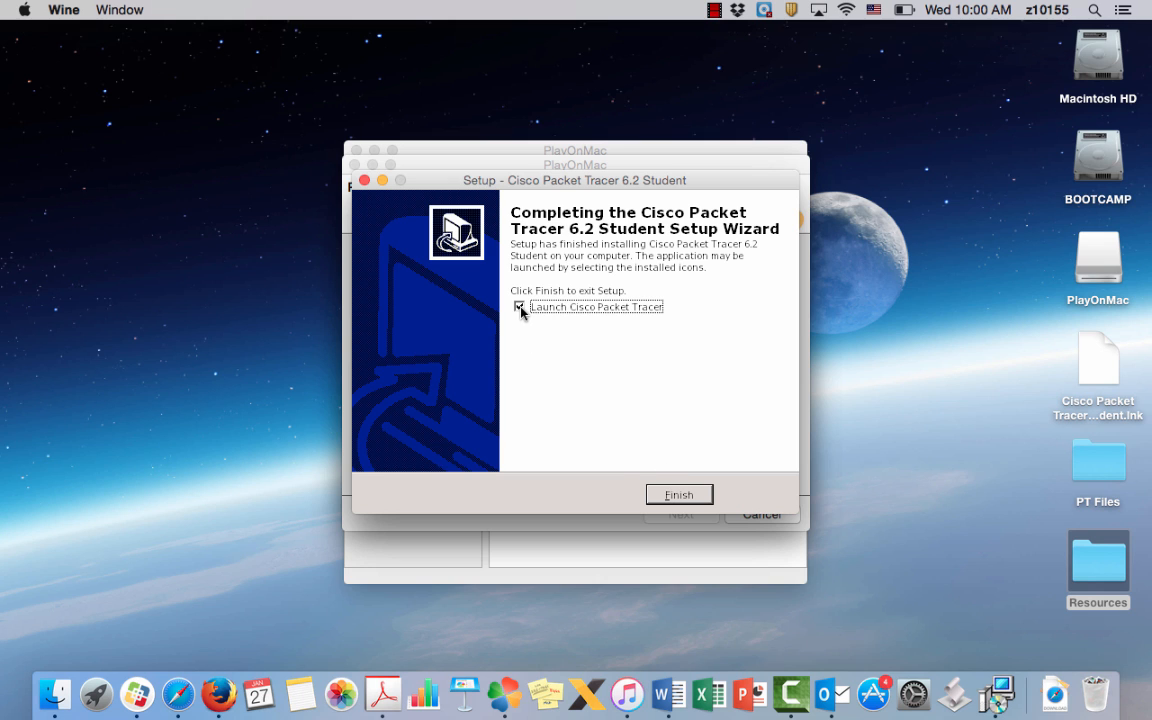
pyautogui.click(690, 500)
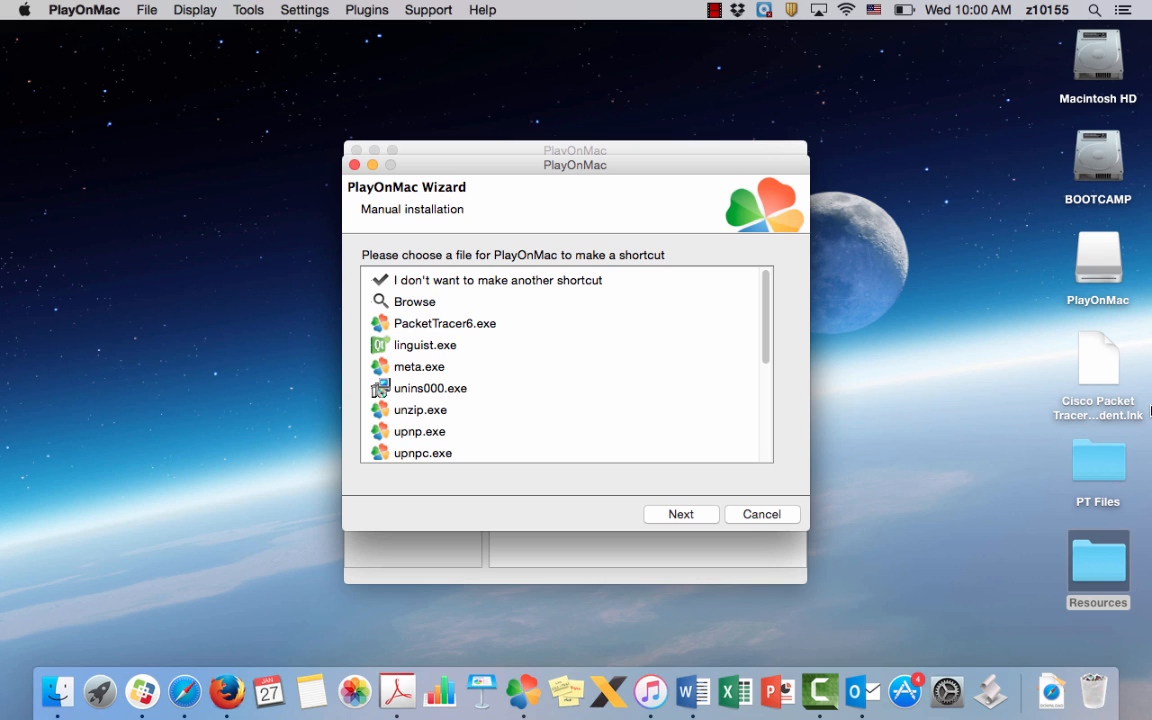
# Create a PlayOnMac shortcut for PacketTracer6.exe named PacketTracer6 and decline making another shortcut
pyautogui.click(480, 324)
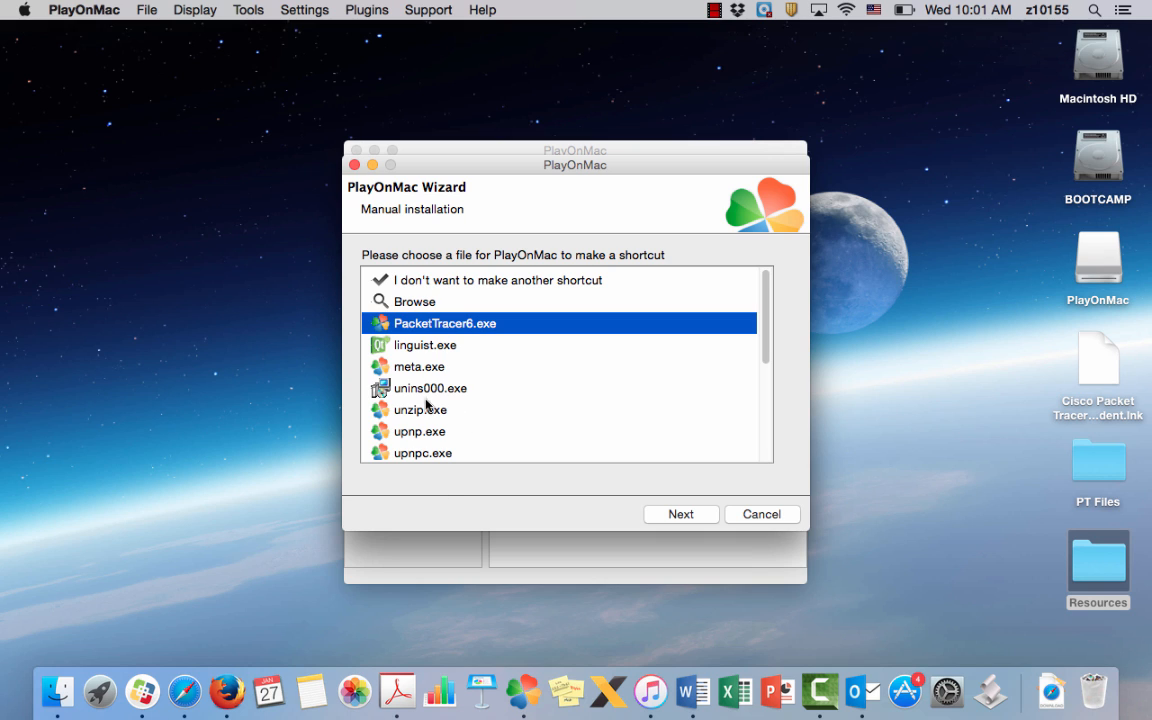
pyautogui.click(680, 514)
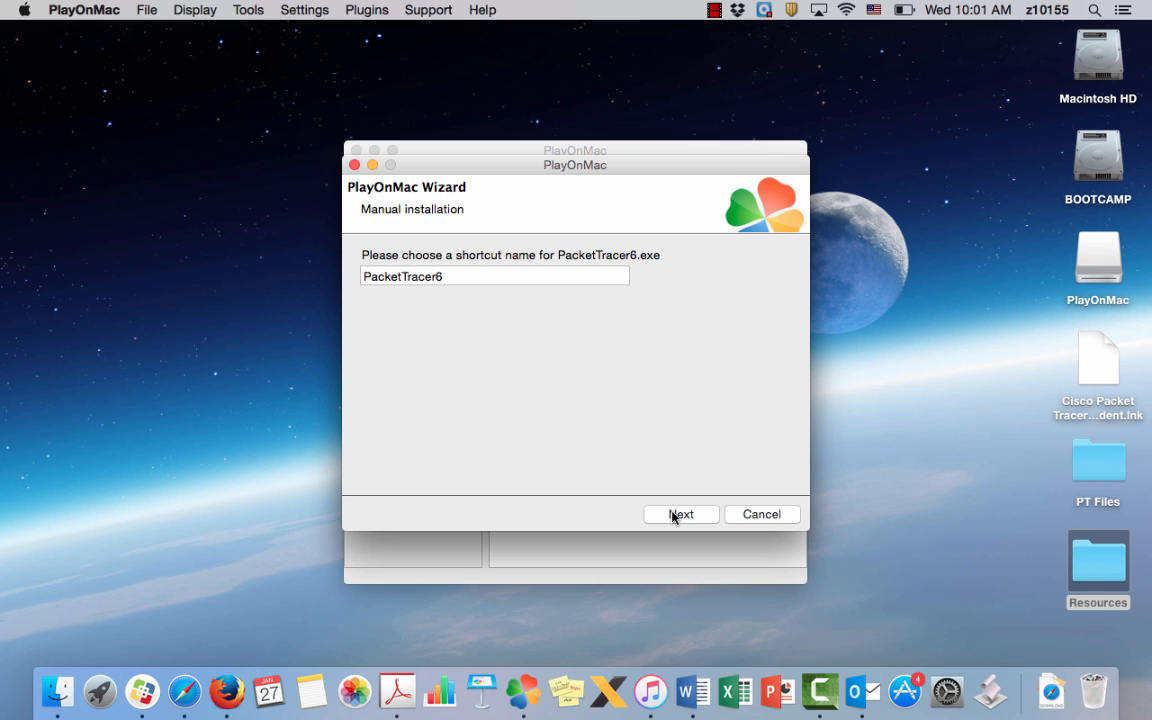
pyautogui.click(675, 516)
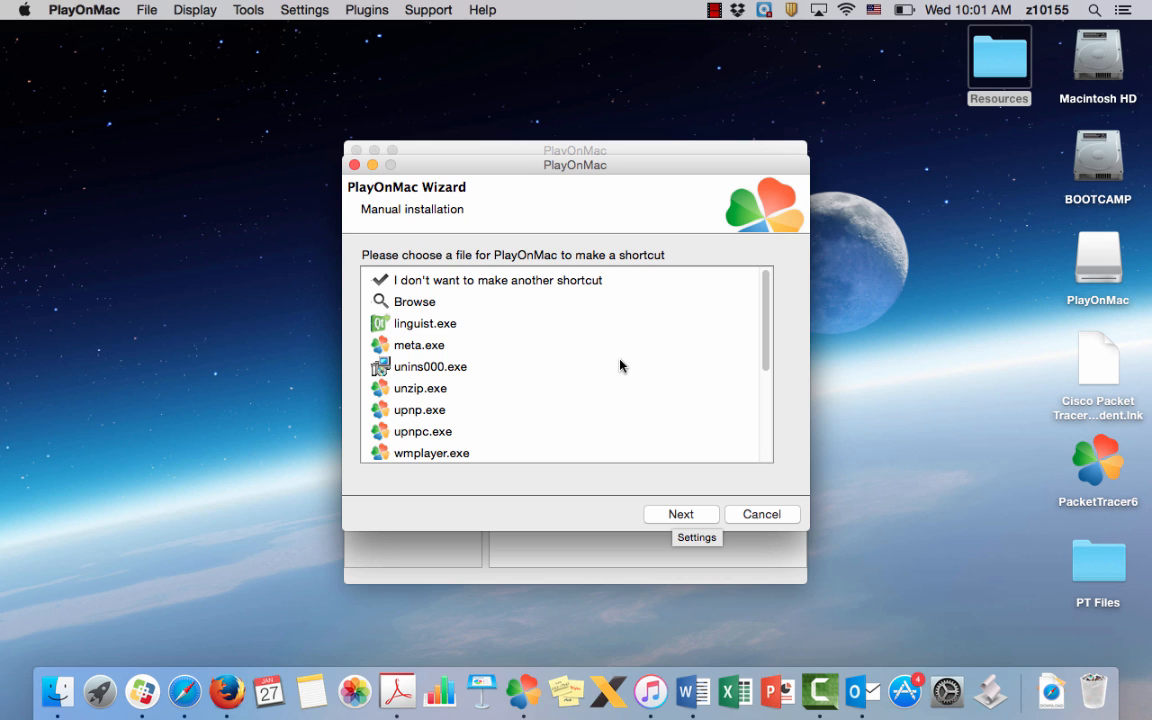
pyautogui.click(531, 279)
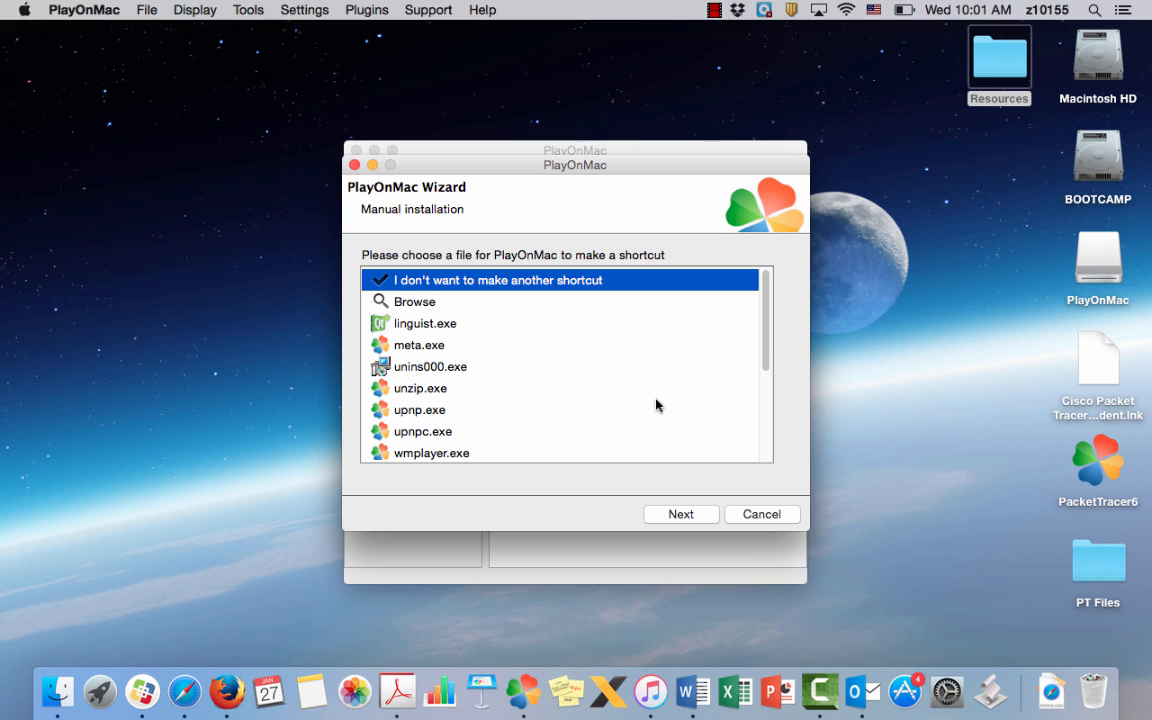
pyautogui.click(680, 515)
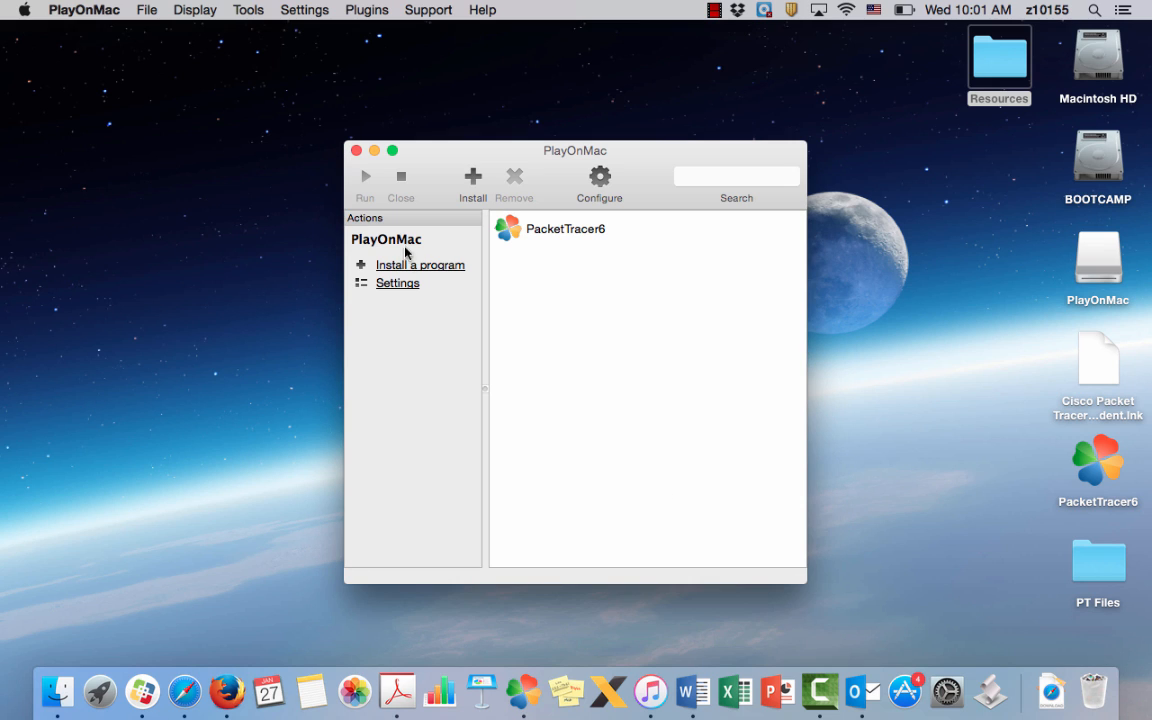
# Close PlayOnMac and launch Packet Tracer from the PacketTracer6 desktop shortcut, accepting the default folder for user files
pyautogui.click(356, 151)
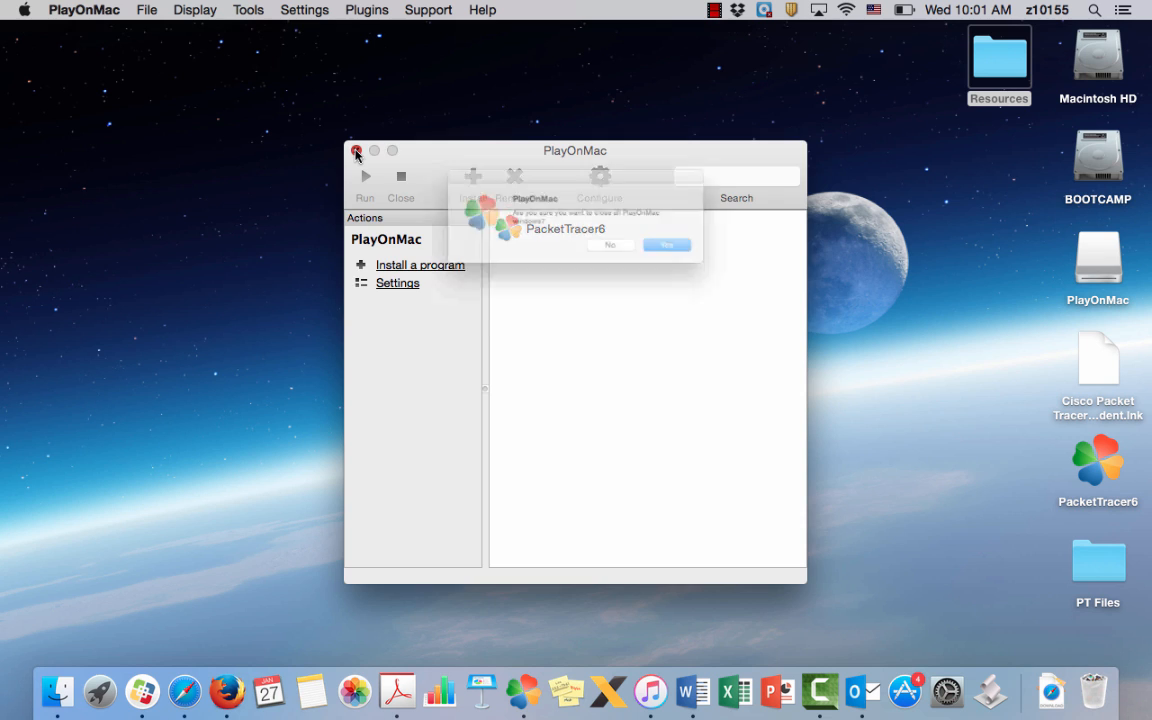
pyautogui.click(708, 259)
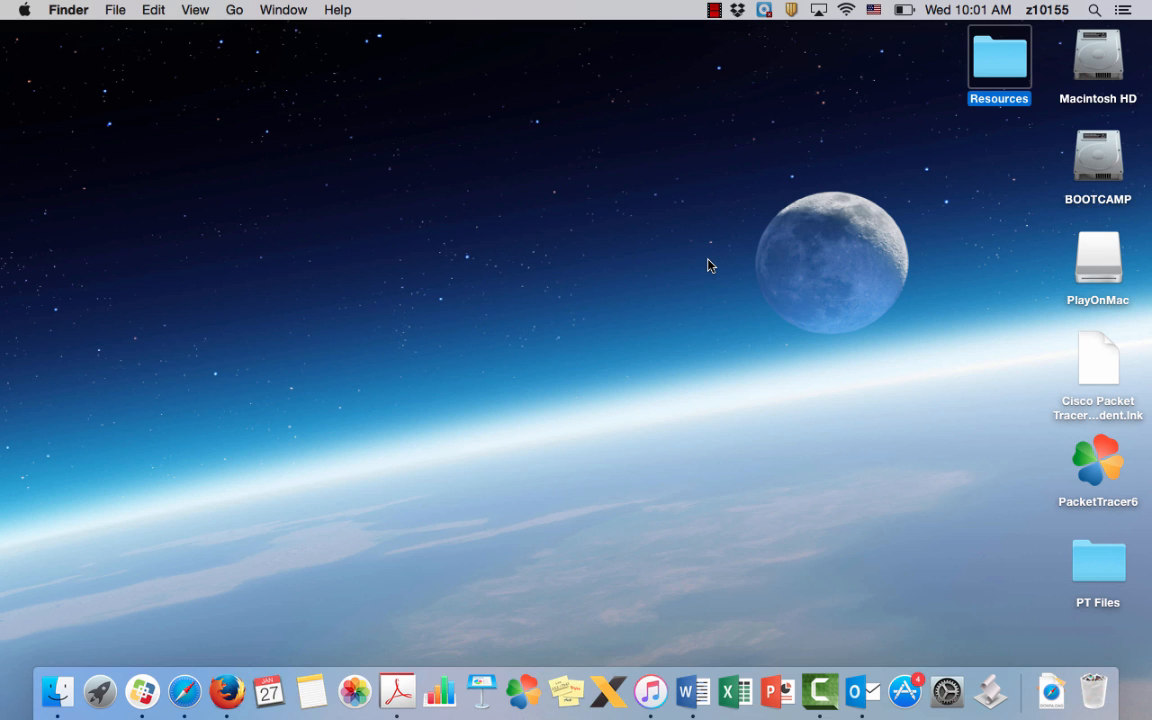
pyautogui.click(631, 400)
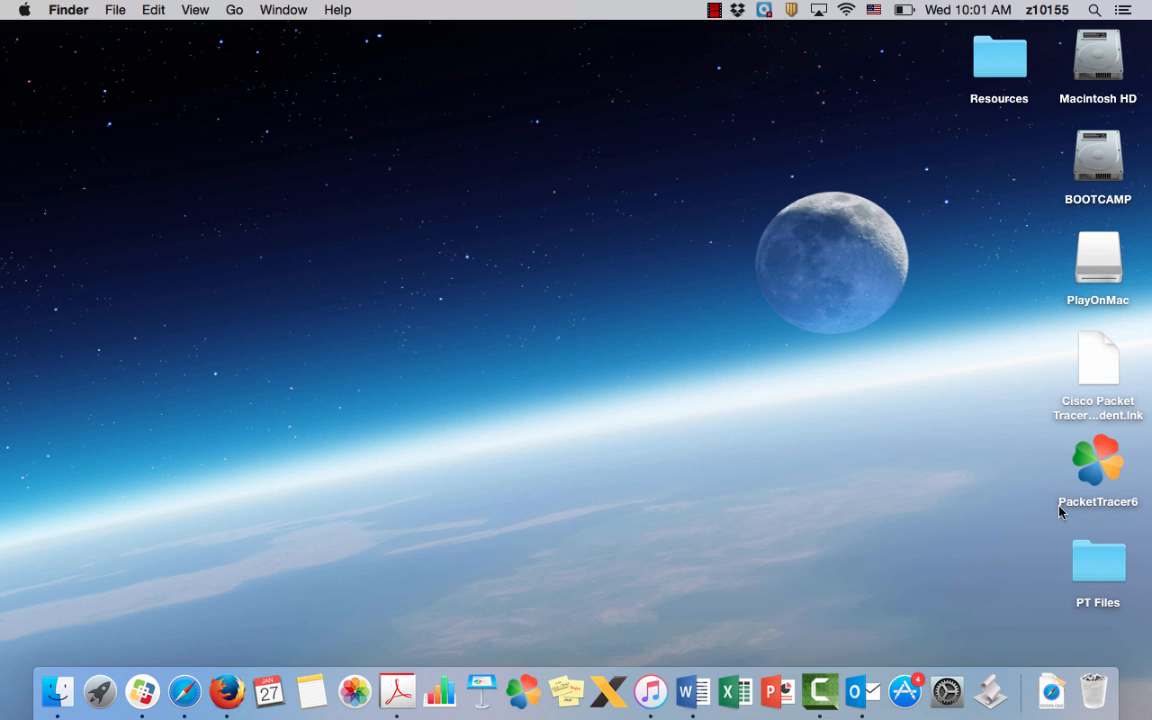
pyautogui.doubleClick(1108, 472)
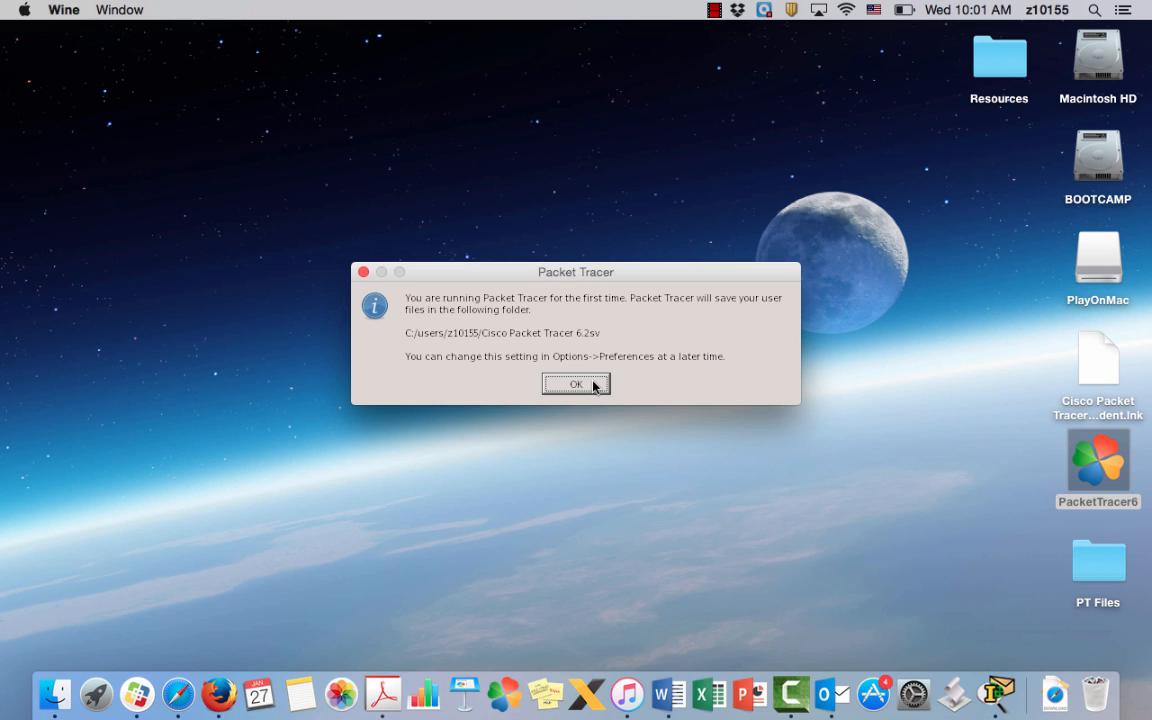
pyautogui.click(576, 384)
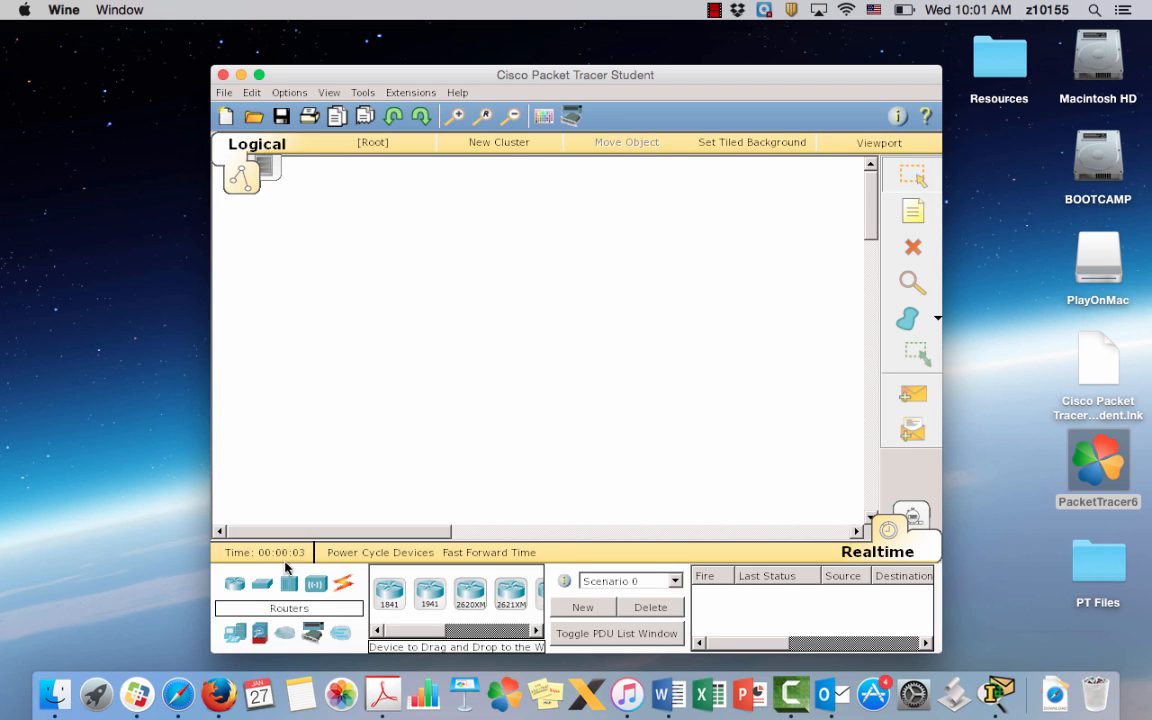
# Place a 2950-24 switch in the logical workspace and two generic PCs below it, one on each side
pyautogui.click(264, 586)
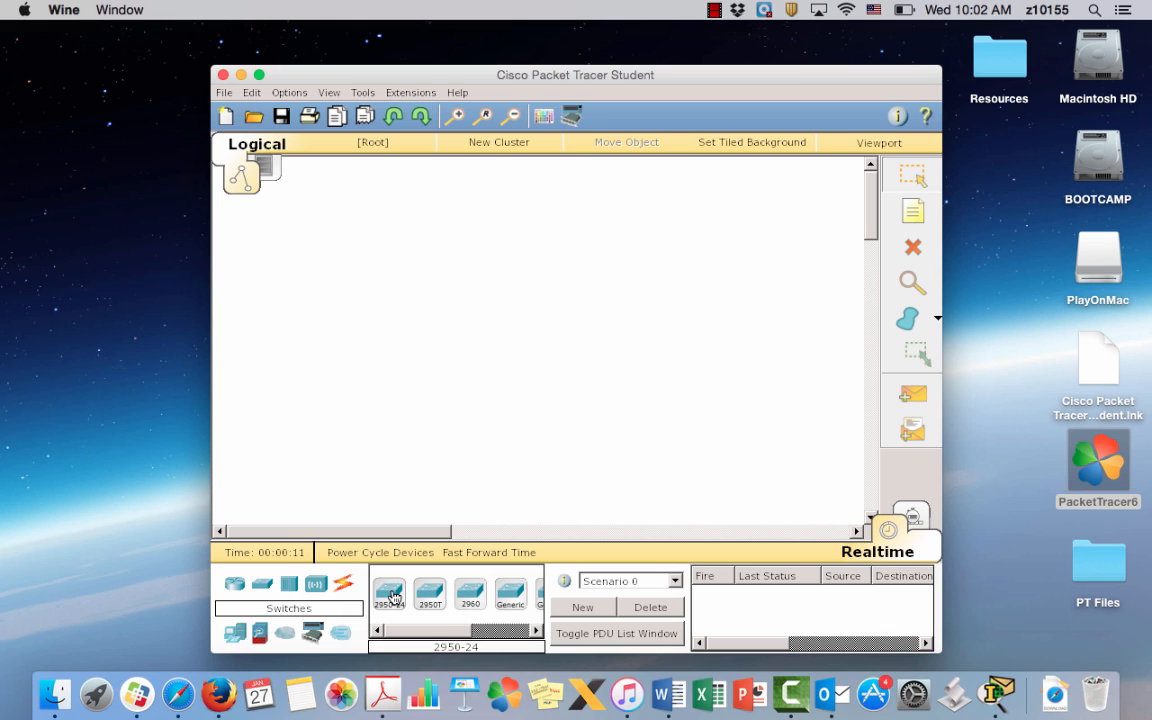
pyautogui.moveTo(393, 597); pyautogui.dragTo(448, 324)
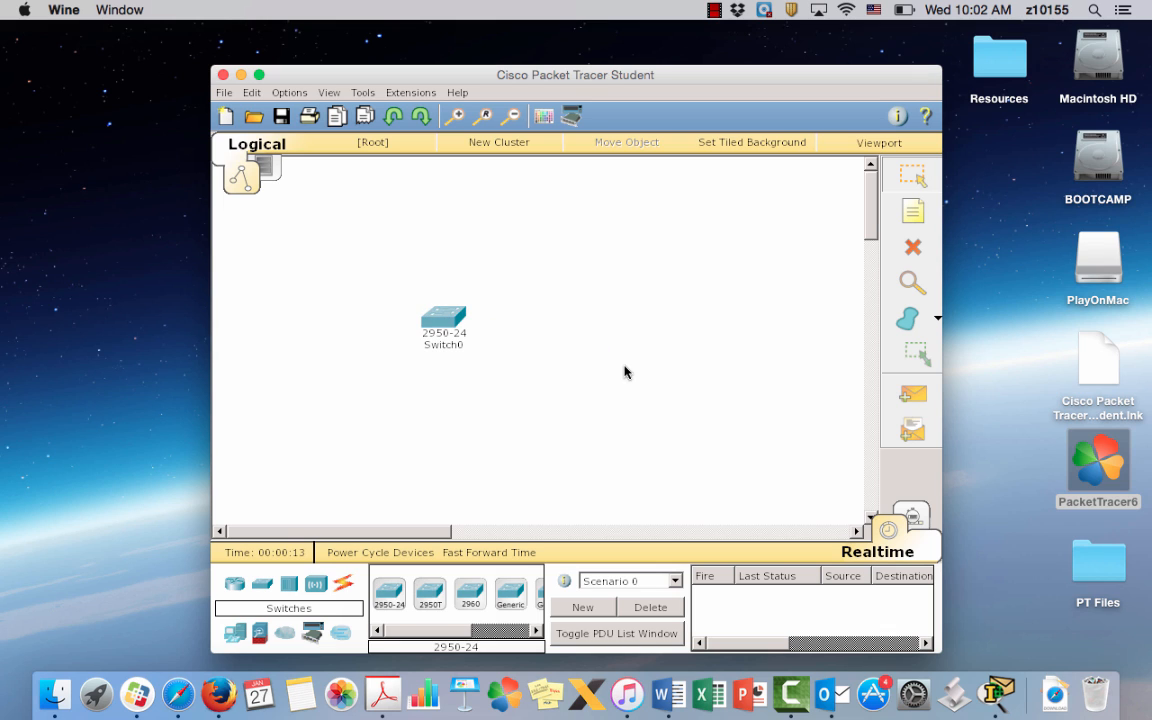
pyautogui.click(235, 632)
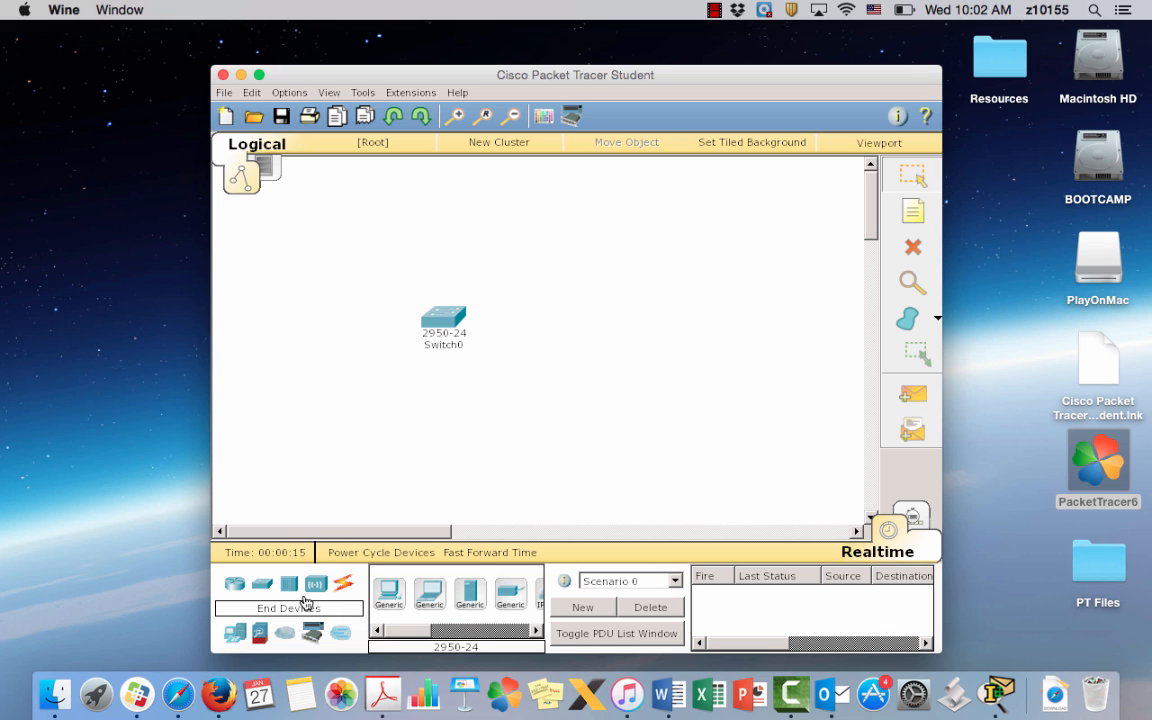
pyautogui.moveTo(389, 593); pyautogui.dragTo(292, 412)
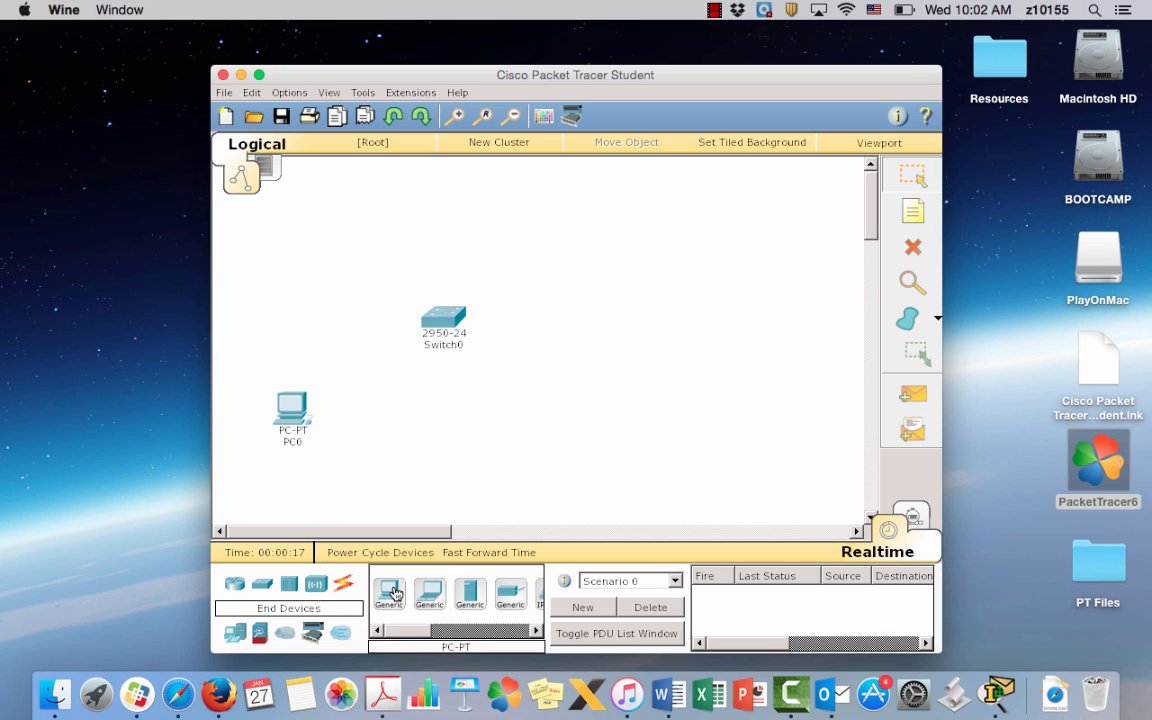
pyautogui.moveTo(395, 593); pyautogui.dragTo(498, 412)
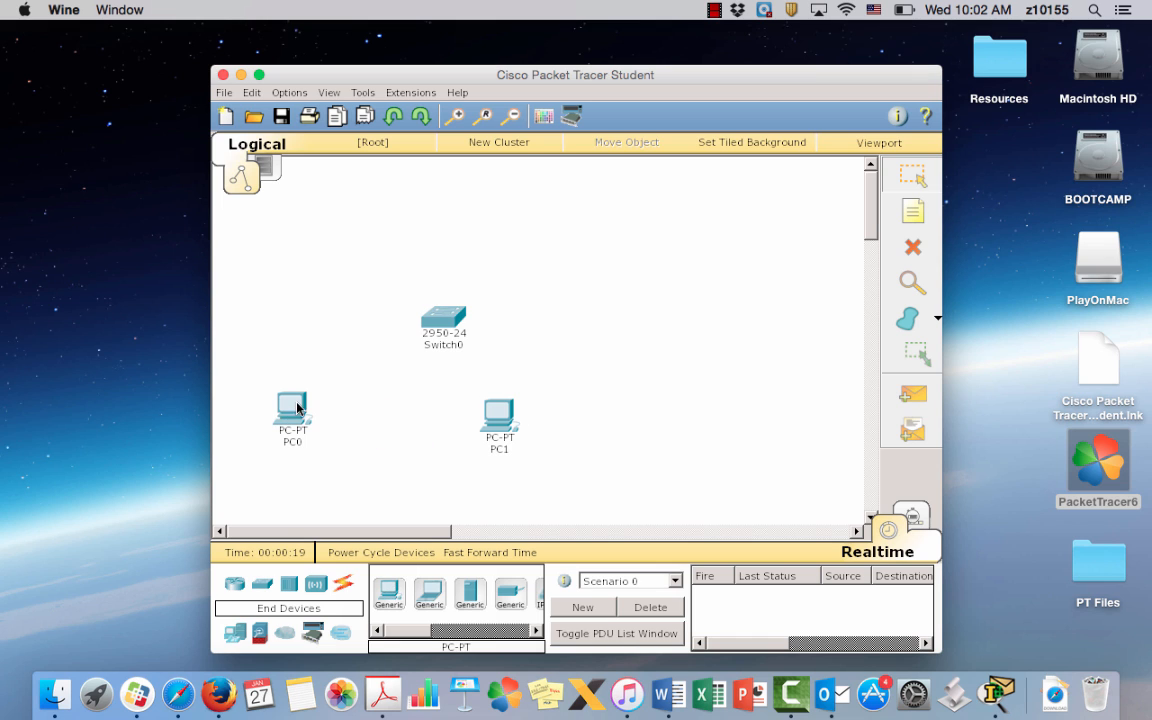
pyautogui.moveTo(297, 407); pyautogui.dragTo(316, 407)
# Connect PC0's FastEthernet0 port to the switch's FastEthernet0/1 port with a copper straight-through cable
pyautogui.click(345, 585)
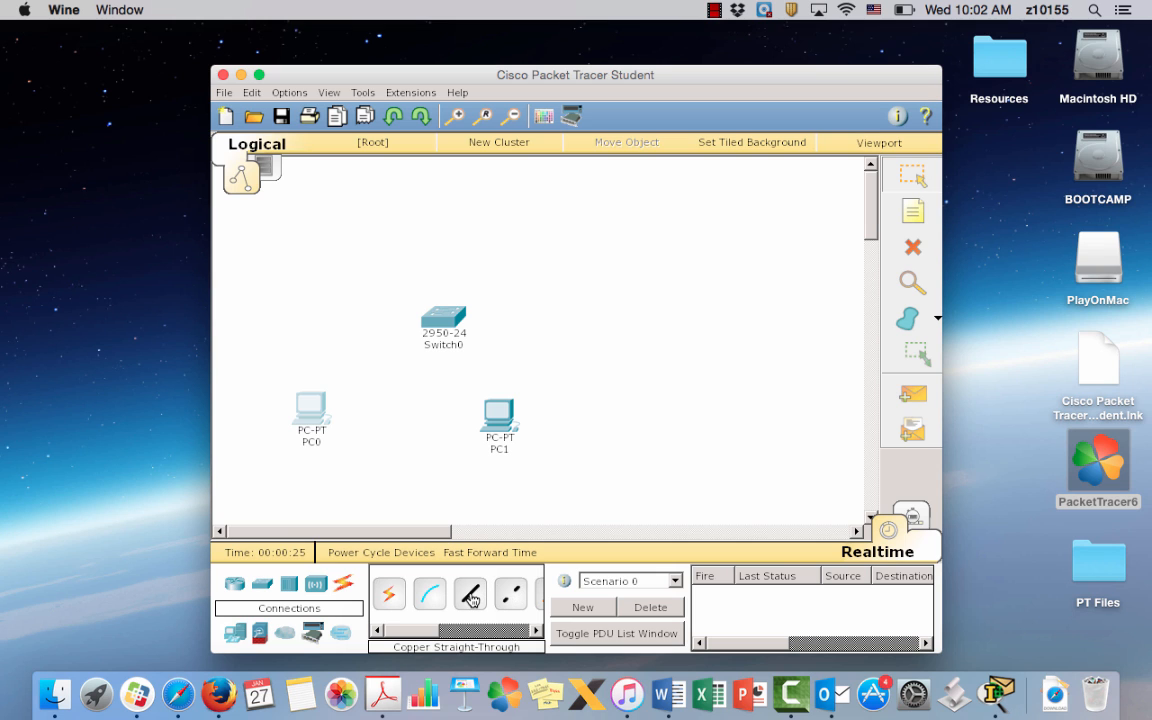
pyautogui.click(471, 596)
pyautogui.click(318, 418)
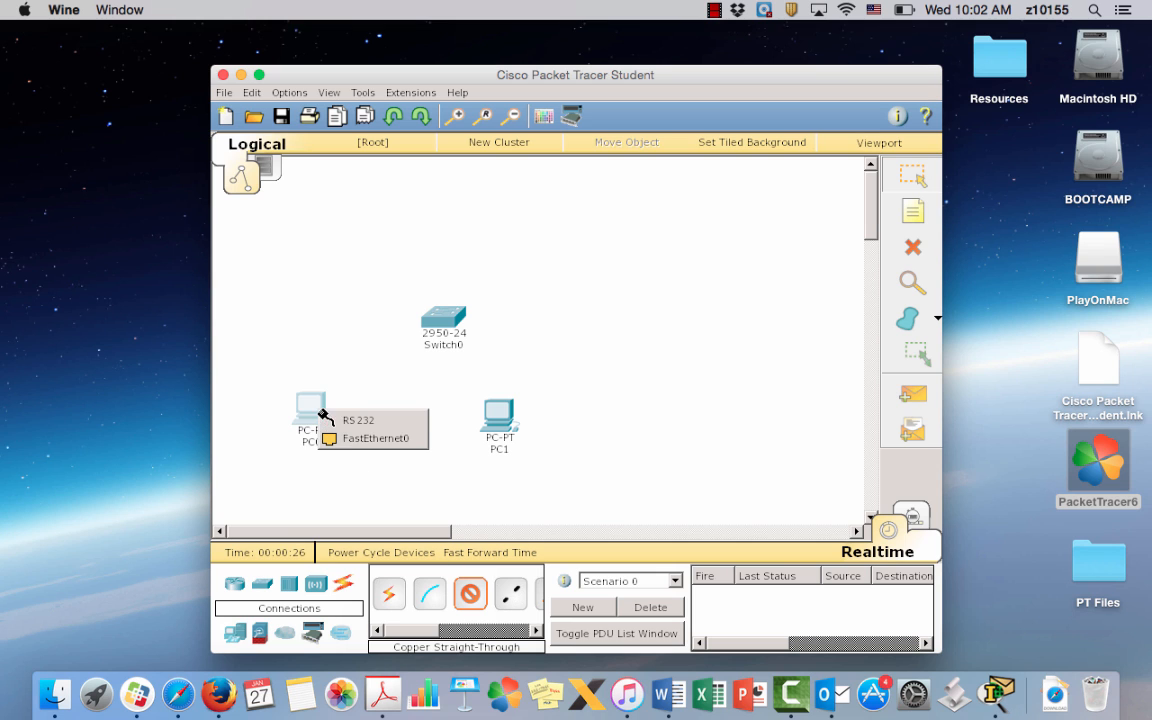
pyautogui.click(372, 436)
pyautogui.click(449, 316)
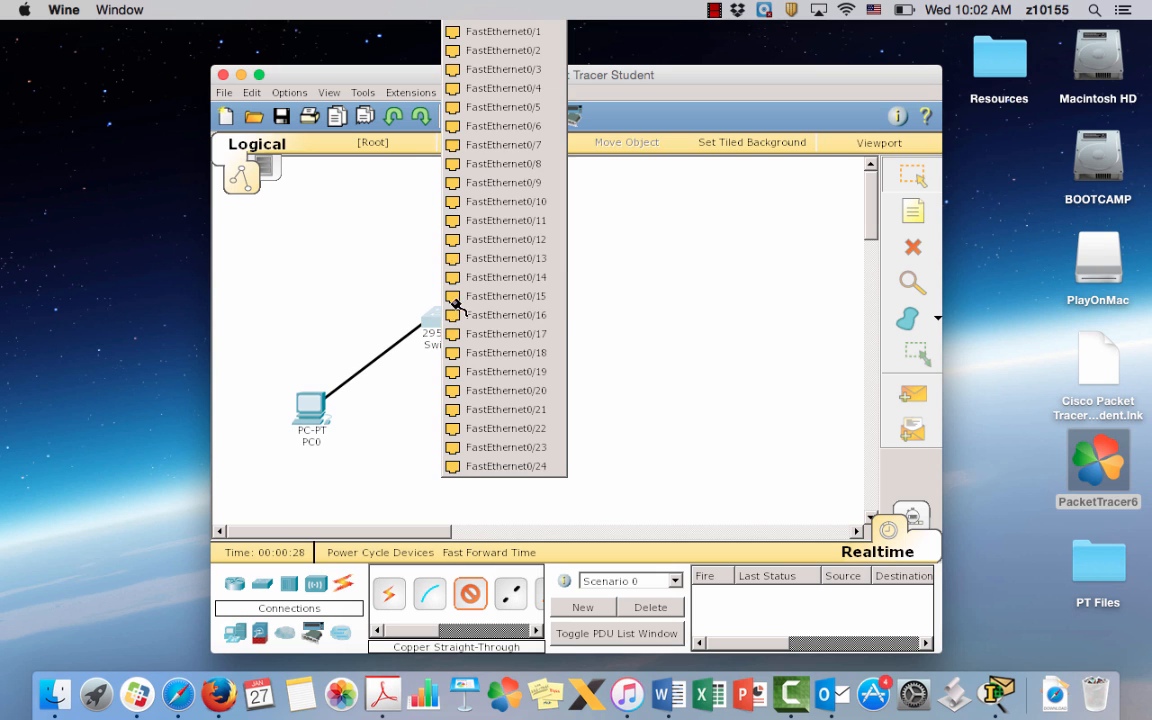
pyautogui.click(478, 31)
# Connect PC1's FastEthernet0 port to the switch's FastEthernet0/2 port with a copper straight-through cable
pyautogui.click(470, 593)
pyautogui.click(498, 415)
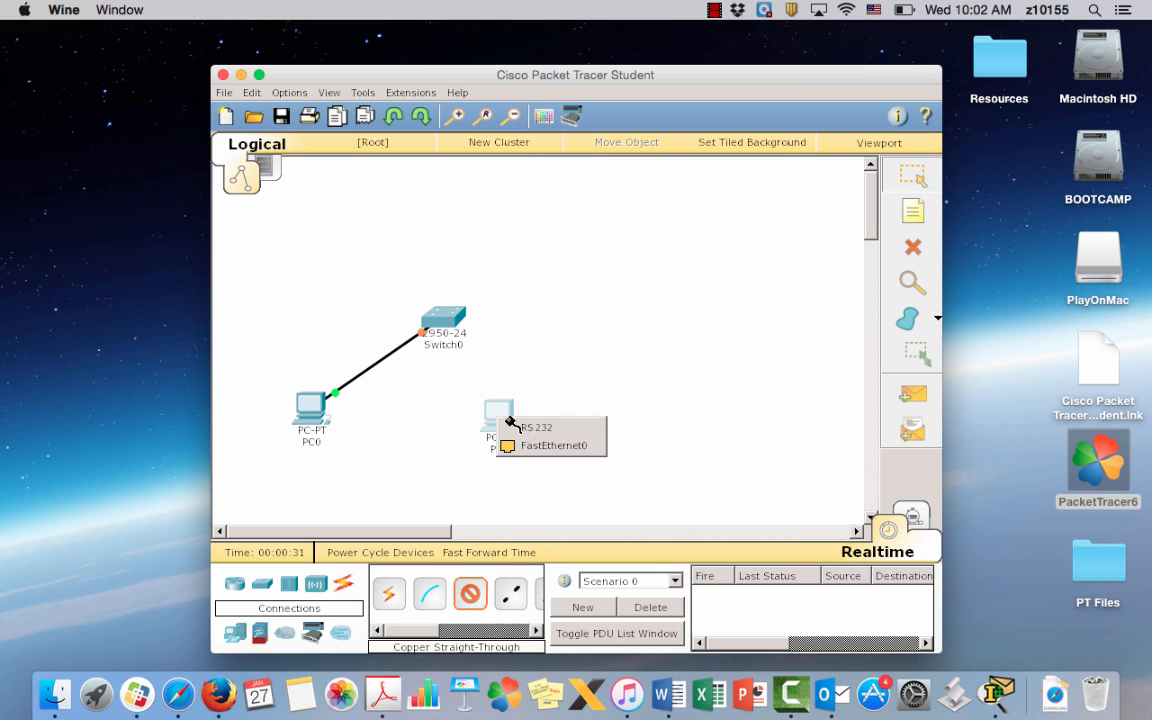
pyautogui.click(530, 446)
pyautogui.click(440, 318)
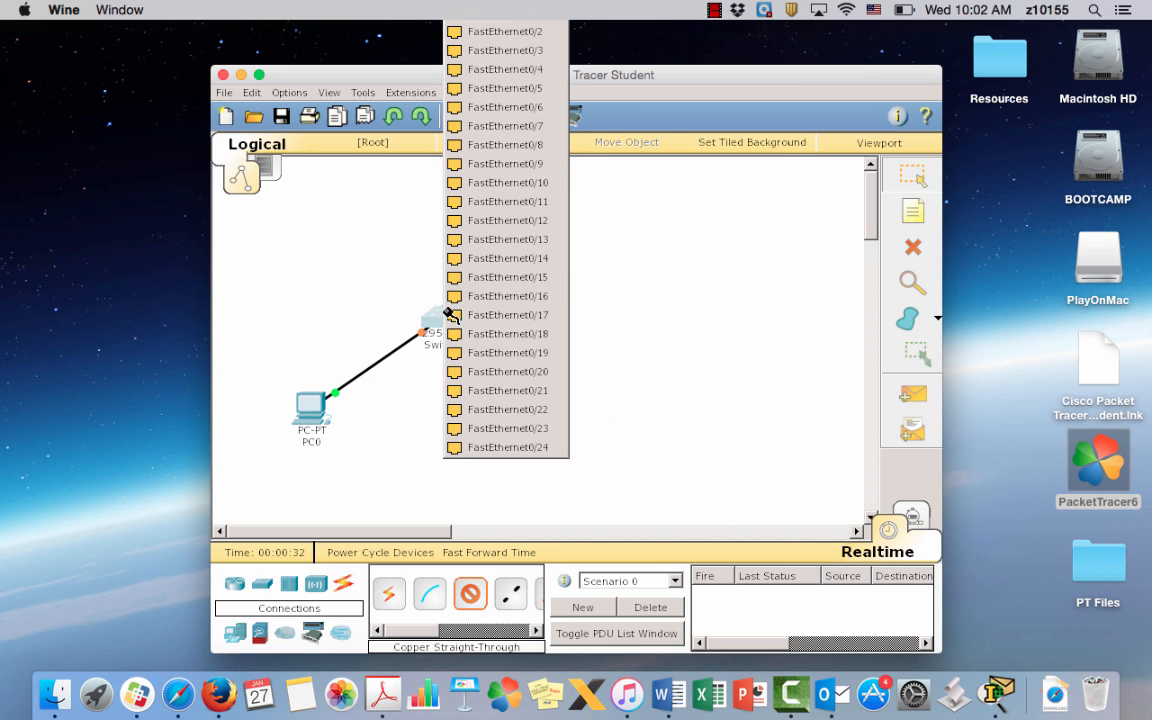
pyautogui.click(492, 35)
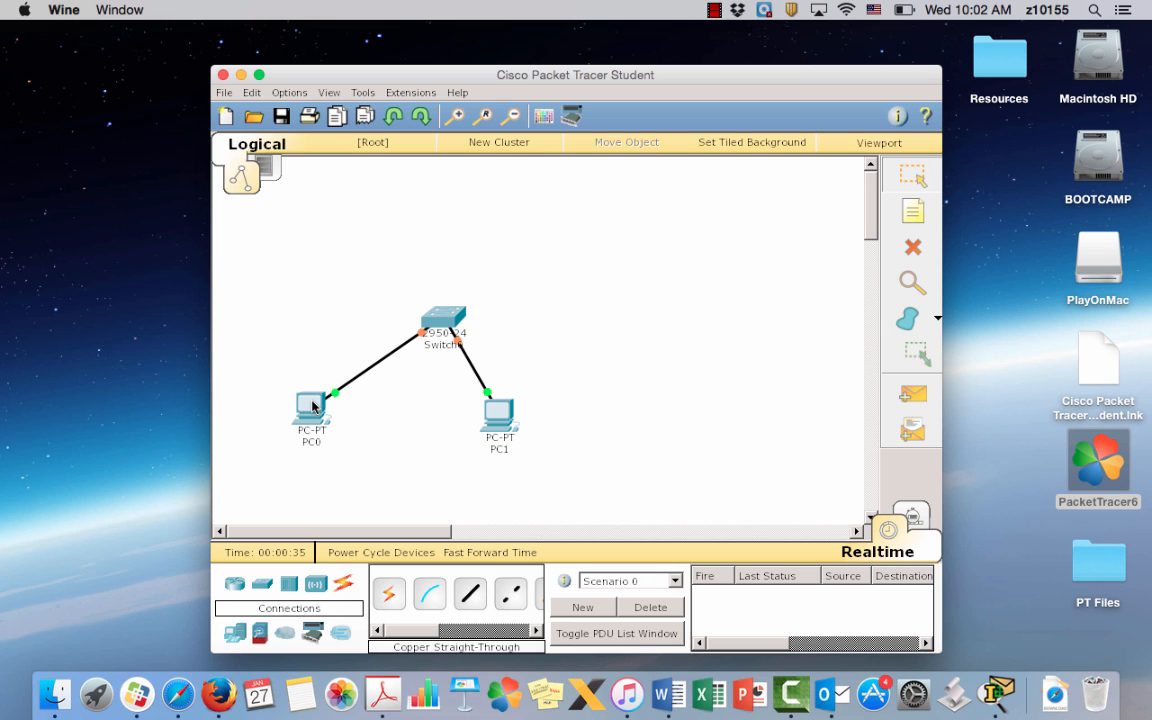
# Give PC0 the static IP address 192.168.1.1 with subnet mask 255.255.255.0 and close its configuration
pyautogui.click(313, 405)
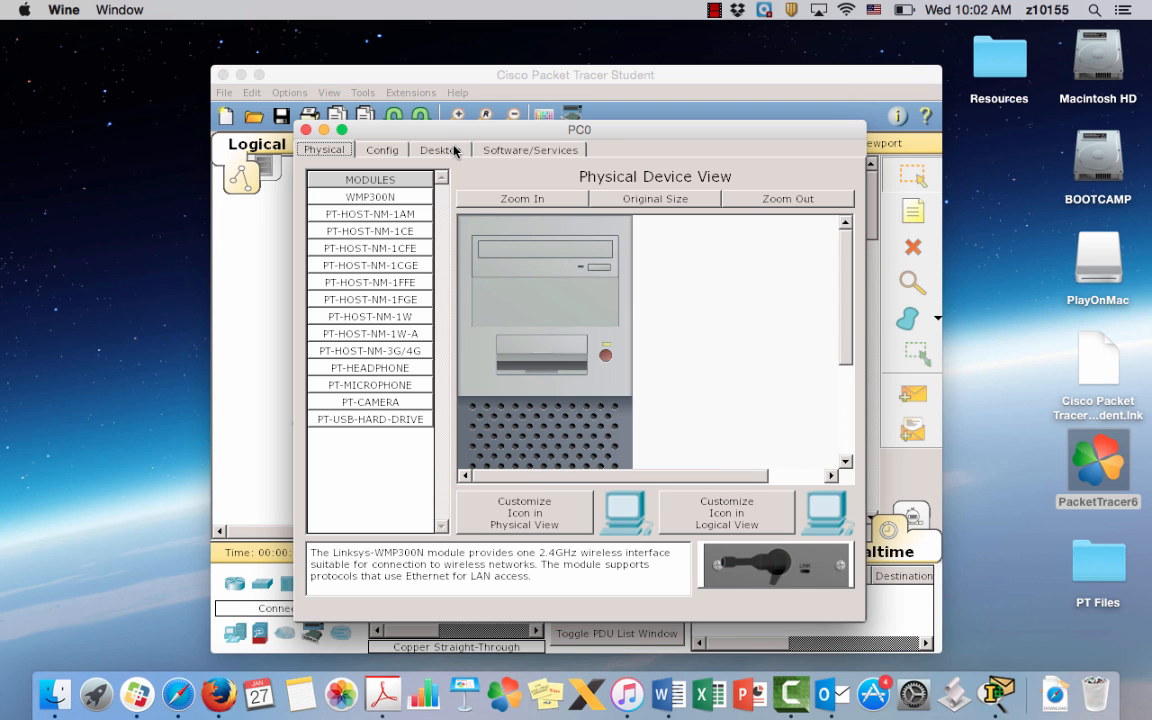
pyautogui.click(441, 149)
pyautogui.click(385, 242)
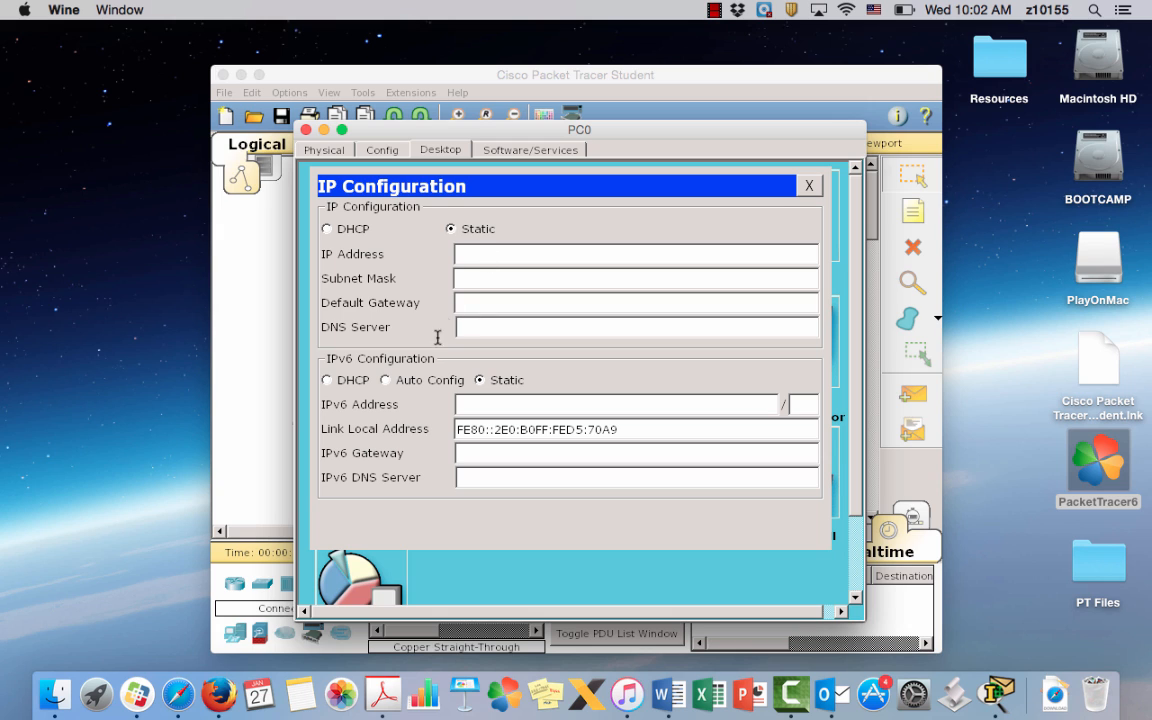
pyautogui.write('192.168.1.1')
pyautogui.press('Tab')
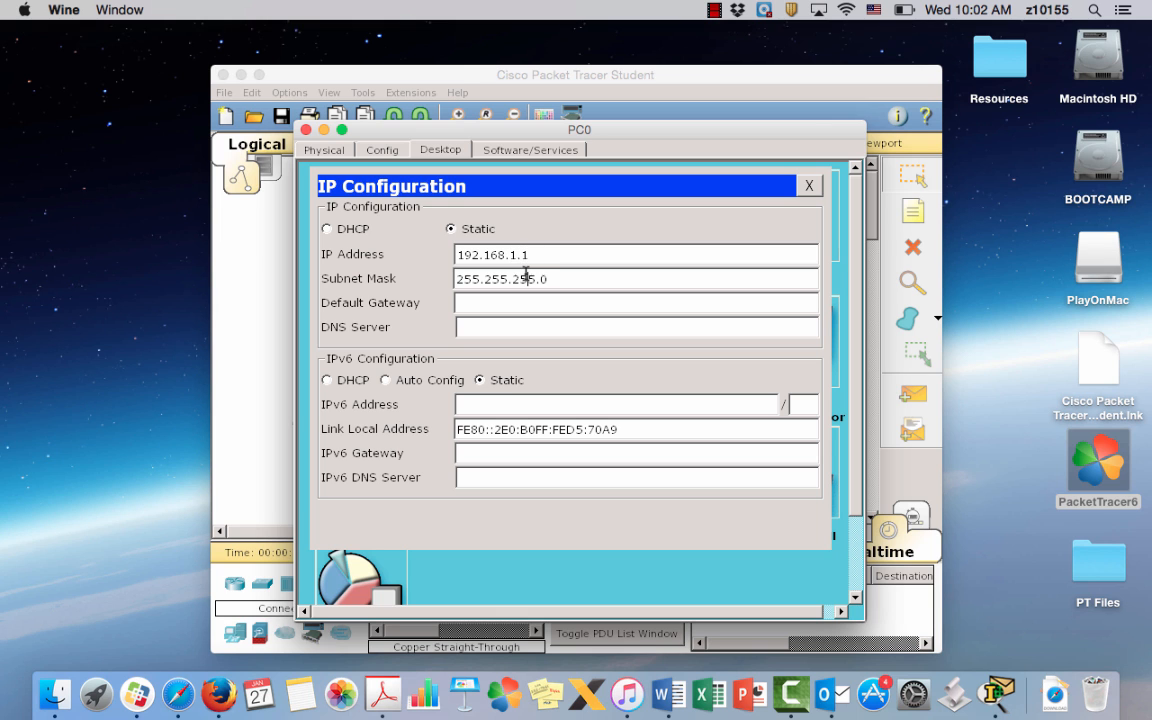
pyautogui.click(808, 187)
pyautogui.click(306, 130)
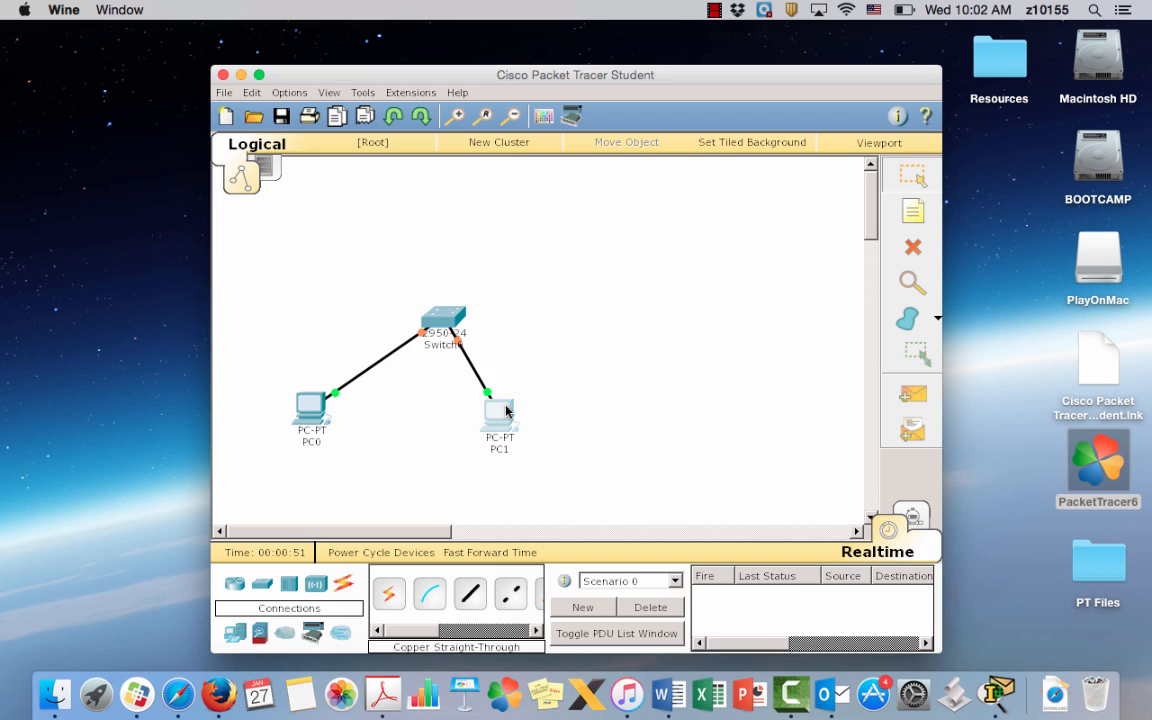
# Give PC1 the static IP address 192.168.1.2 with subnet mask 255.255.255.0 and close its configuration
pyautogui.click(500, 413)
pyautogui.click(435, 150)
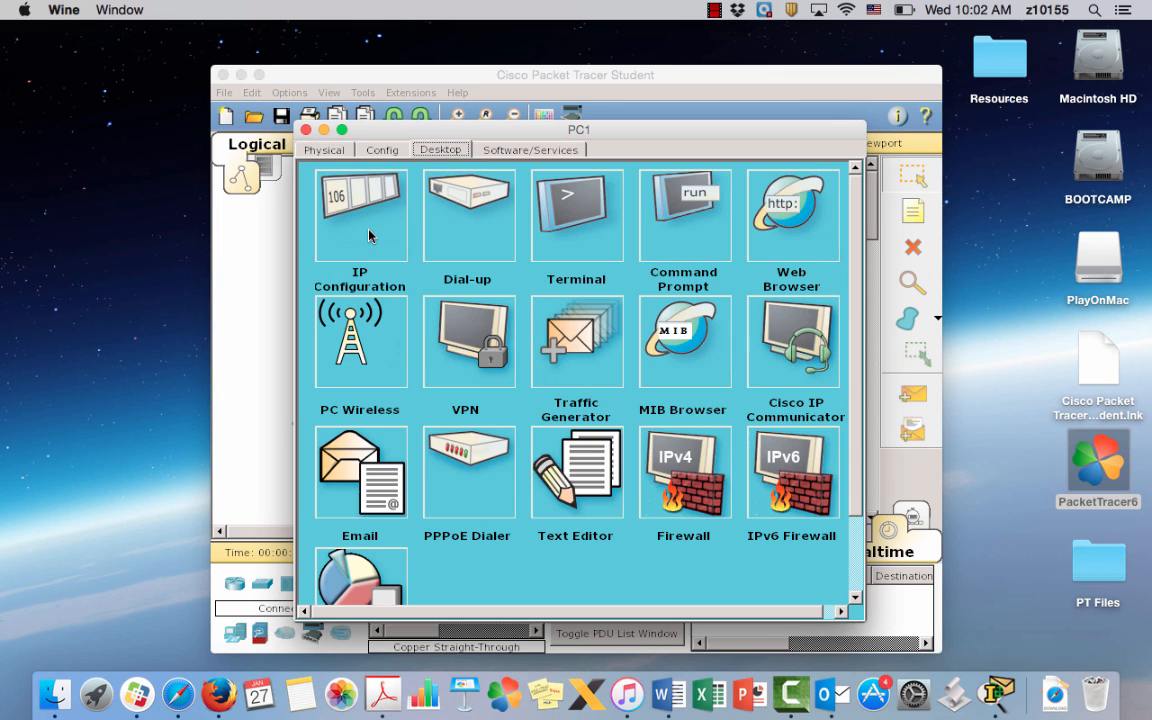
pyautogui.click(373, 236)
pyautogui.click(499, 254)
pyautogui.write('192')
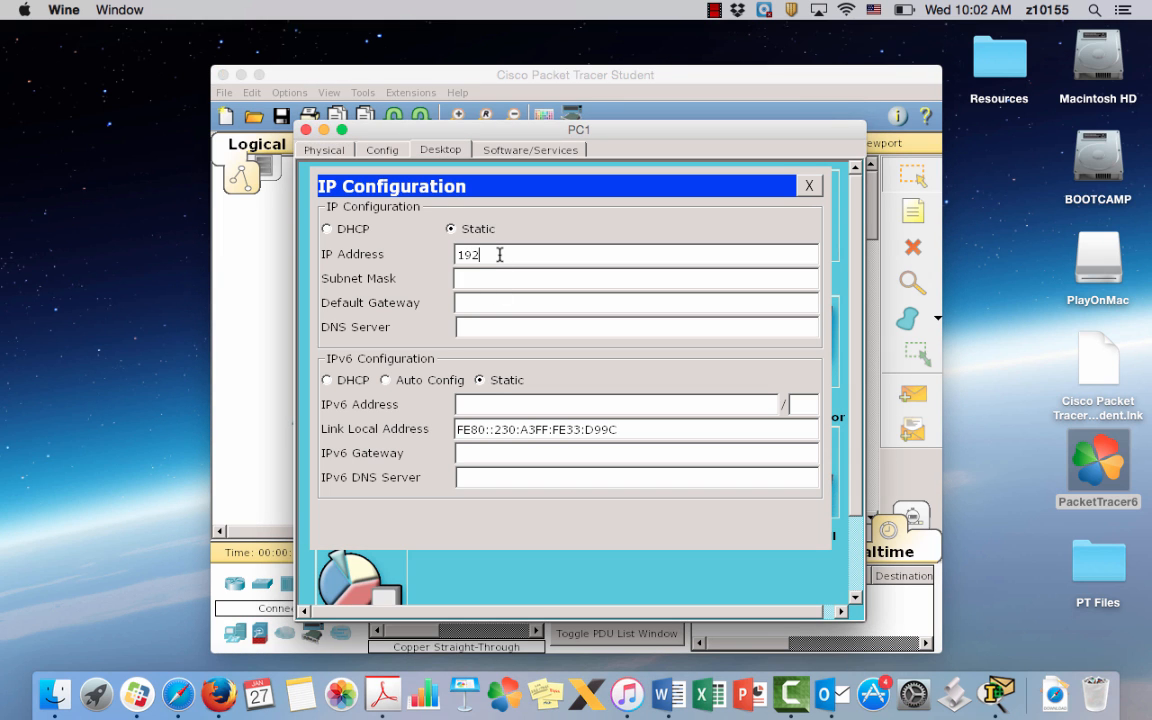
pyautogui.write('.168.1.2')
pyautogui.click(501, 278)
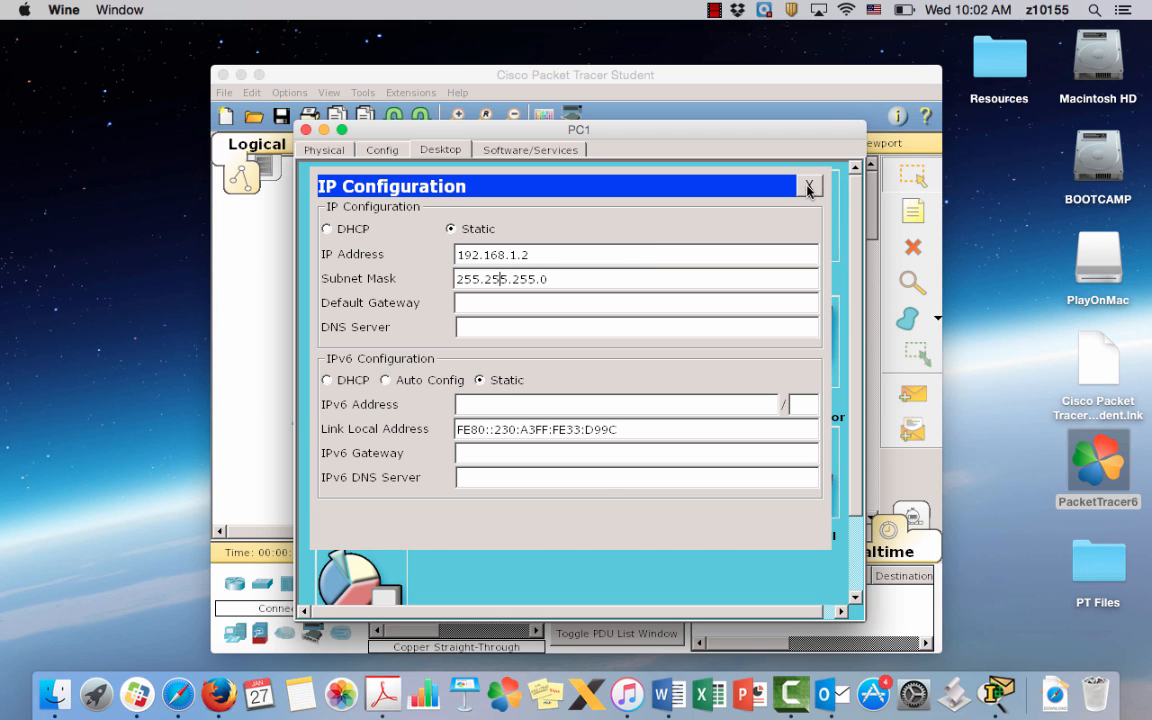
pyautogui.click(809, 185)
pyautogui.click(306, 130)
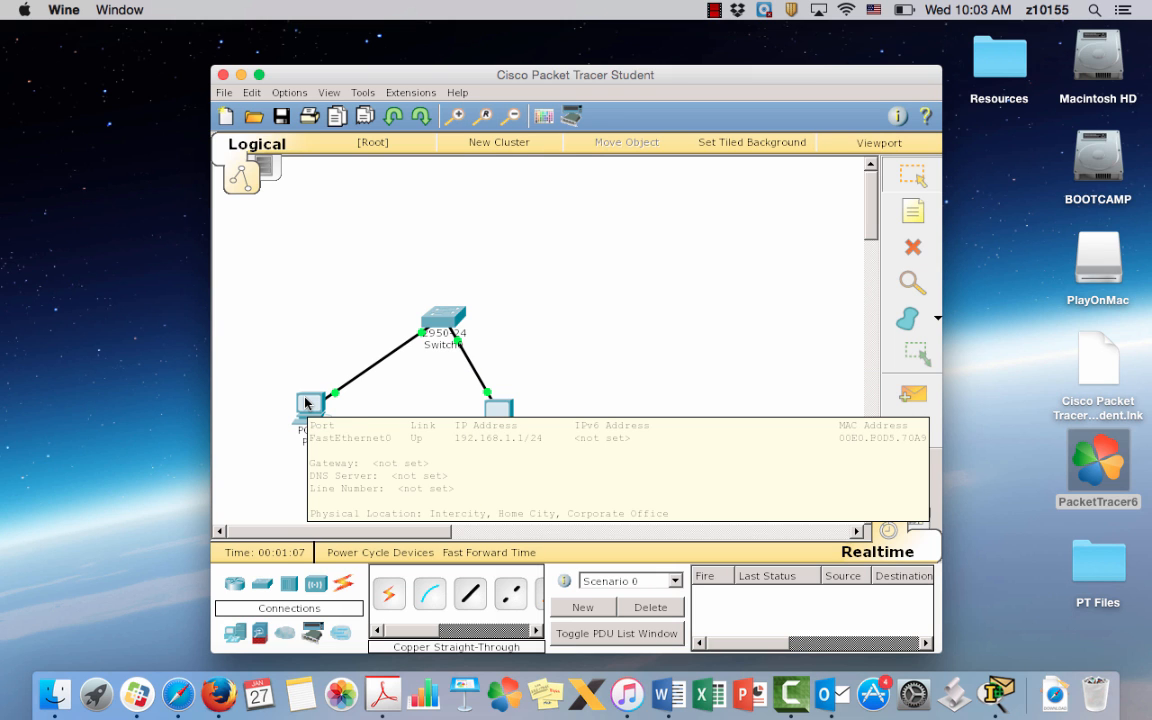
# Ping 192.168.1.2 from PC0's command prompt to test the connection to PC1, and close the prompt
pyautogui.click(308, 404)
pyautogui.click(684, 242)
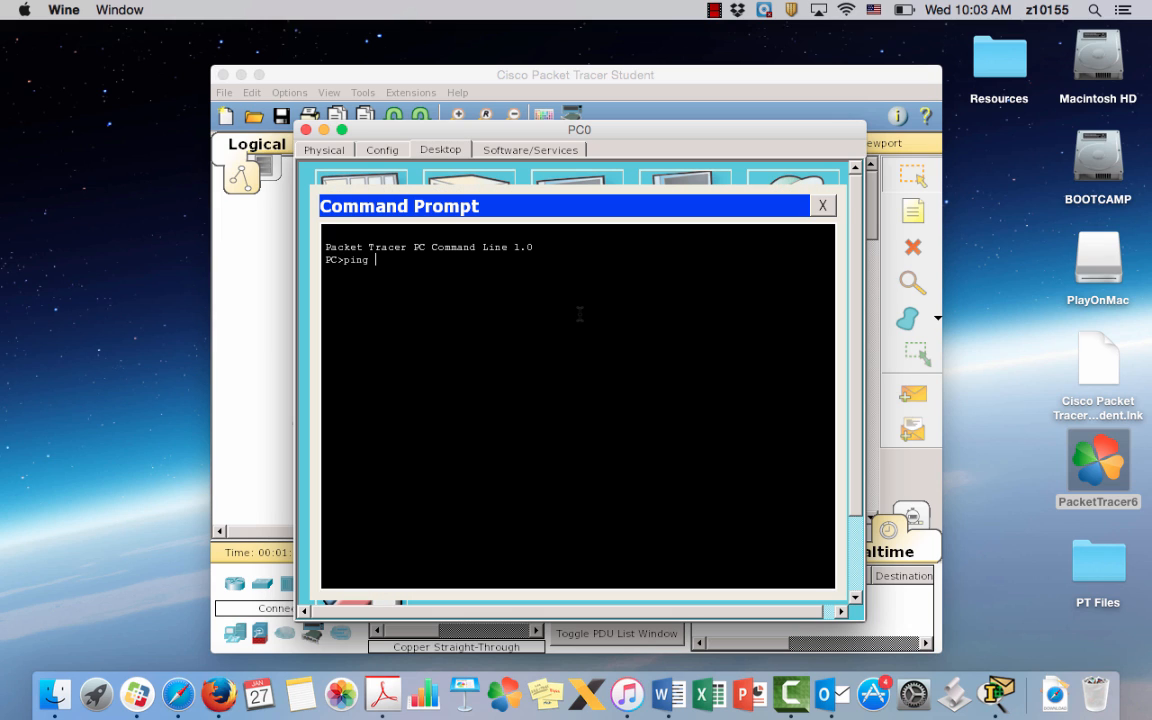
pyautogui.write('ping 192.168.1.2')
pyautogui.press('Return')
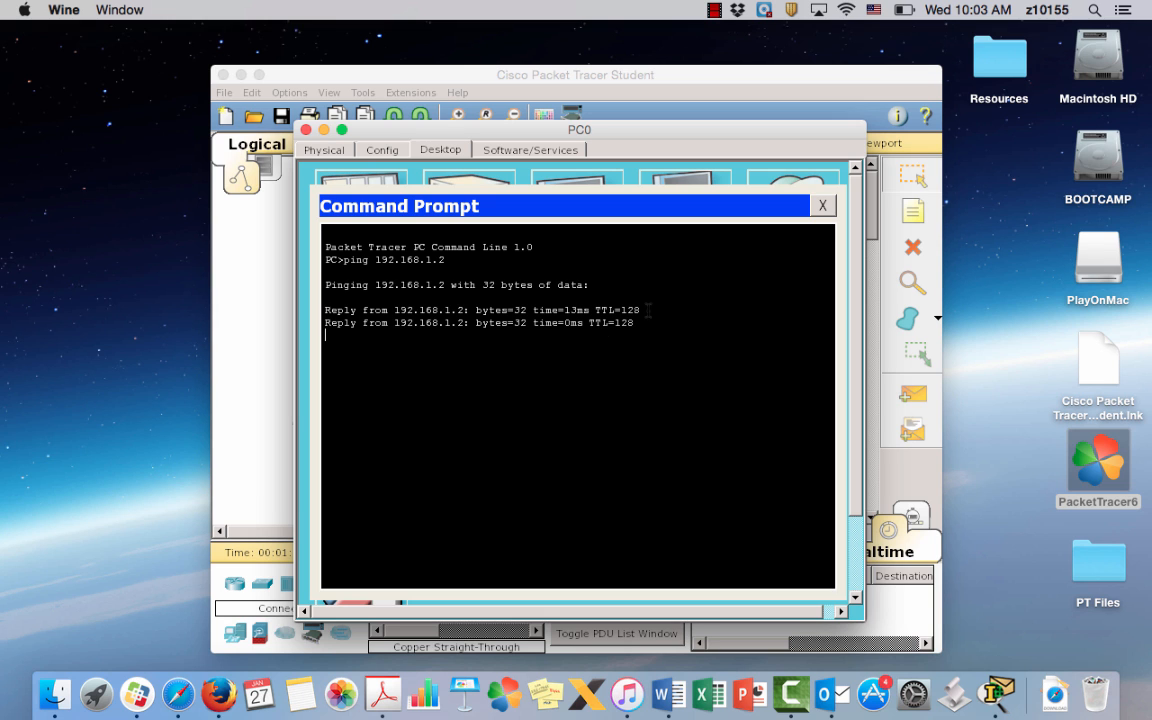
pyautogui.click(822, 205)
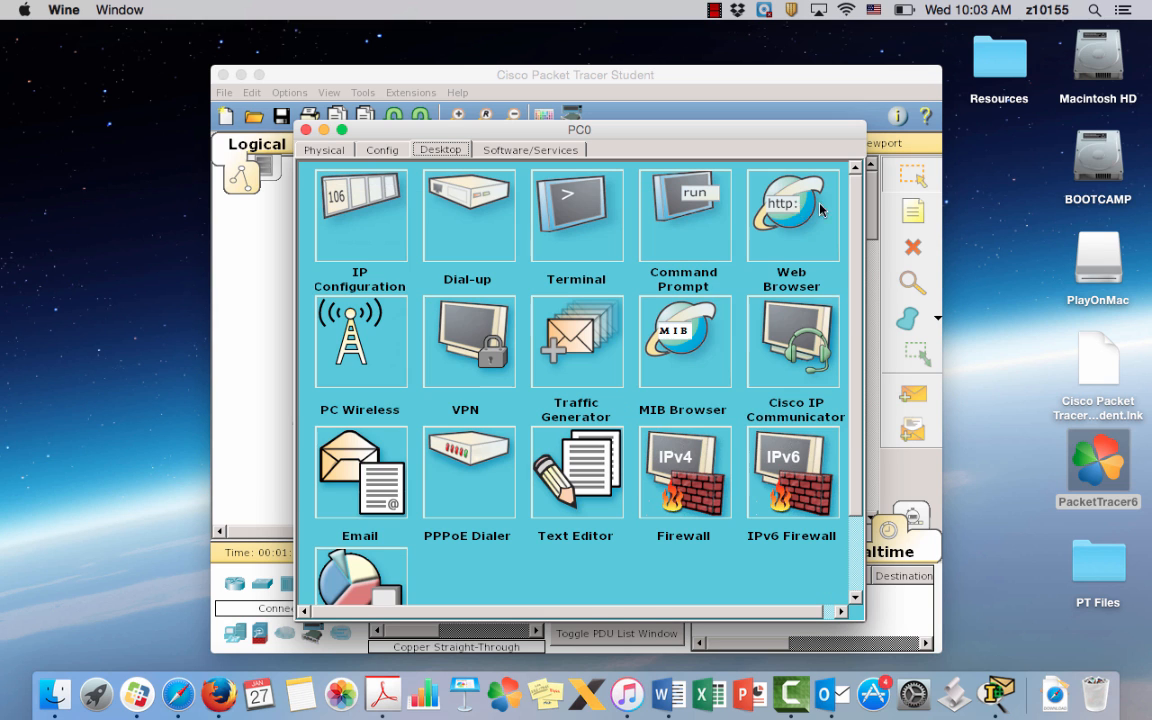
# Close PC0's window and save the network as Chapter 1 Skills in the PT Files folder on the Desktop
pyautogui.click(306, 131)
pyautogui.click(225, 92)
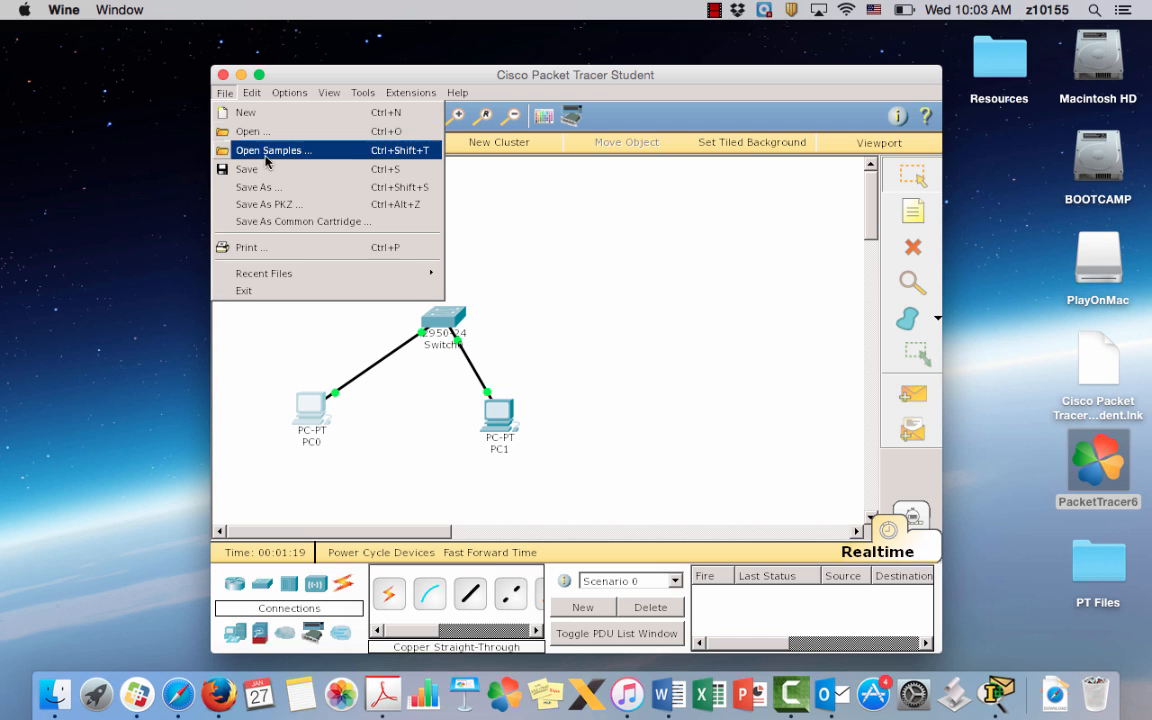
pyautogui.click(258, 187)
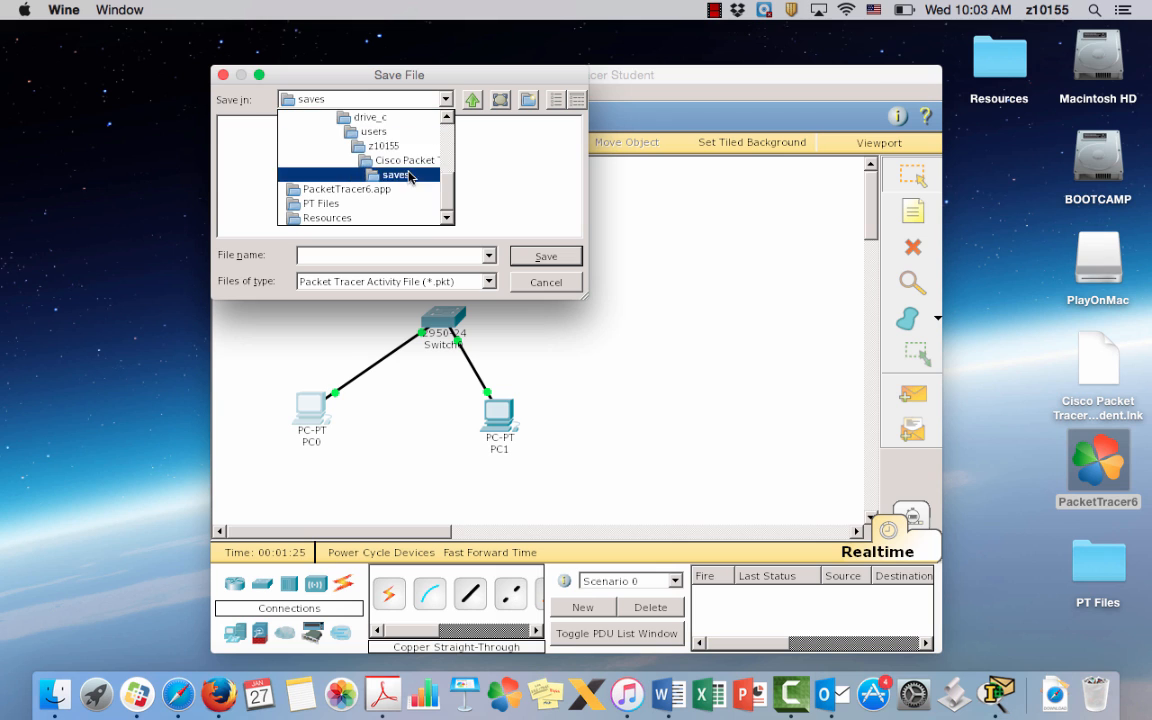
pyautogui.scroll(5, 453, 193)
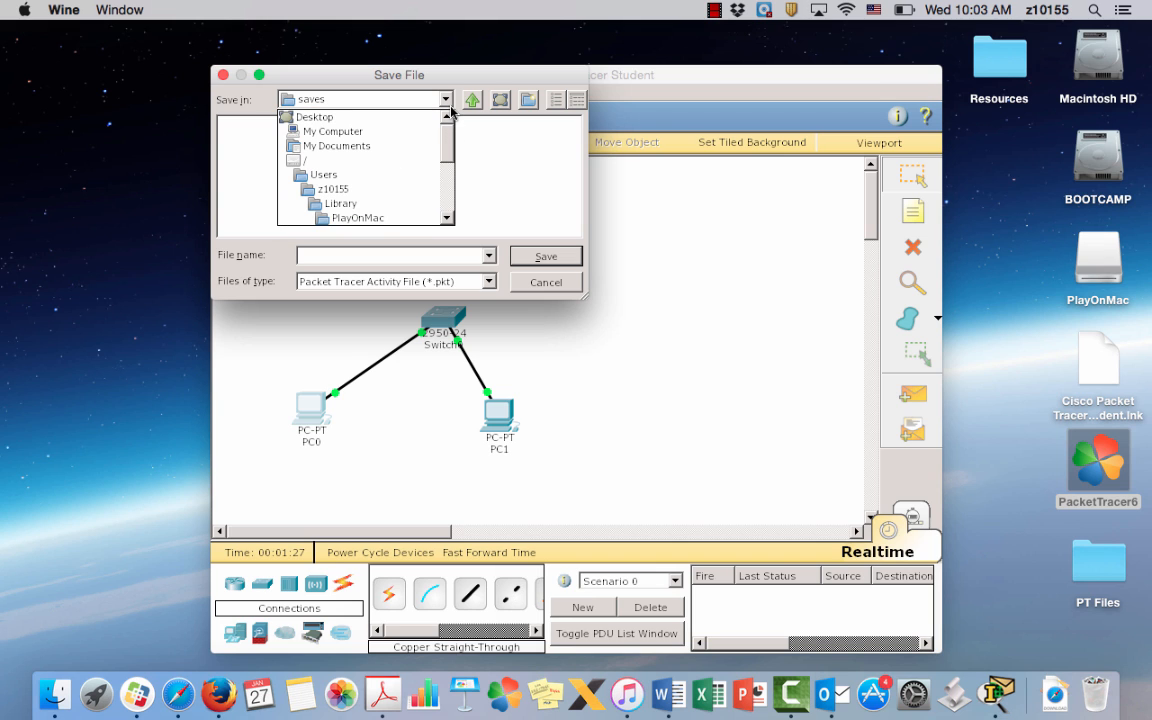
pyautogui.click(367, 116)
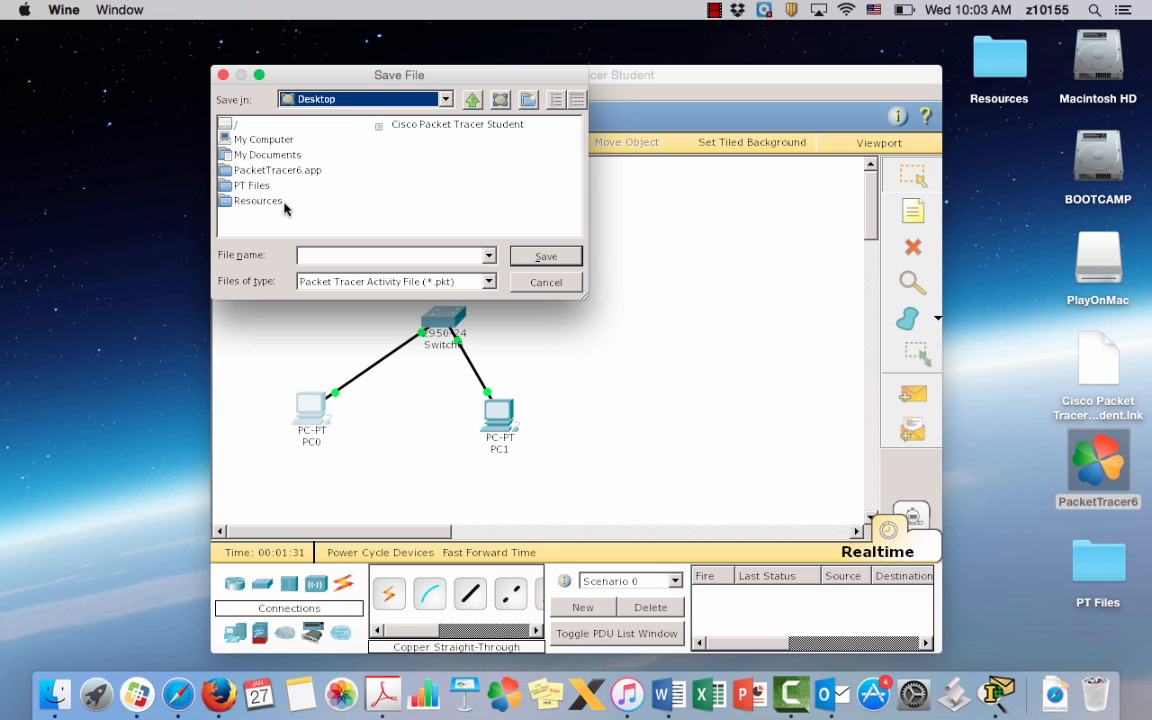
pyautogui.doubleClick(257, 188)
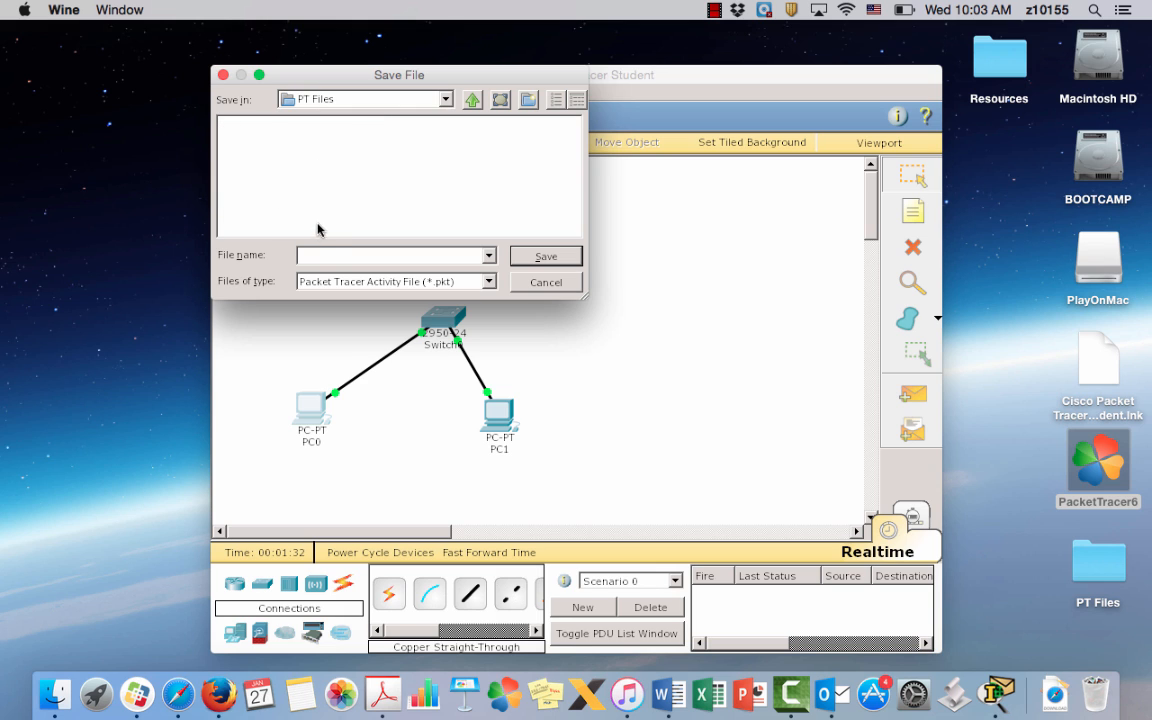
pyautogui.click(310, 254)
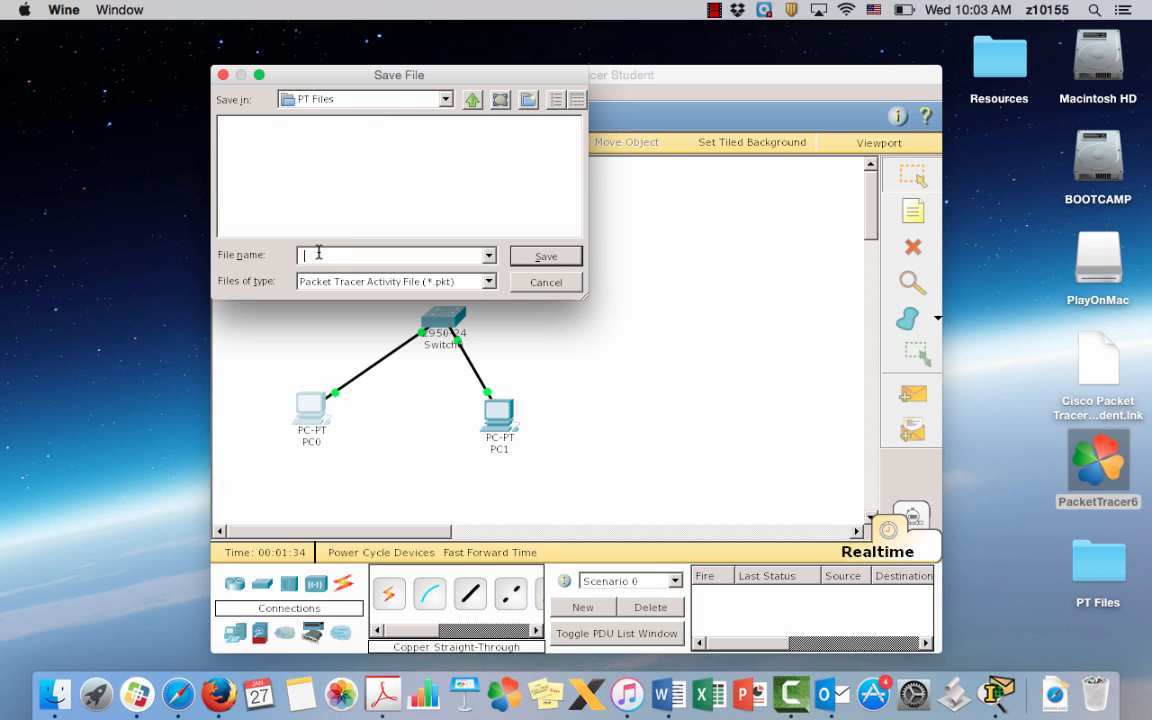
pyautogui.write('Chapter 1 ')
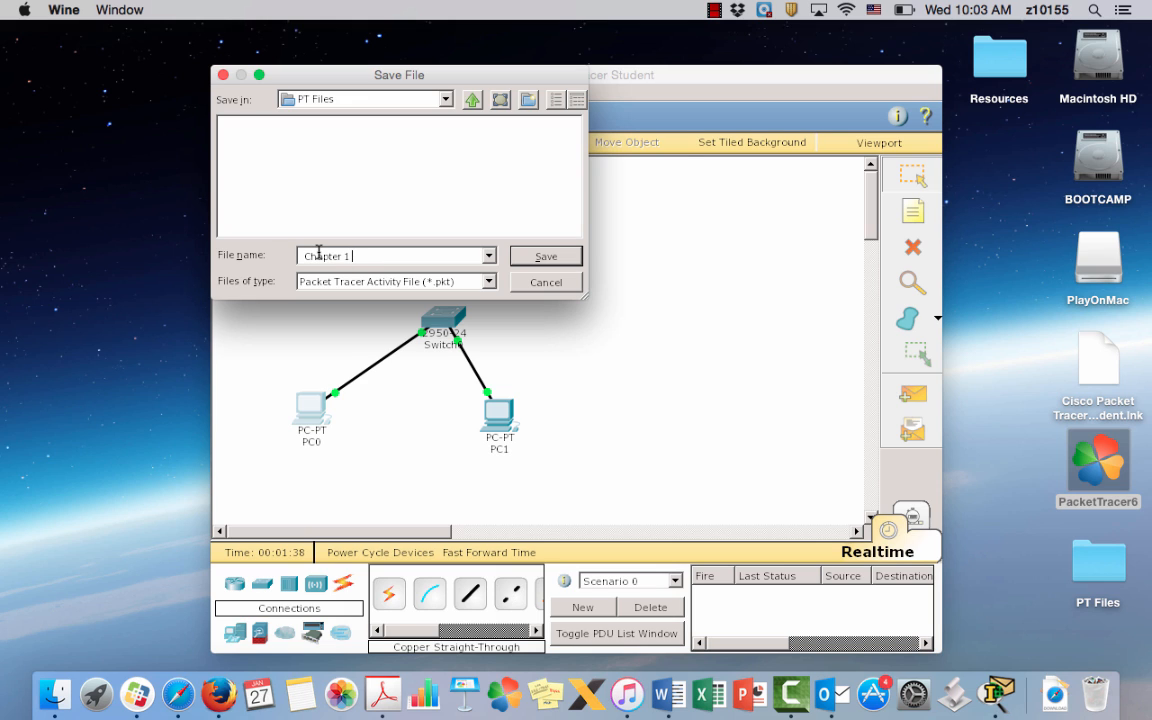
pyautogui.write('Skills')
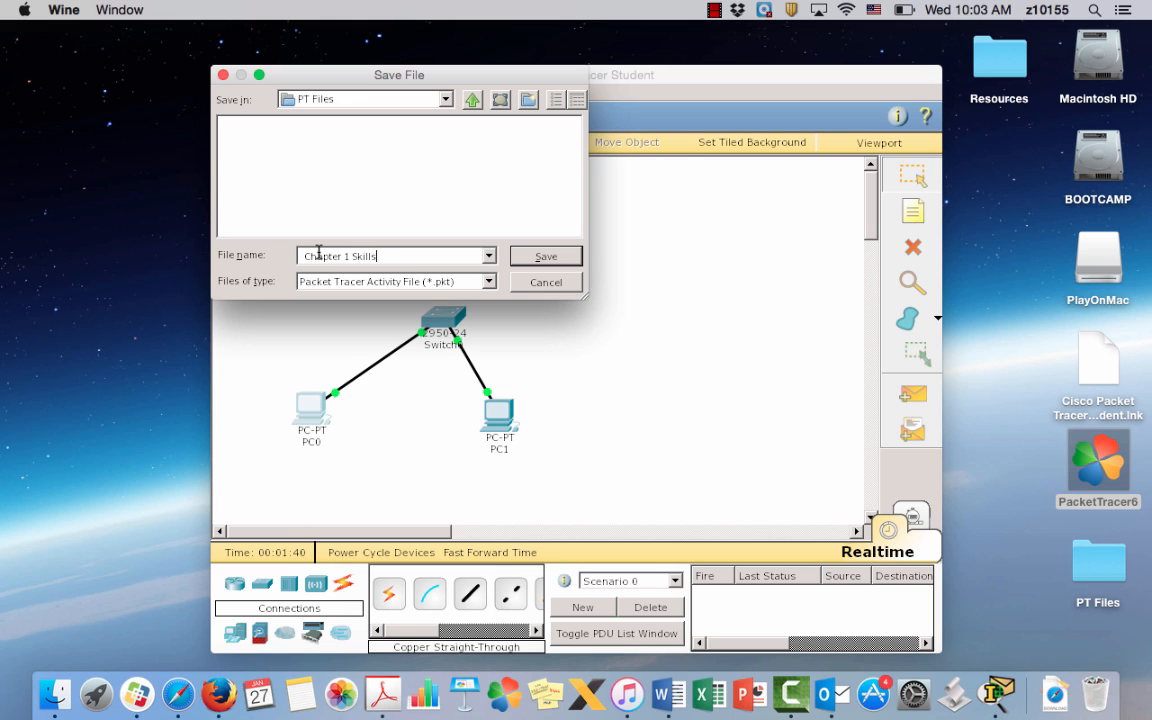
pyautogui.click(562, 258)
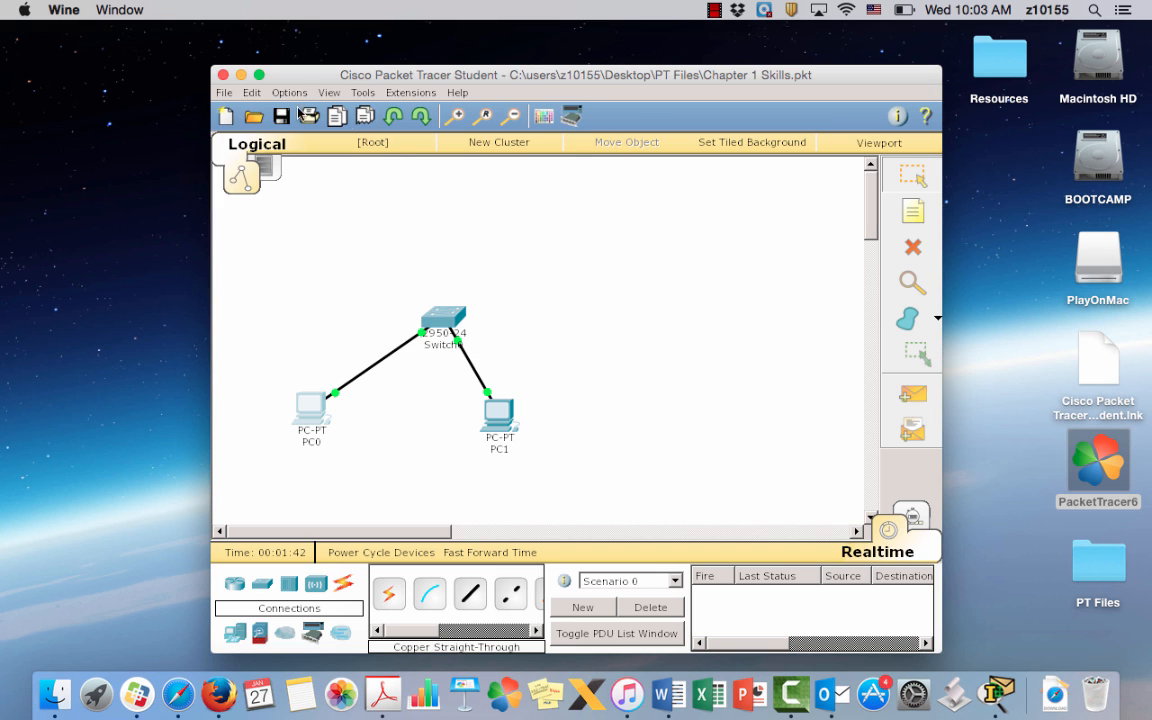
# Exit Cisco Packet Tracer Student and return to the Mac desktop
pyautogui.click(226, 93)
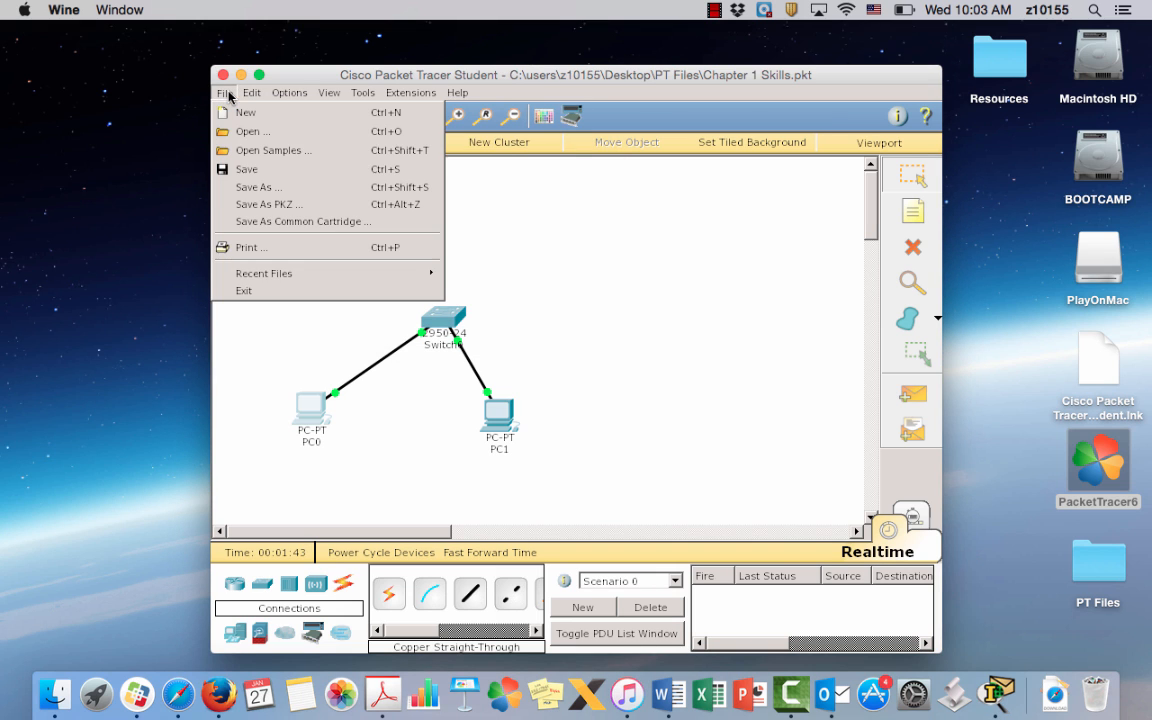
pyautogui.click(243, 289)
pyautogui.click(526, 366)
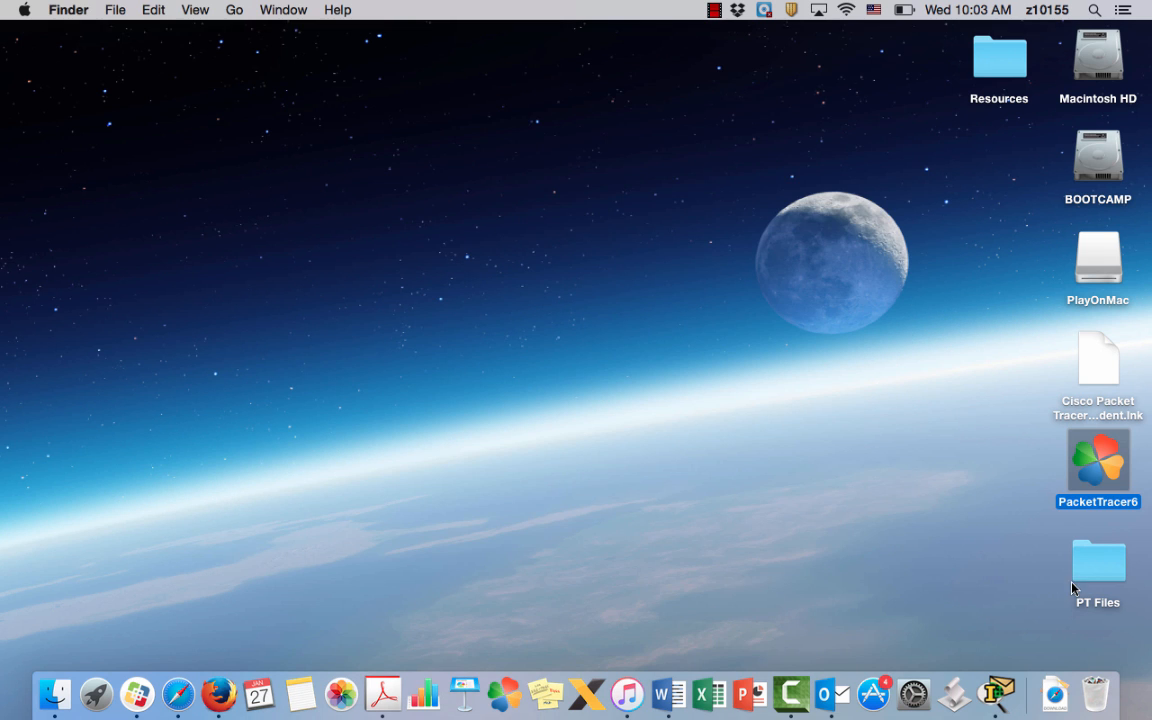
# Check the PT Files folder on the desktop for the saved Chapter 1 Skills.pkt file, and close the folder
pyautogui.doubleClick(1104, 575)
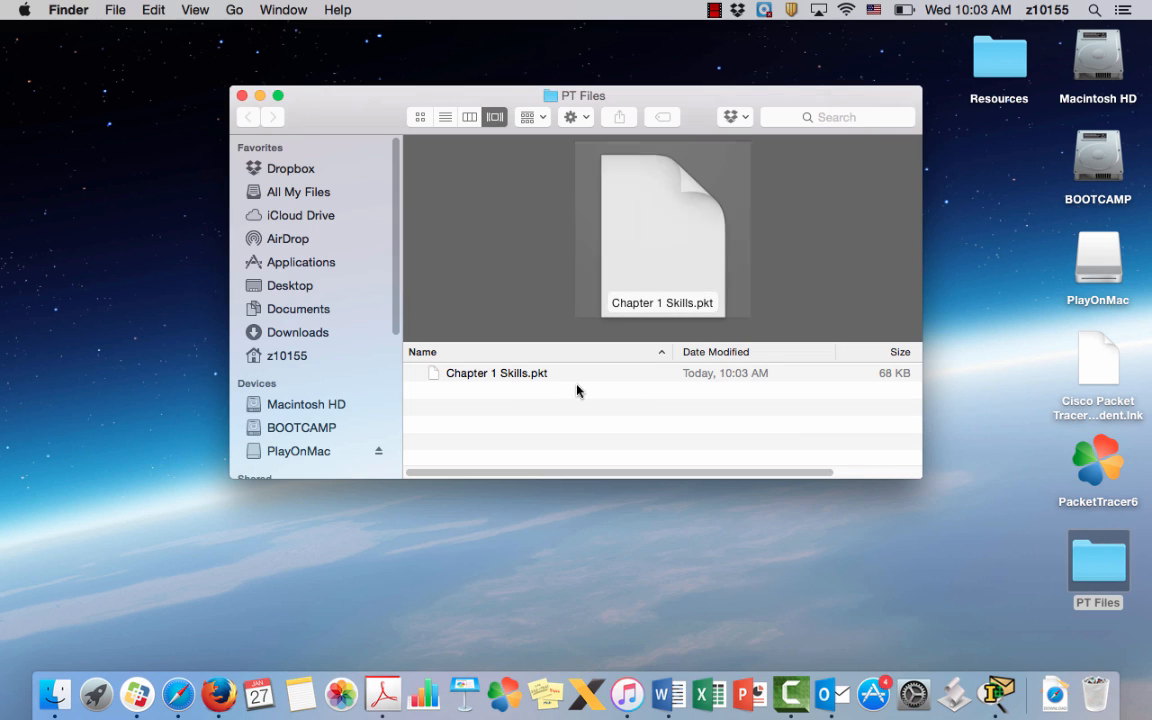
pyautogui.click(527, 376)
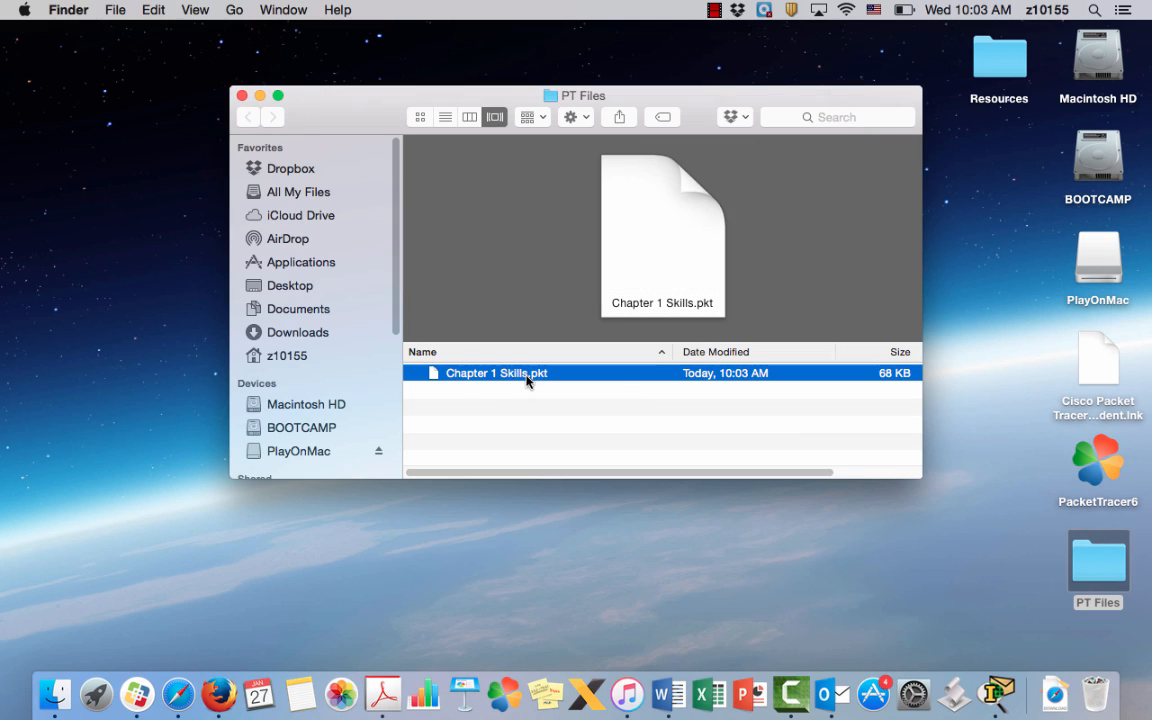
pyautogui.click(242, 95)
# Relaunch PacketTracer6 from the desktop and open Chapter 1 Skills.pkt from the Desktop's PT Files folder
pyautogui.doubleClick(1097, 470)
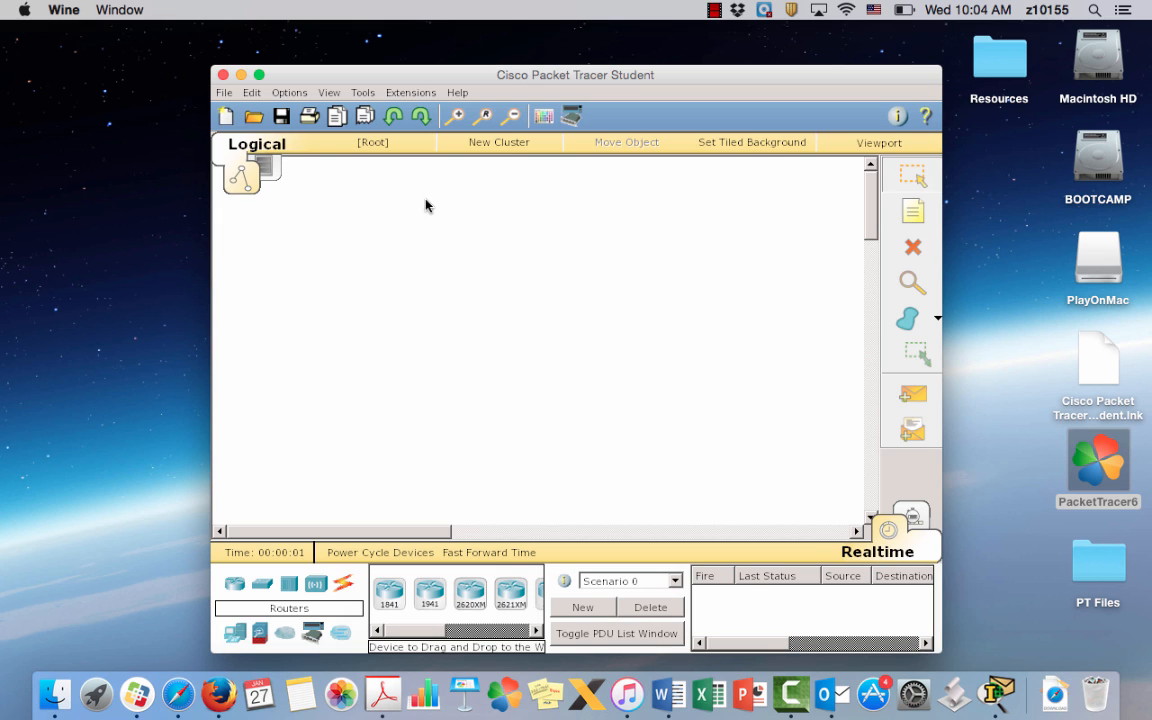
pyautogui.click(224, 92)
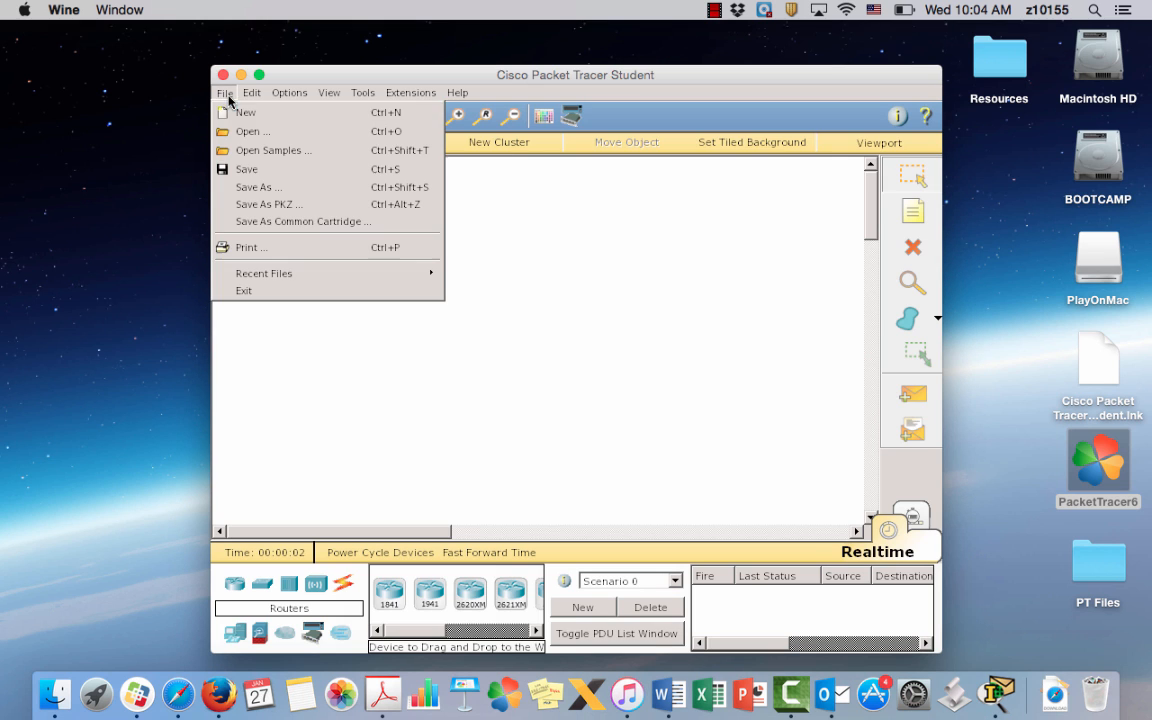
pyautogui.click(238, 128)
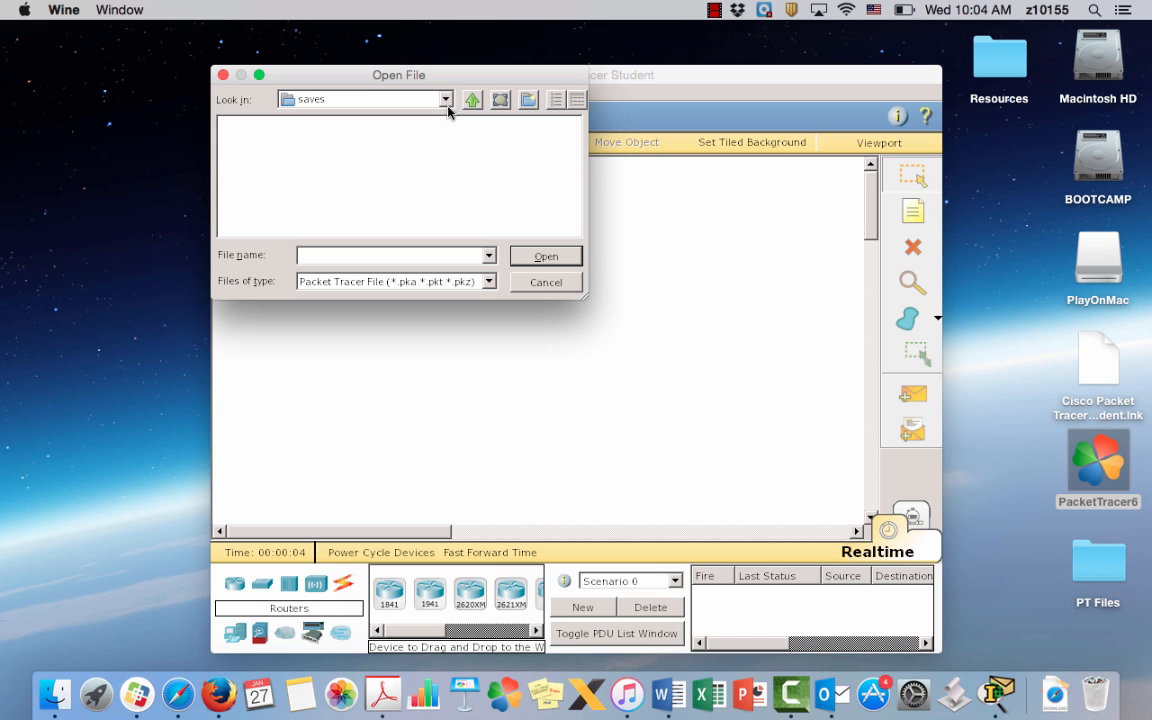
pyautogui.click(445, 99)
pyautogui.scroll(5, 452, 192)
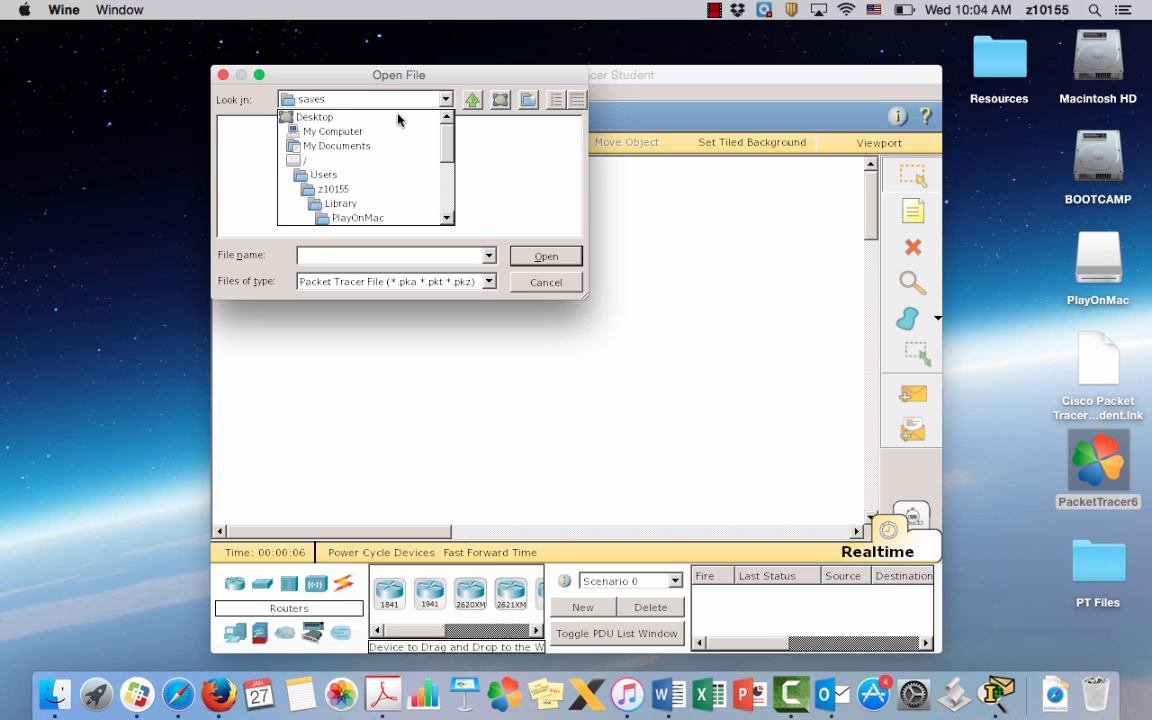
pyautogui.click(360, 112)
pyautogui.doubleClick(254, 185)
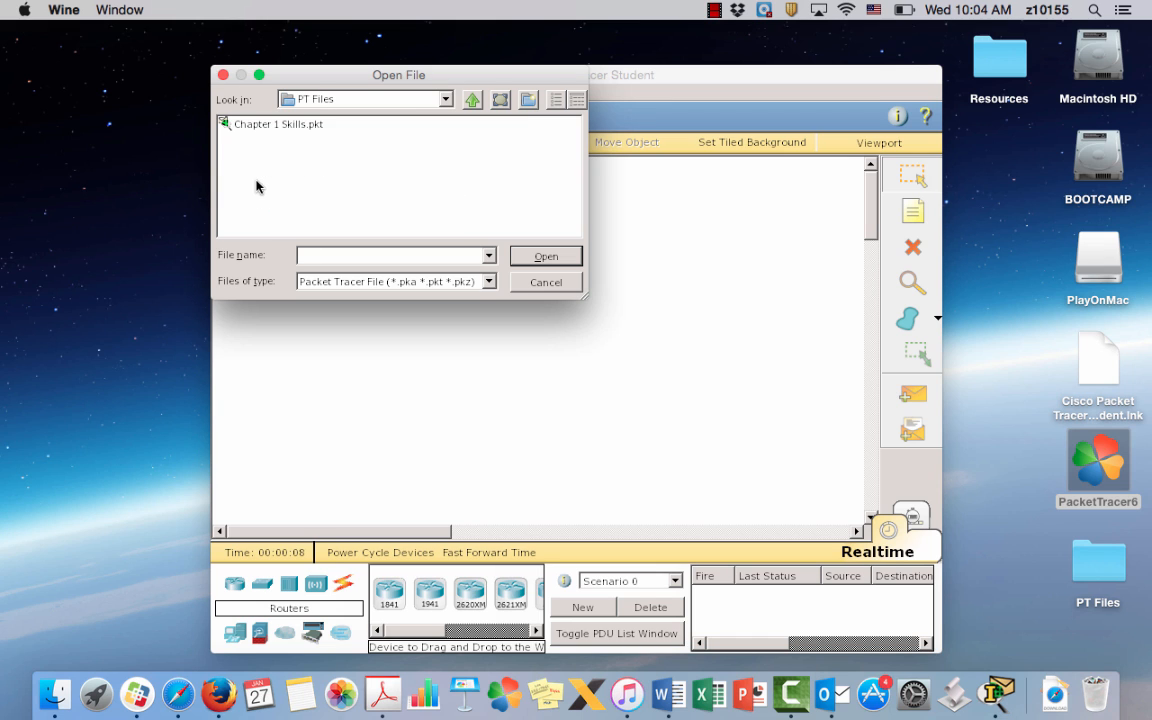
pyautogui.doubleClick(266, 125)
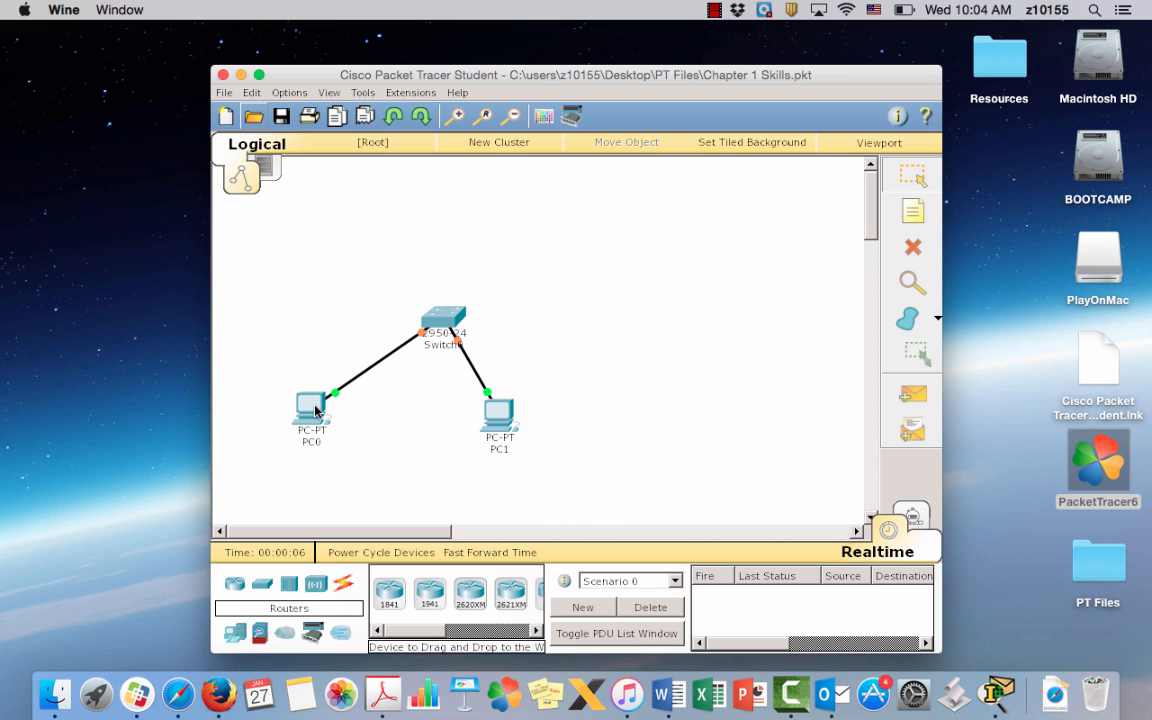
pyautogui.moveTo(315, 409)
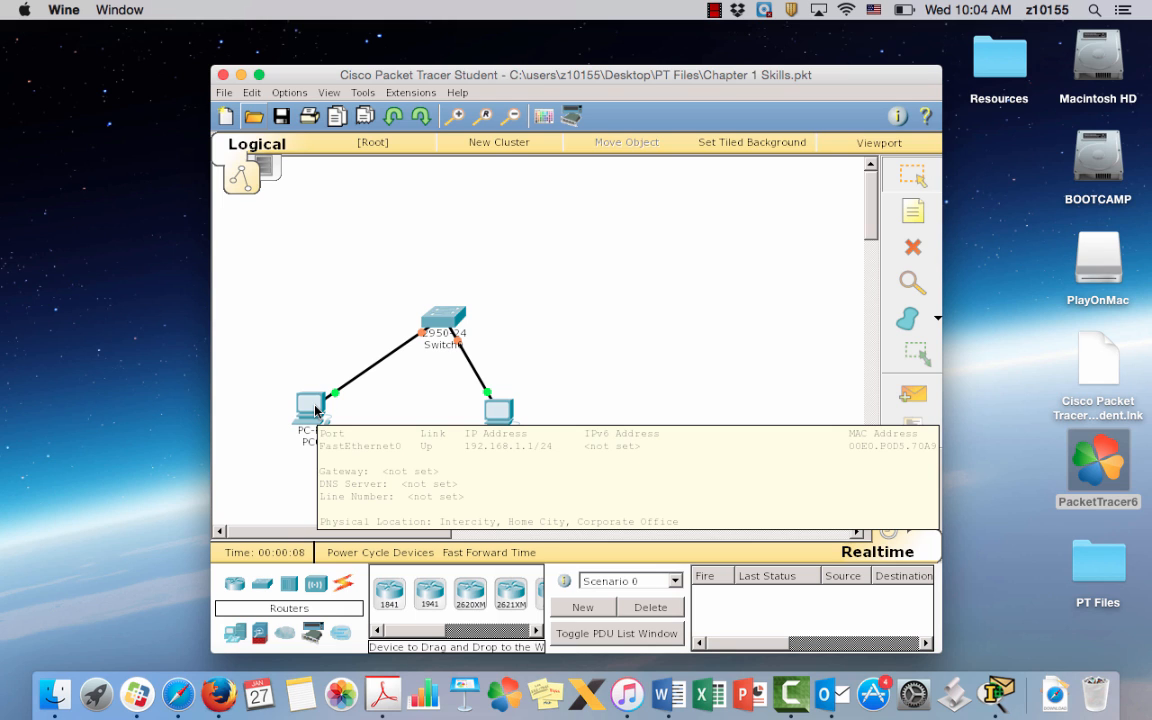